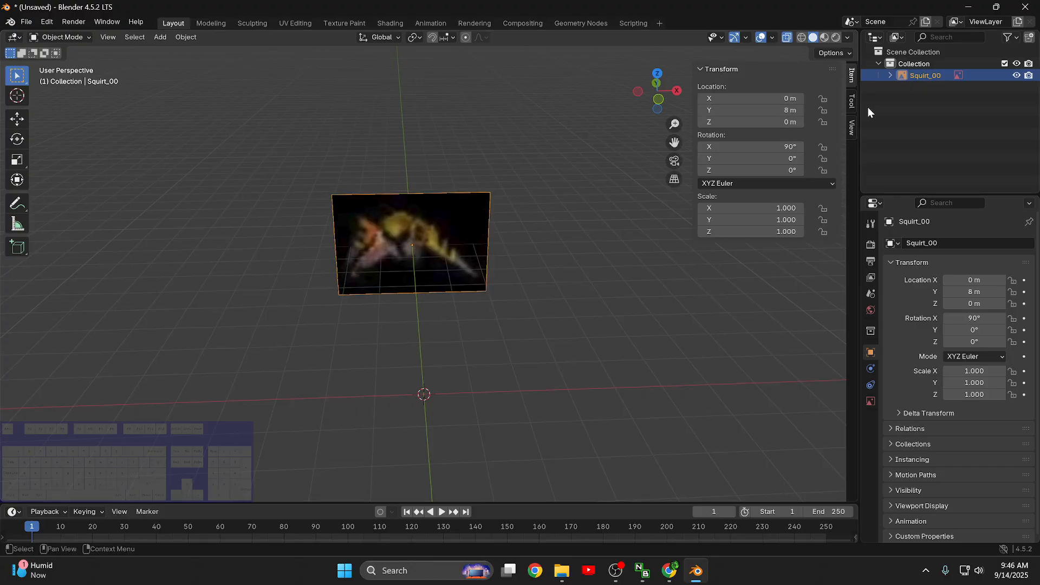
- Examine the Squirt_00 reference image from the front, back and side views
scroll(582, 336, "down", 2)
middle_click_drag(583, 337, 575, 300)
key("KP_1")
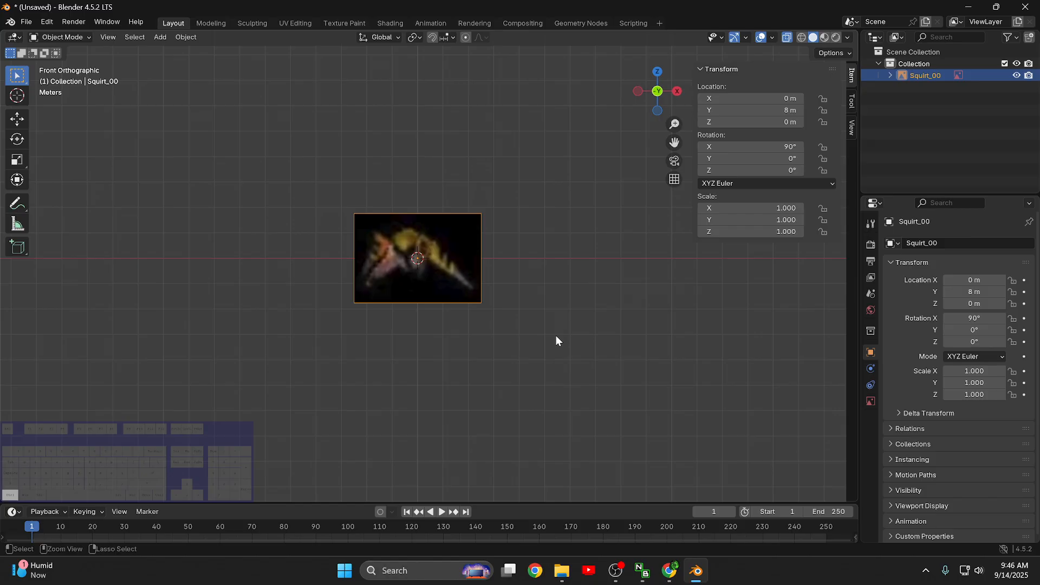
key("ctrl+KP_1")
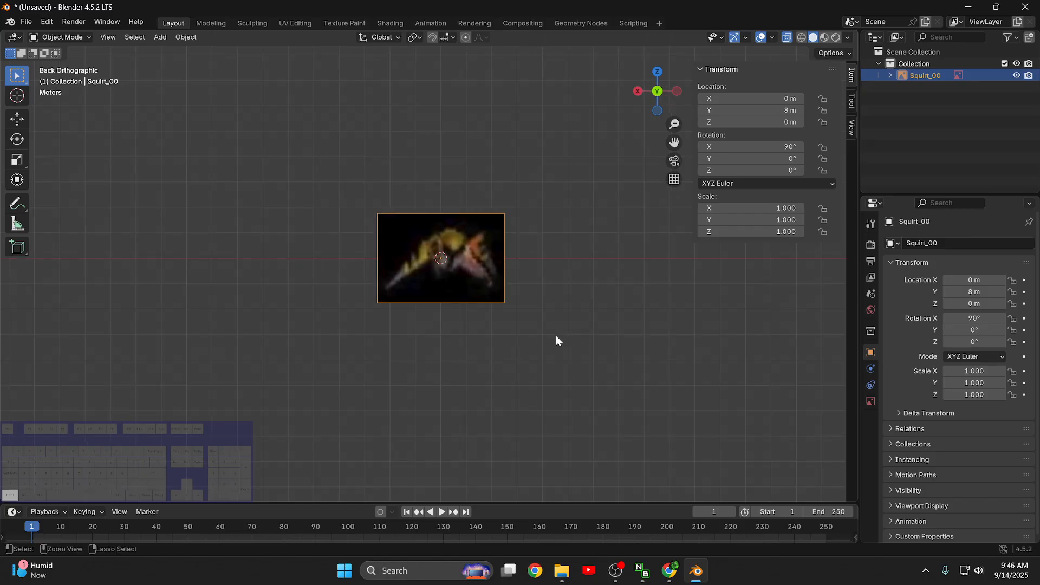
key("KP_3")
key("KP_1")
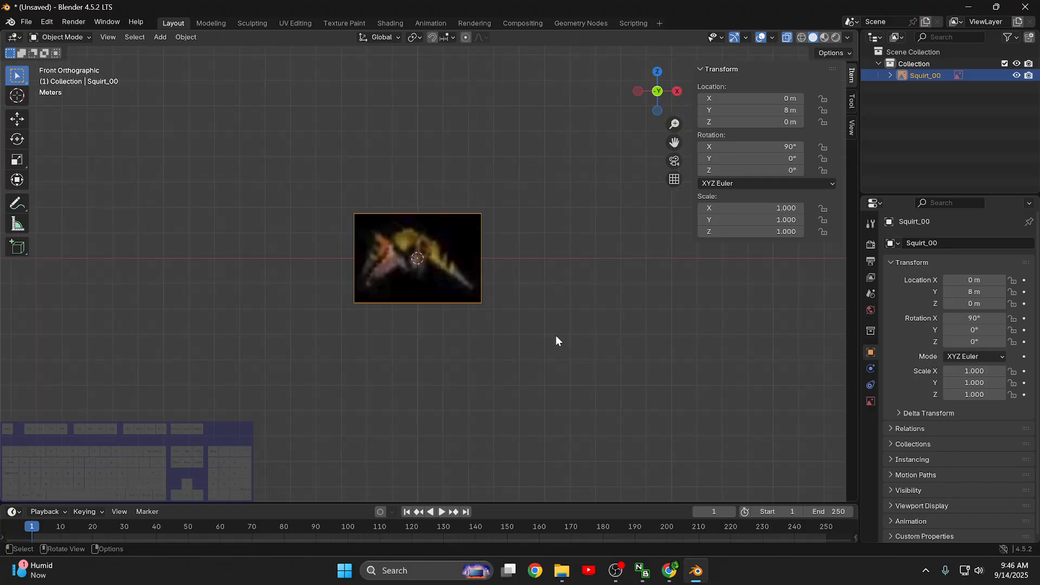
middle_click_drag(556, 340, 535, 356)
- Add a UV sphere mesh at the world origin in front of the reference image and show its creation settings
key("shift+a")
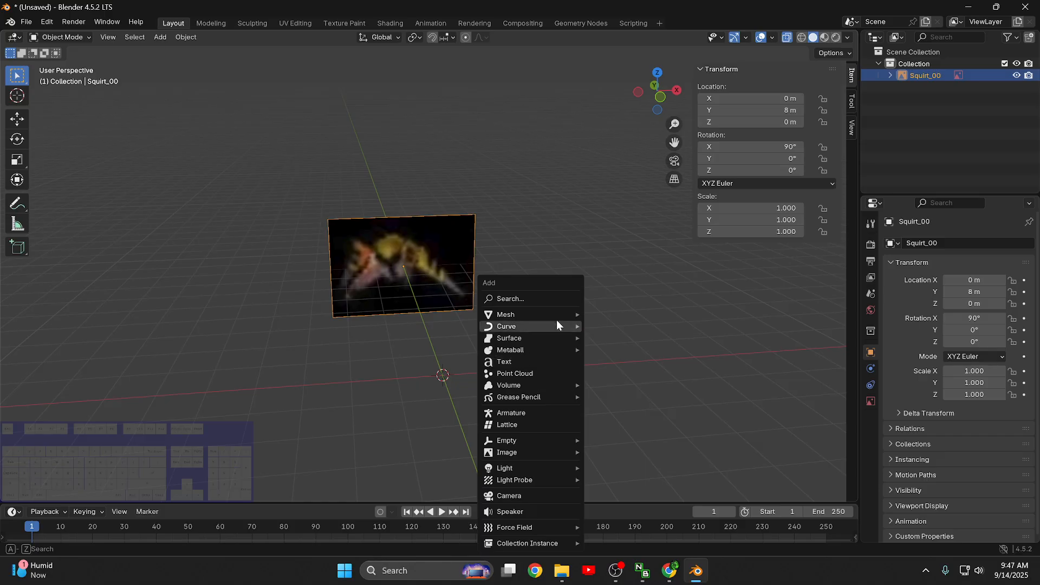
mouse_move(548, 313)
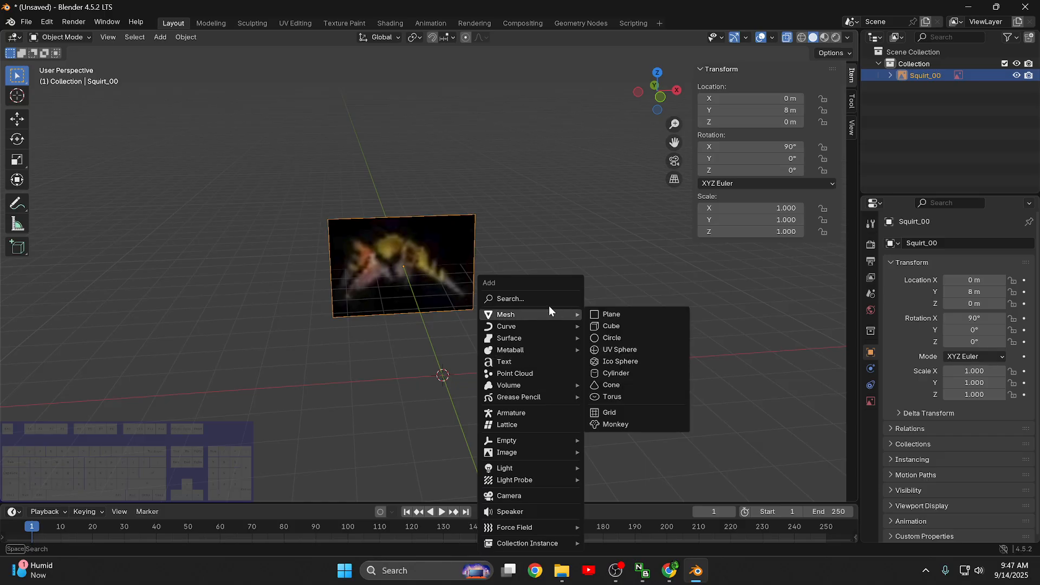
left_click(638, 353)
scroll(545, 466, "up", 4)
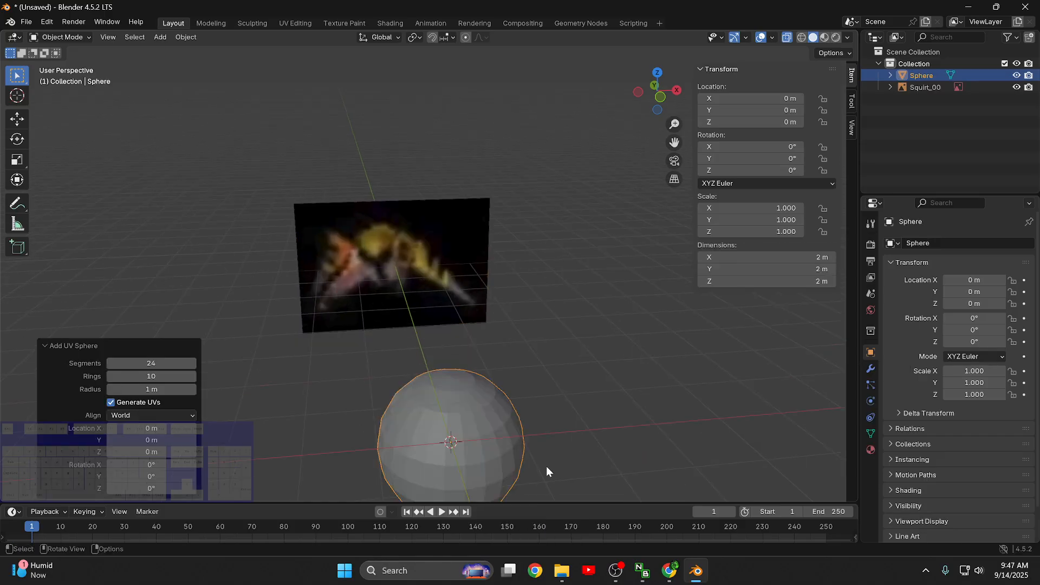
middle_click_drag(649, 456, 637, 307, "shift")
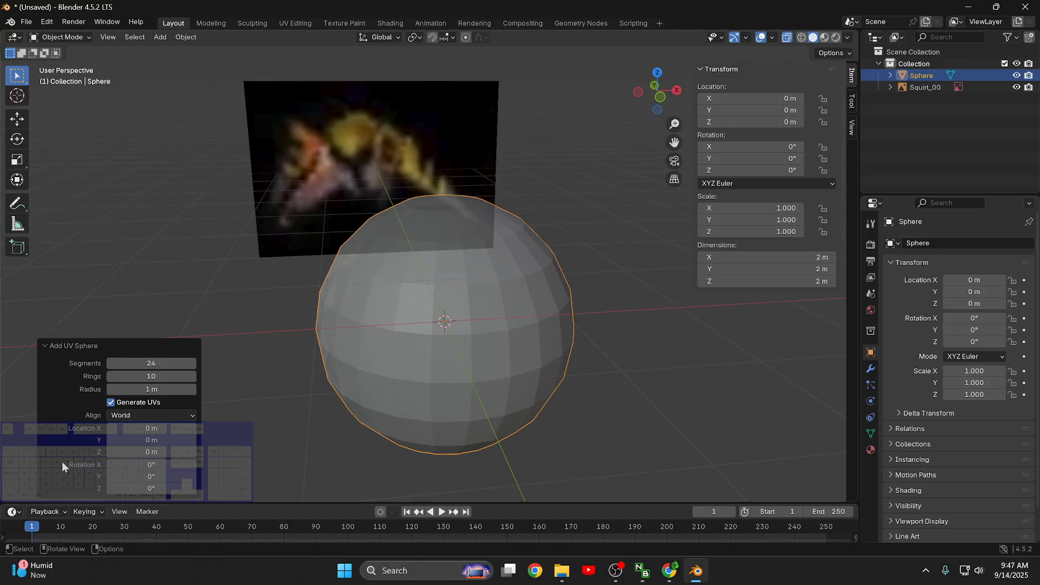
left_click(47, 348)
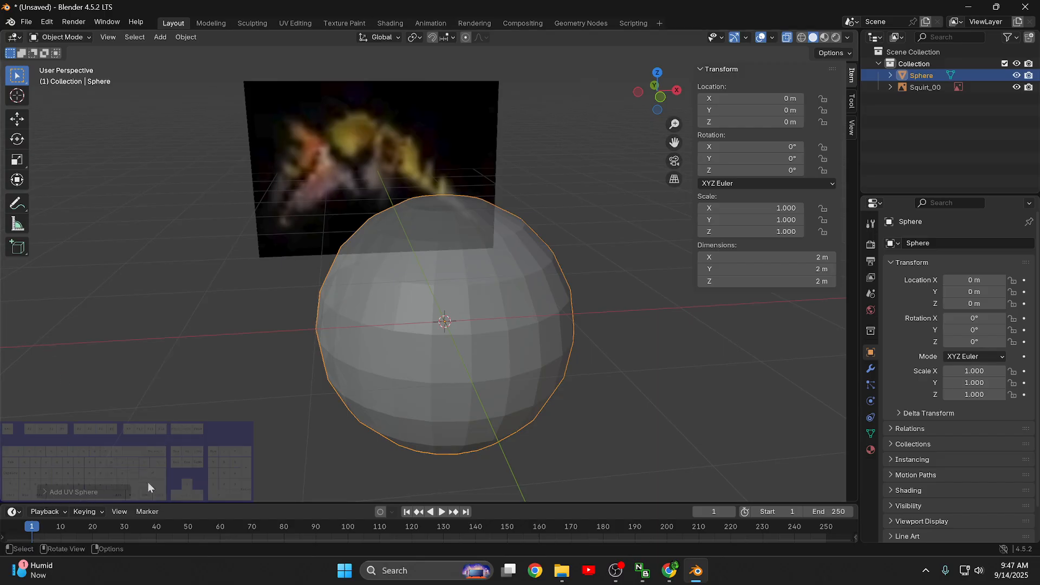
left_click(45, 492)
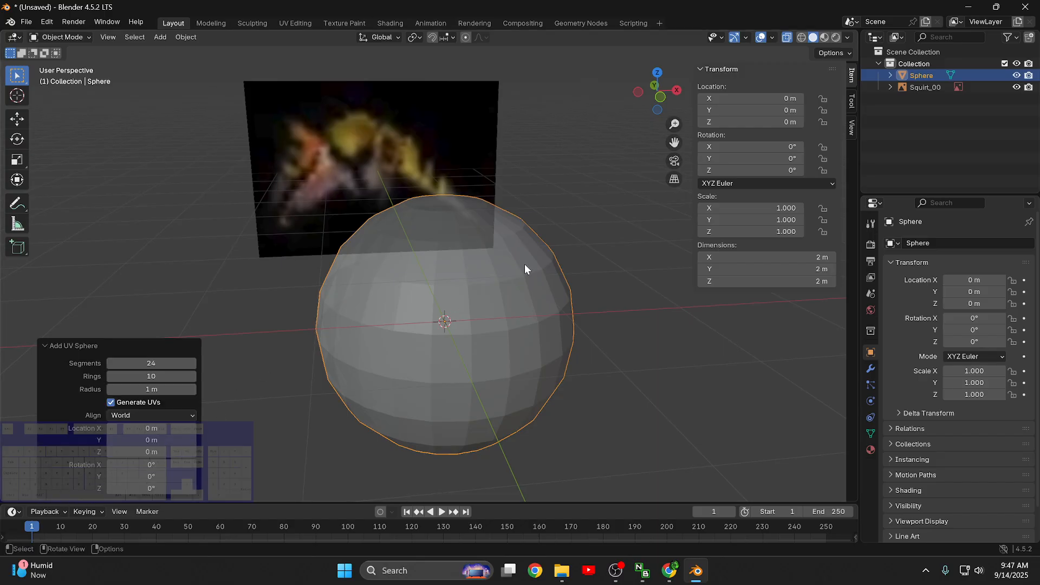
- Try a denser UV sphere with 30 segments and at least 15 rings
left_click(193, 363)
left_click(193, 364)
left_click(193, 363)
left_click(193, 364)
left_click(192, 364)
left_click(192, 364)
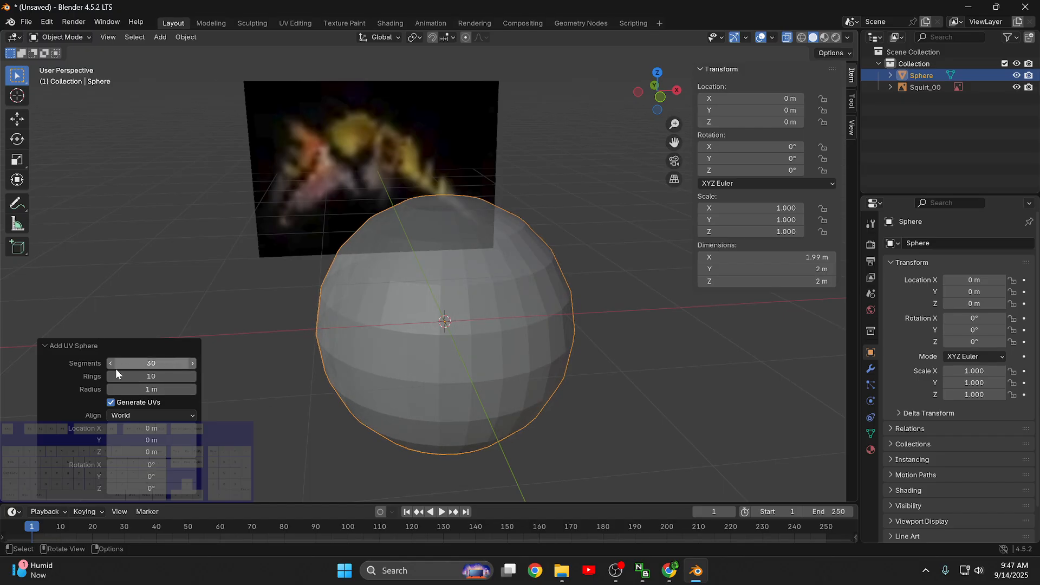
middle_click_drag(457, 324, 417, 368)
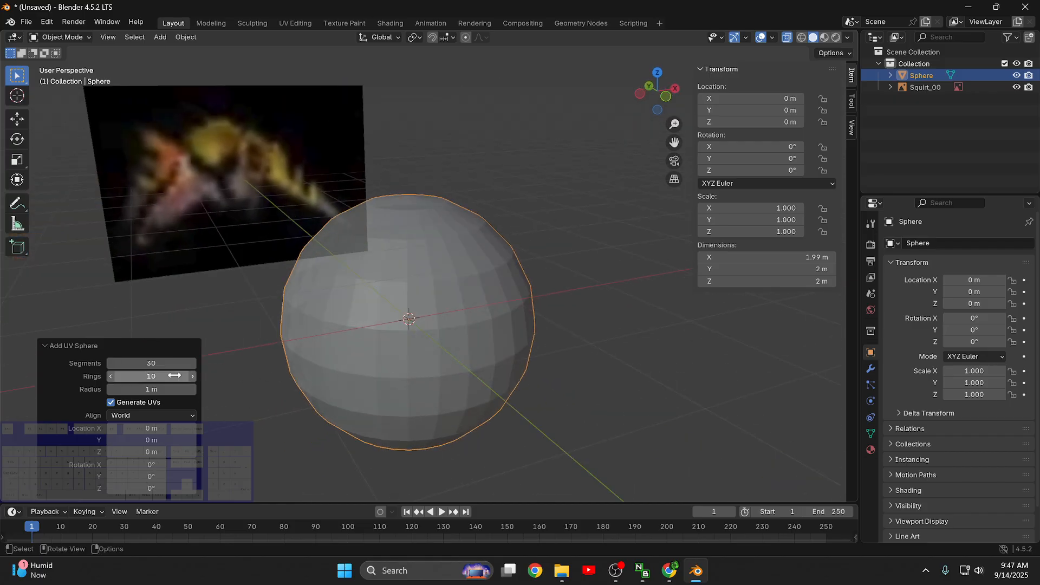
left_click(191, 376)
left_click(192, 377)
left_click(192, 376)
left_click(192, 377)
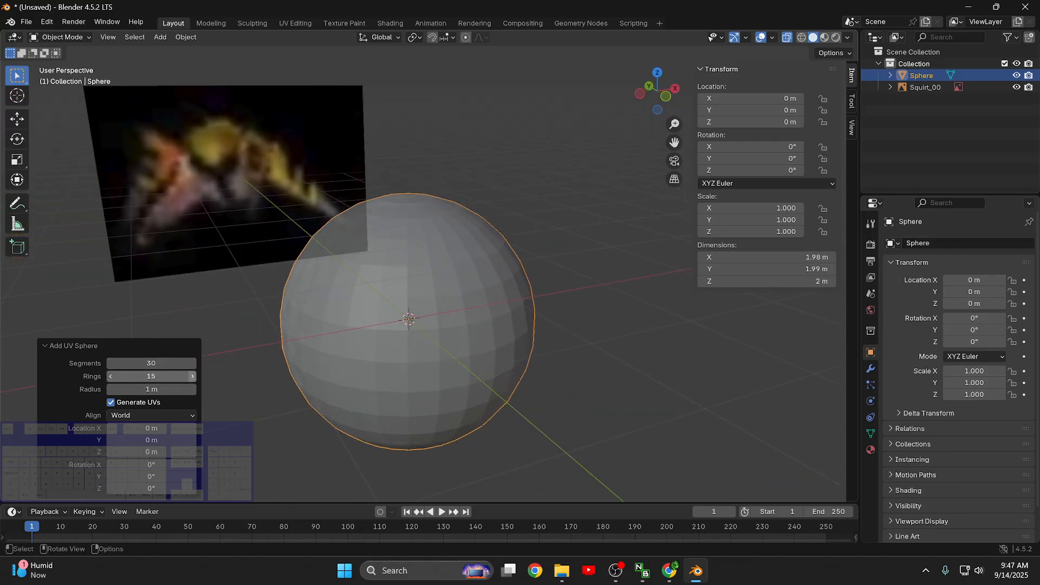
left_click(192, 376)
left_click(192, 377)
left_click(192, 376)
left_click(192, 376)
- Set the sphere back to 10 rings and 24 segments and collapse its creation settings
left_click(110, 376)
left_click(109, 376)
left_click(109, 376)
left_click(110, 376)
left_click(109, 376)
left_click(110, 376)
left_click(109, 376)
left_click(110, 376)
left_click(110, 375)
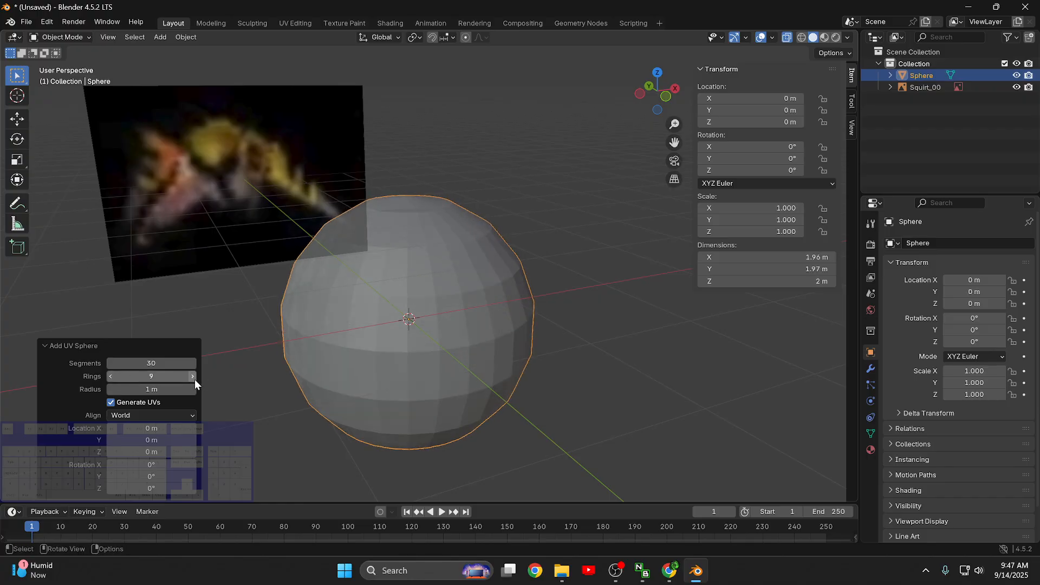
left_click(194, 377)
left_click(110, 363)
left_click(110, 363)
left_click(110, 363)
left_click(110, 362)
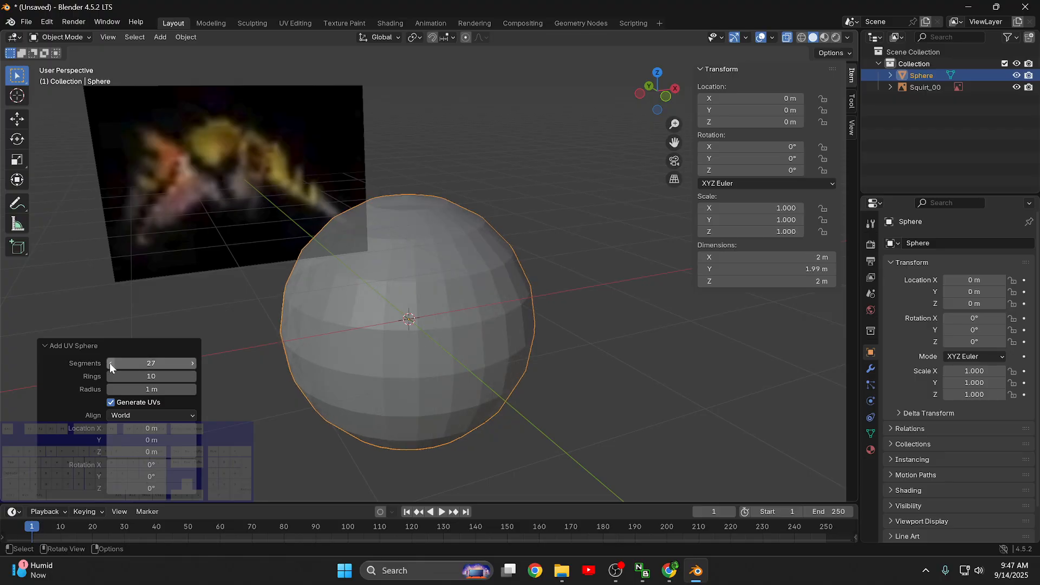
left_click(110, 363)
left_click(110, 363)
middle_click_drag(633, 341, 606, 349)
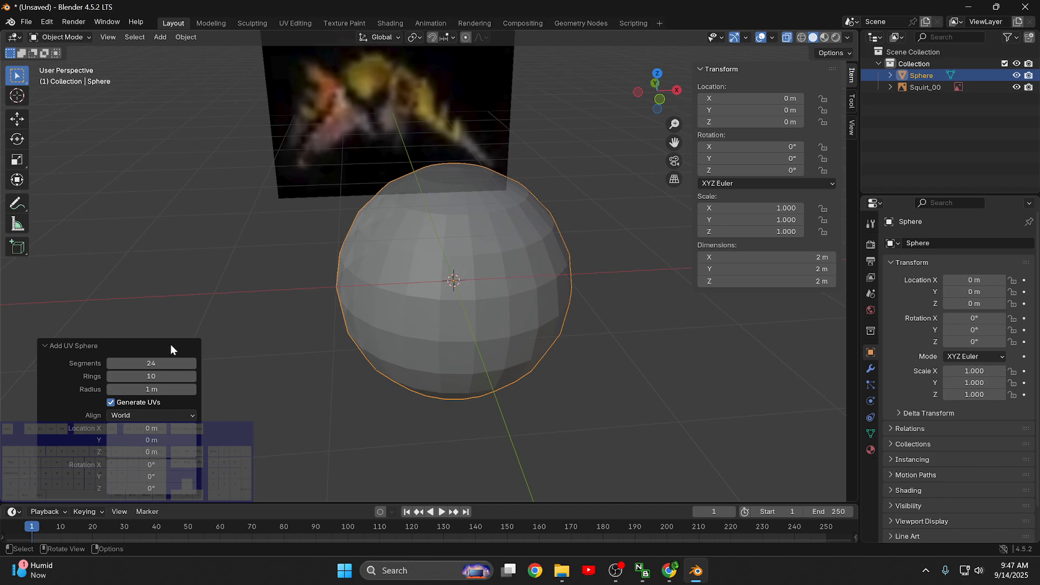
left_click(43, 344)
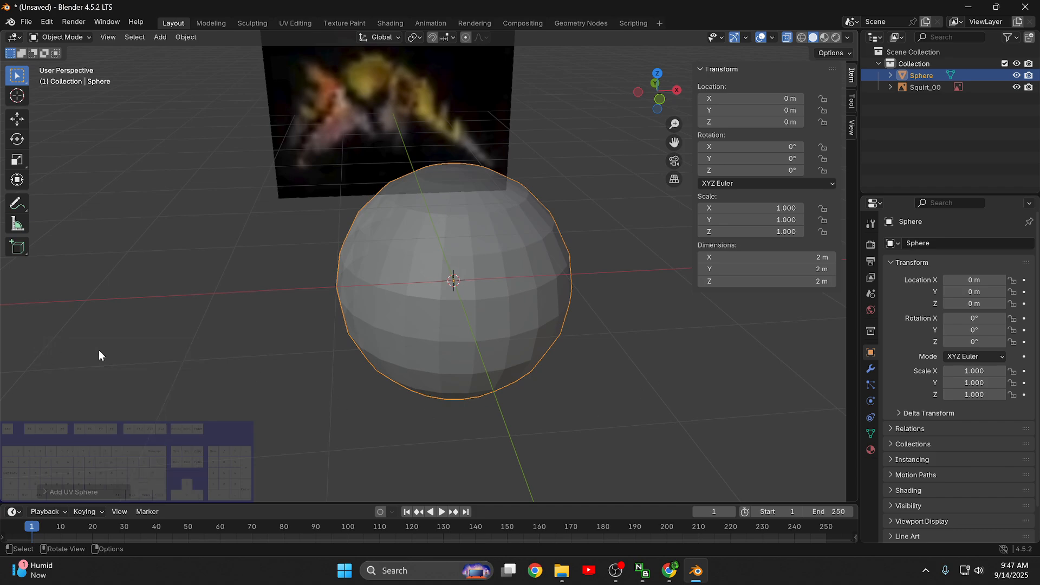
- Enter Edit Mode on the sphere with none of its vertices selected
left_click(689, 379)
middle_click_drag(676, 380, 622, 375)
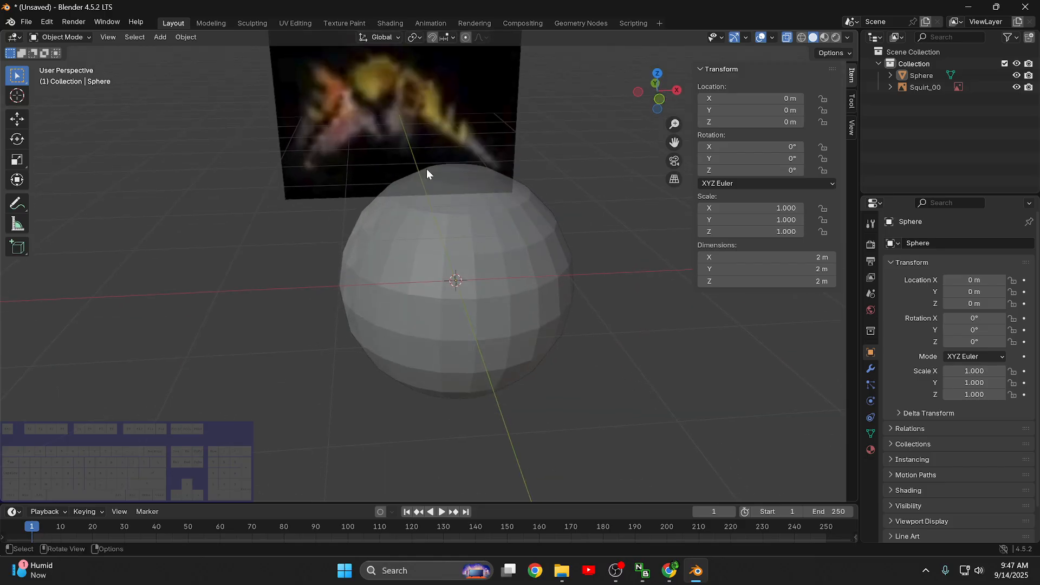
middle_click_drag(555, 236, 541, 269)
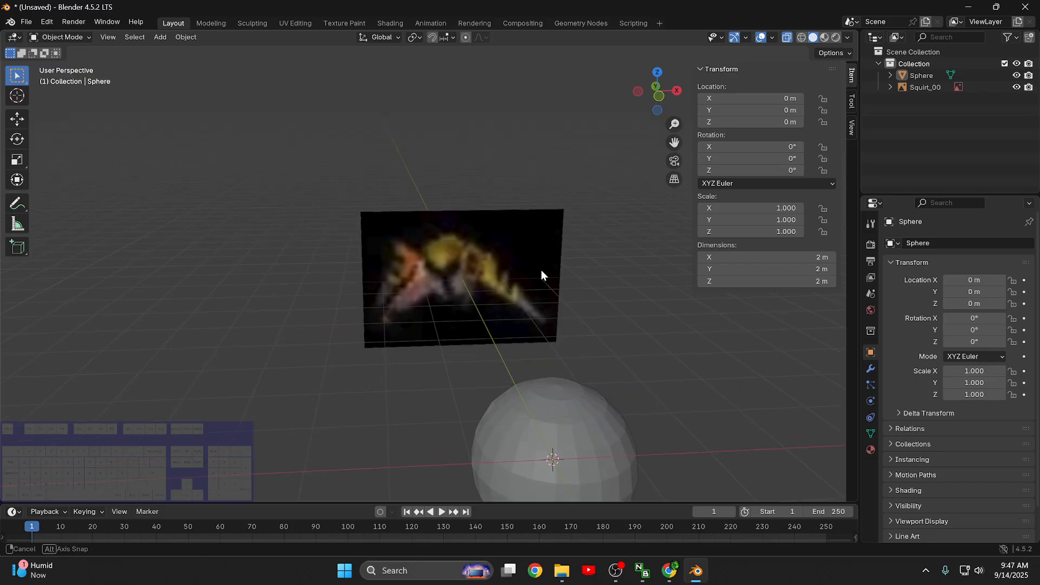
middle_click_drag(640, 381, 529, 288)
key("Tab")
key("alt+a")
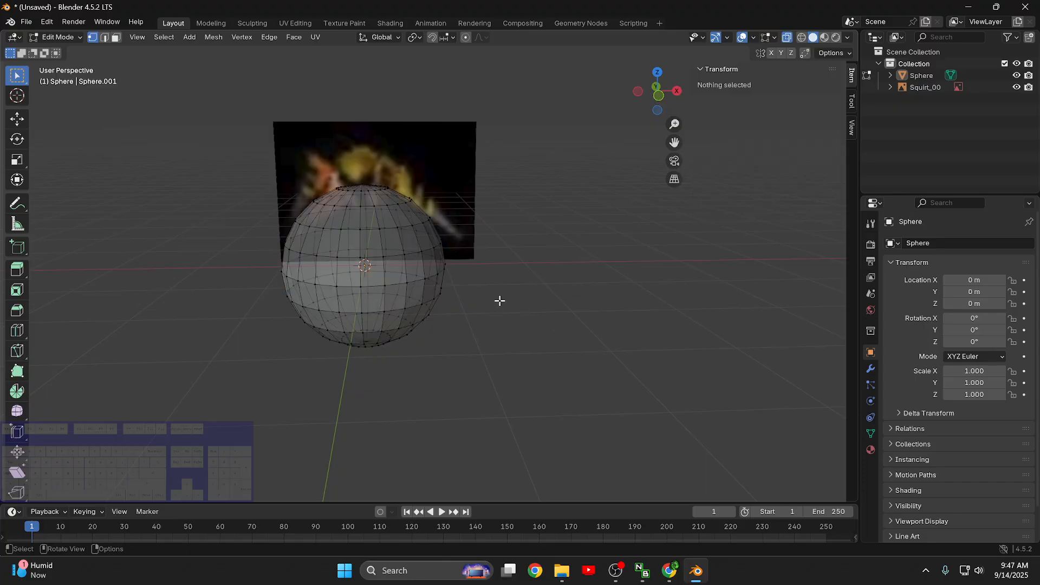
key("Tab")
key("Tab")
key("Tab")
key("Tab")
- Hide the Squirt_00 reference image behind the sphere
middle_click_drag(494, 288, 480, 304)
middle_click_drag(559, 304, 581, 274)
middle_click_drag(548, 228, 553, 242)
scroll(574, 294, "up", 3)
scroll(523, 227, "down", 1)
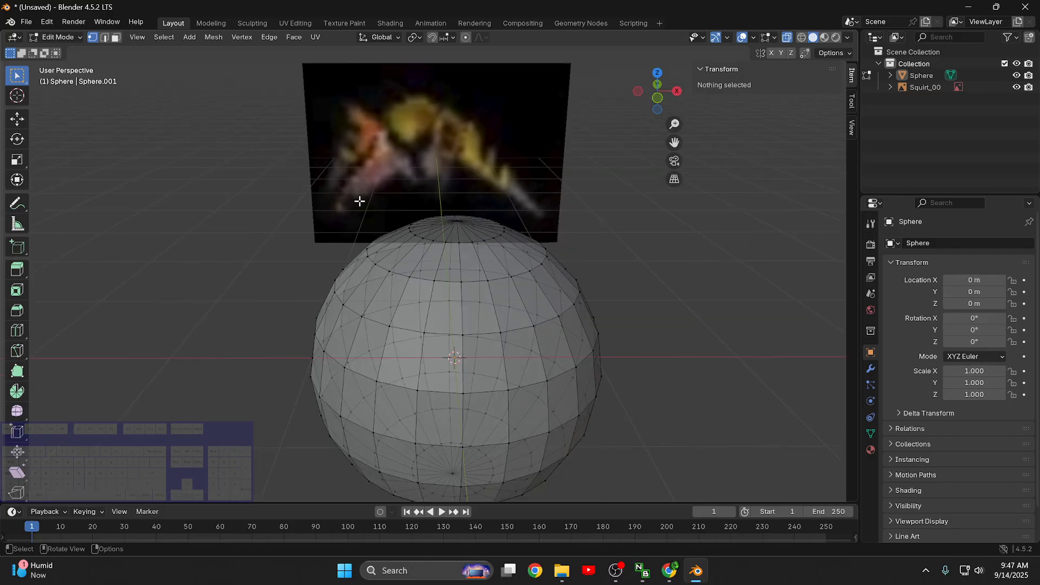
middle_click_drag(571, 349, 577, 327)
scroll(582, 313, "down", 2)
key("KP_1")
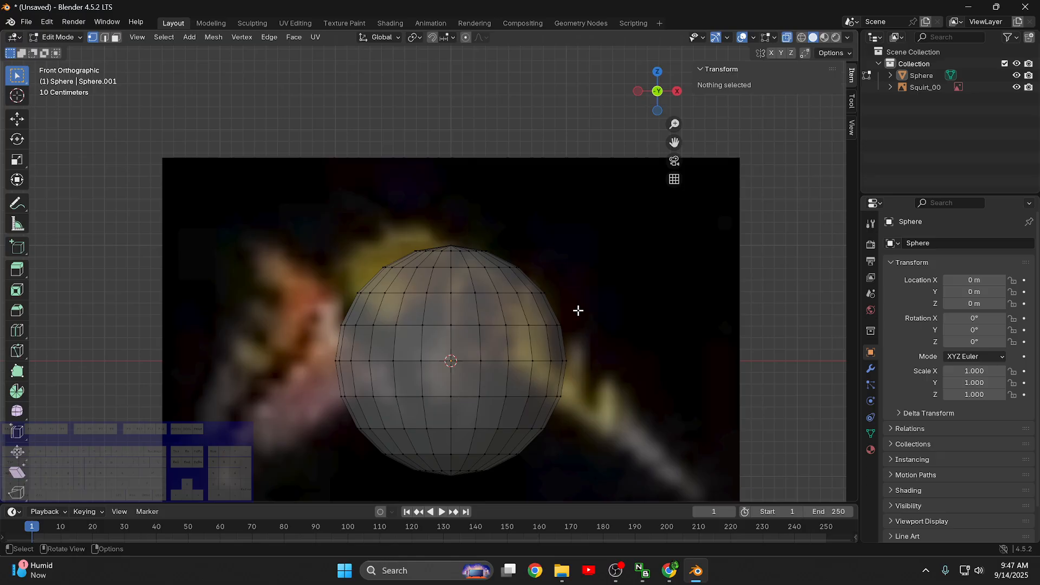
left_click(1016, 87)
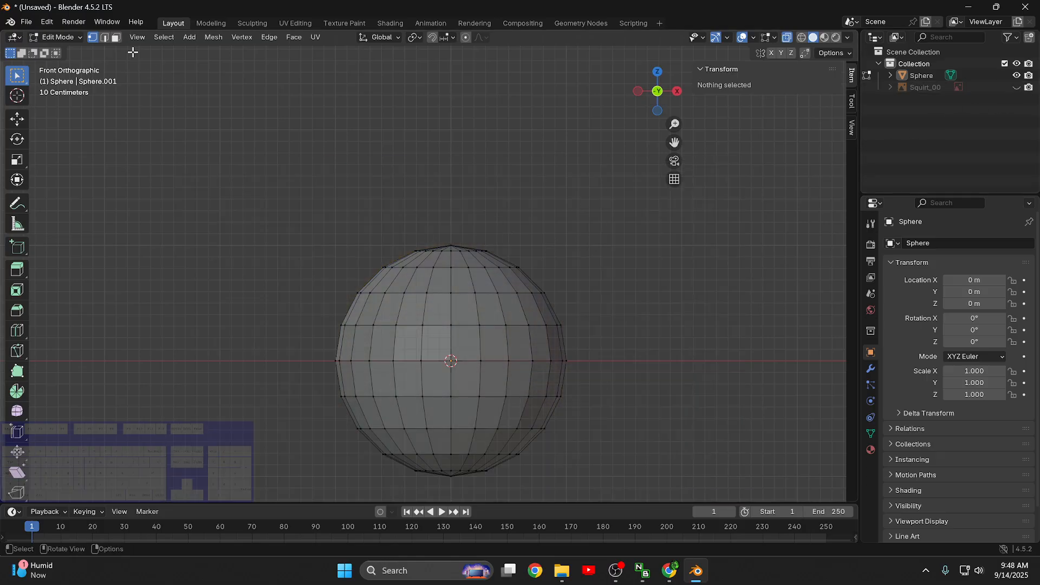
- Switch to face selection and select two adjacent faces on the sphere's upper front, on the positive X side
left_click(116, 38)
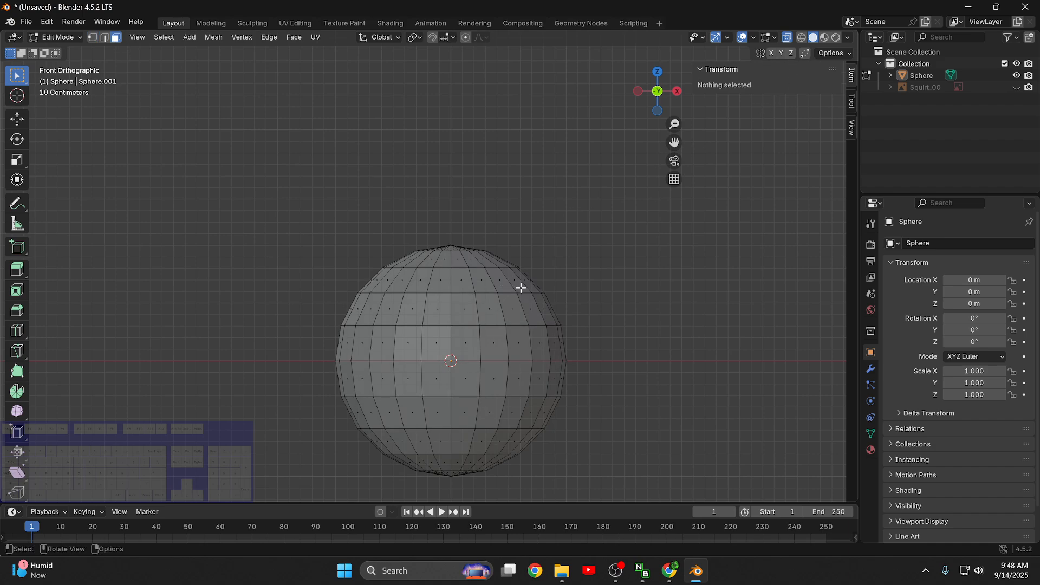
middle_click_drag(515, 224, 529, 269)
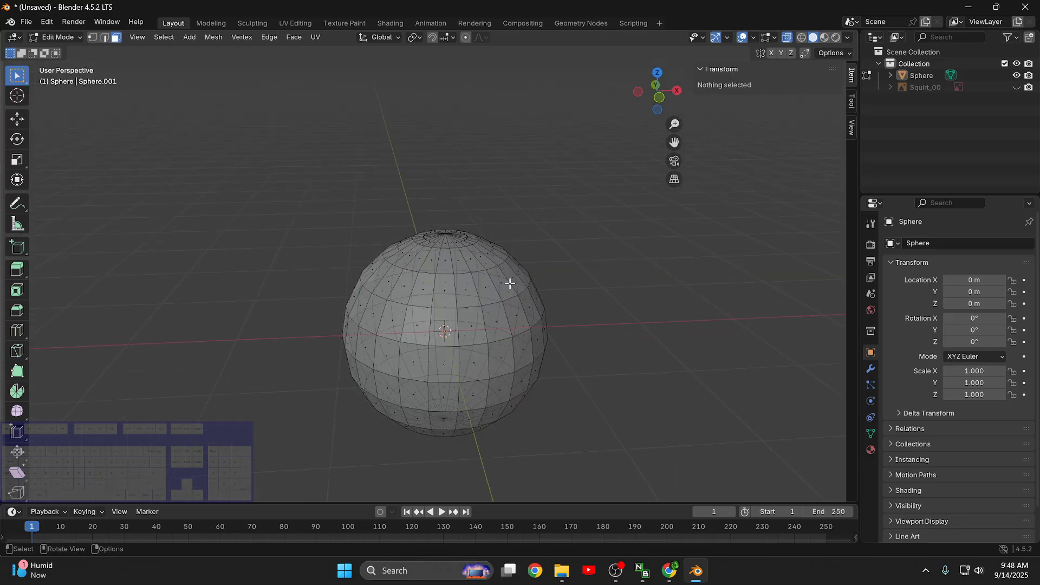
left_click(509, 283)
middle_click_drag(600, 272, 547, 266)
left_click(507, 272, "shift")
mouse_move(622, 279)
middle_mouse_down()
mouse_move(629, 255)
mouse_move(625, 279)
middle_mouse_up()
- Try repositioning the two selected faces with vertex slide and free move, plus a trial extrusion along their normal
key("shift+v")
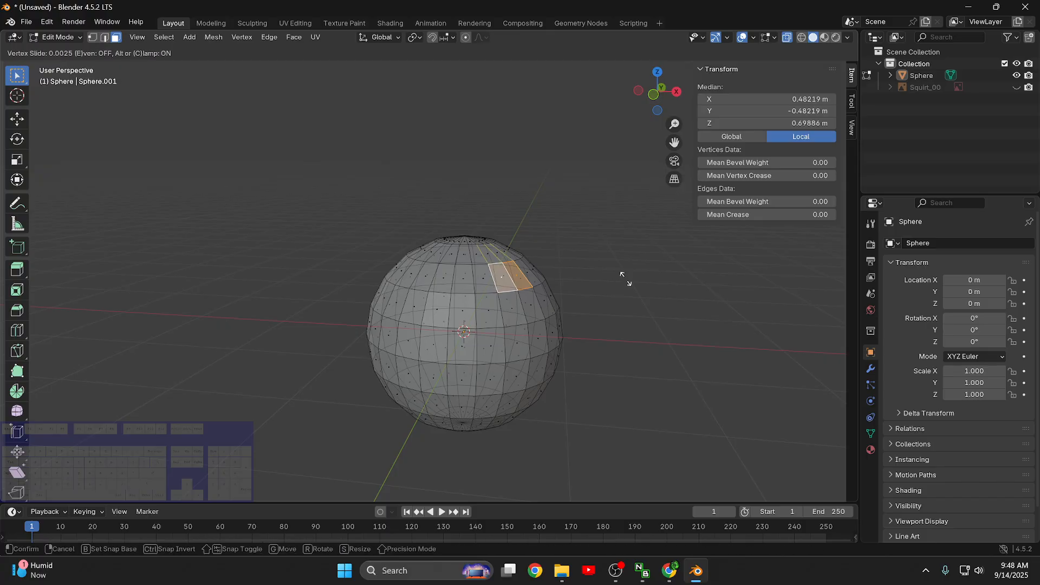
right_click(661, 341)
key("g")
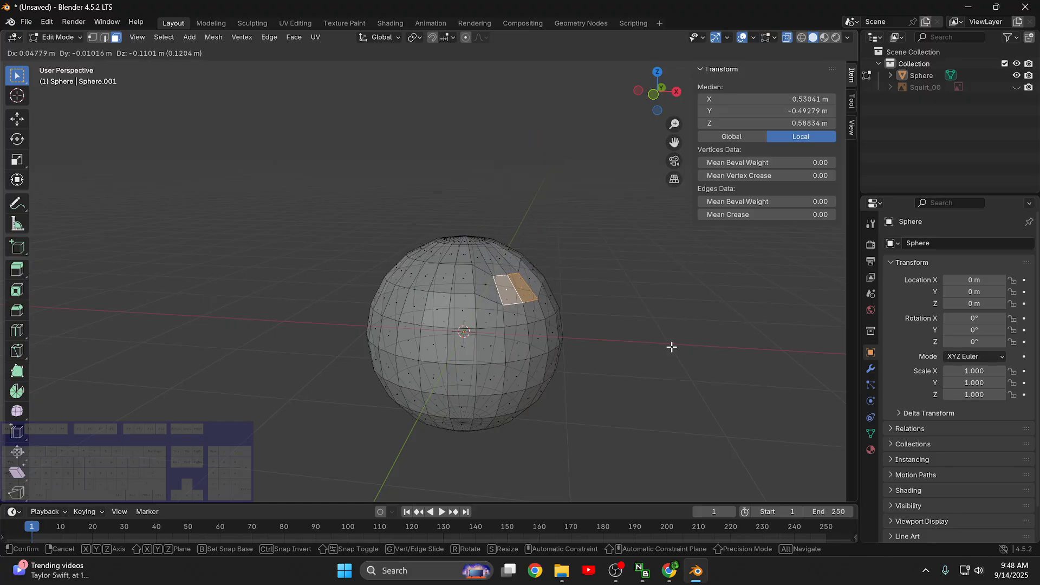
right_click(672, 347)
key("e")
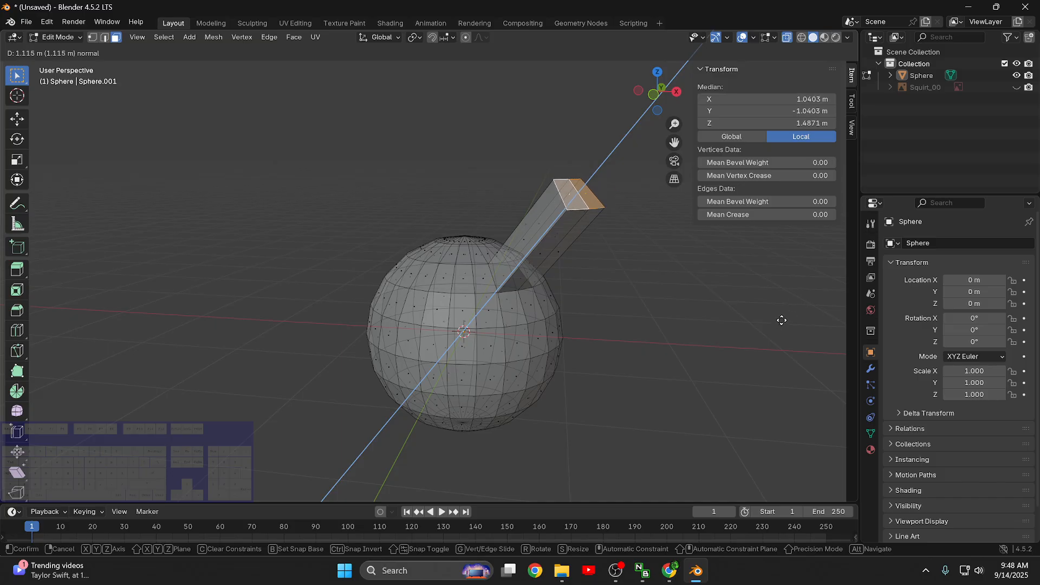
right_click(747, 352)
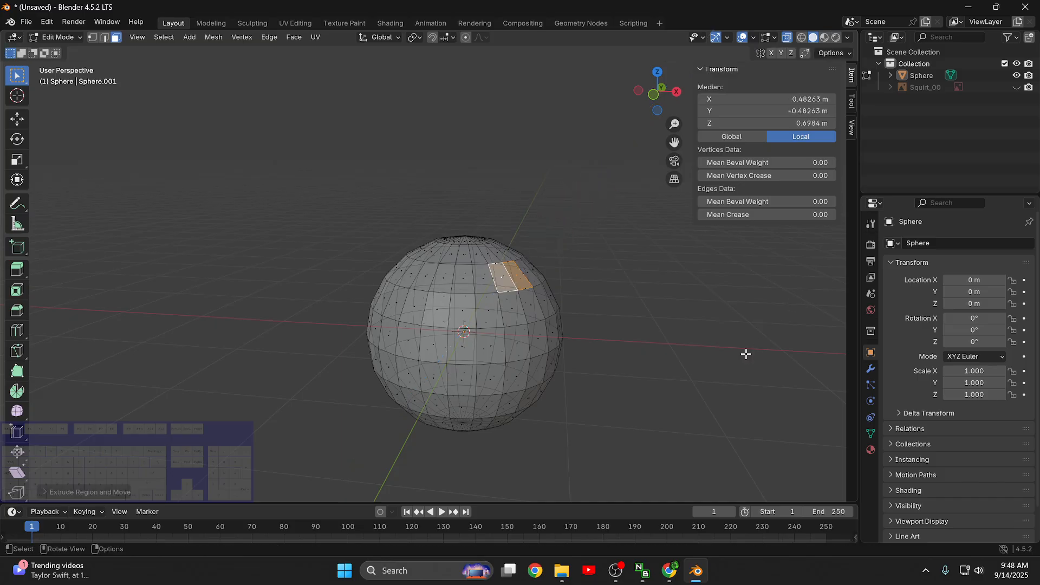
- Enable X-axis mirror symmetry for the mesh and test it by moving the two selected faces outward
left_click(772, 52)
key("g")
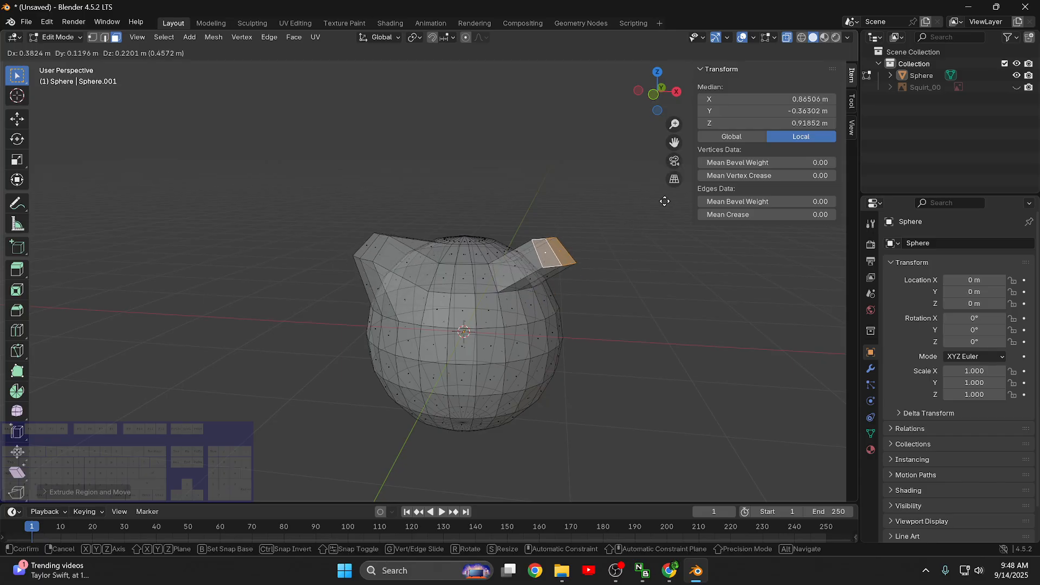
key("Escape")
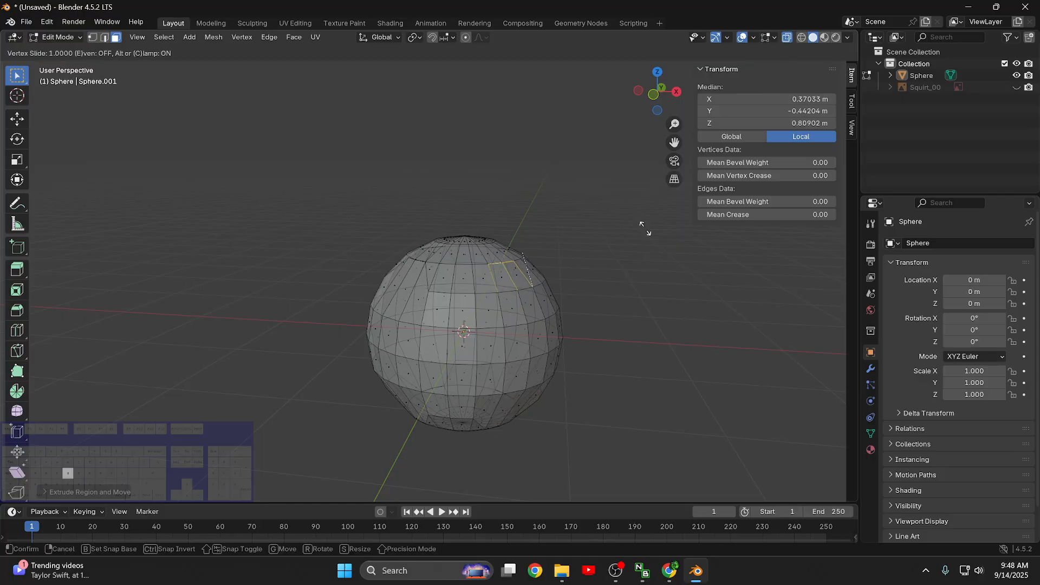
- Try a vertex slide on the selected faces and a test move with X, Y and Z mirror symmetry enabled
key("alt+s")
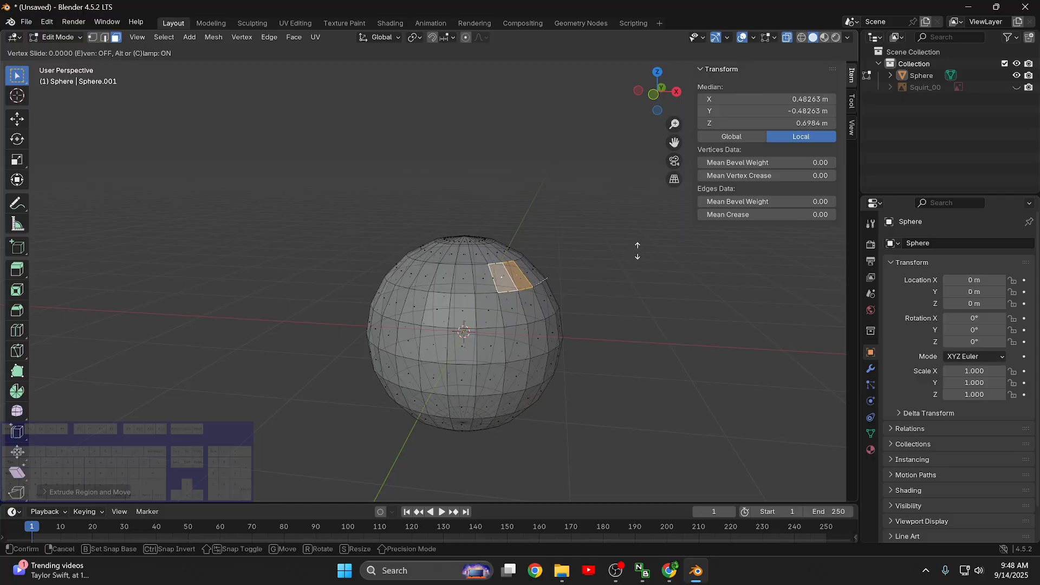
right_click(624, 261)
key("g")
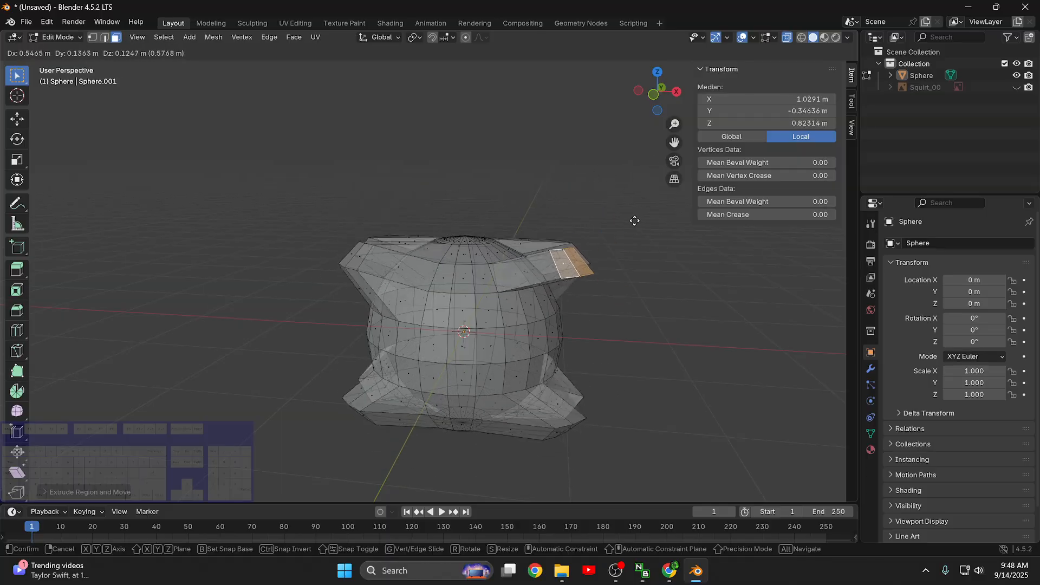
key("Escape")
- Restrict mesh mirror symmetry to the X axis, then try a vertex slide and an outward test move of the two selected faces
mouse_move(417, 197)
middle_mouse_down()
mouse_move(432, 177)
mouse_move(424, 211)
mouse_move(426, 186)
mouse_move(432, 204)
middle_mouse_up()
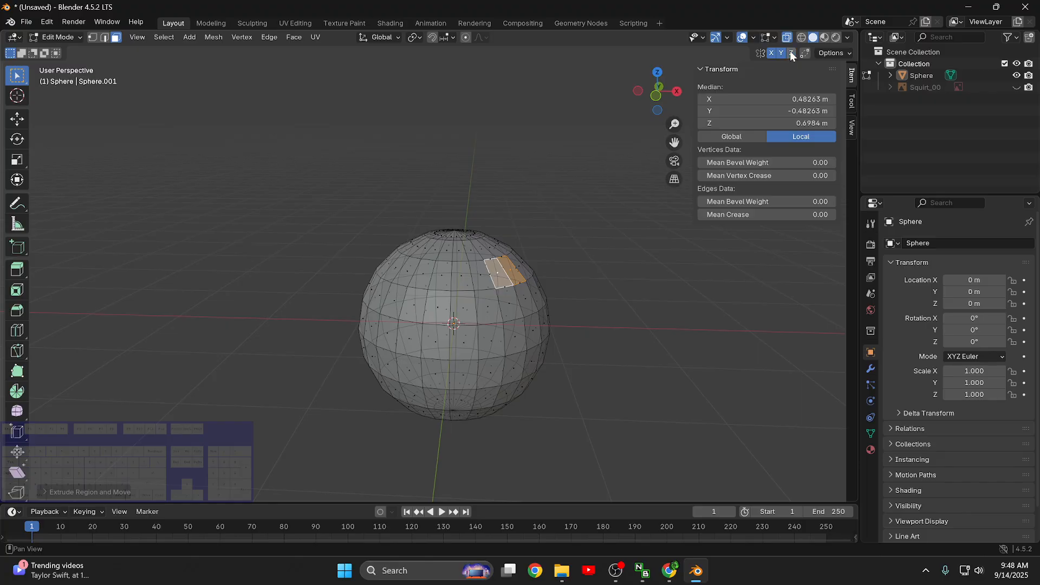
key("shift+v")
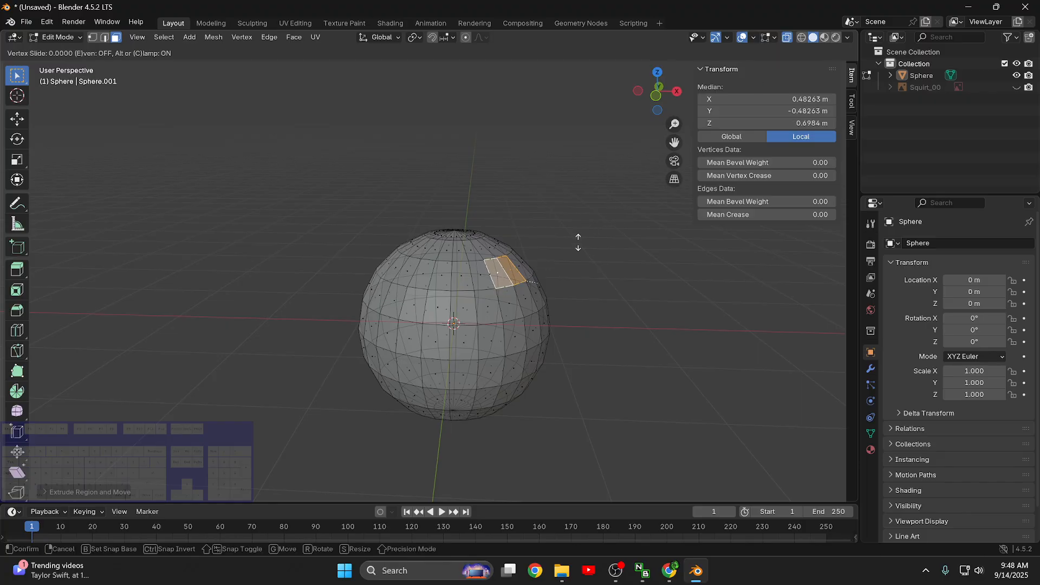
key("Escape")
key("g")
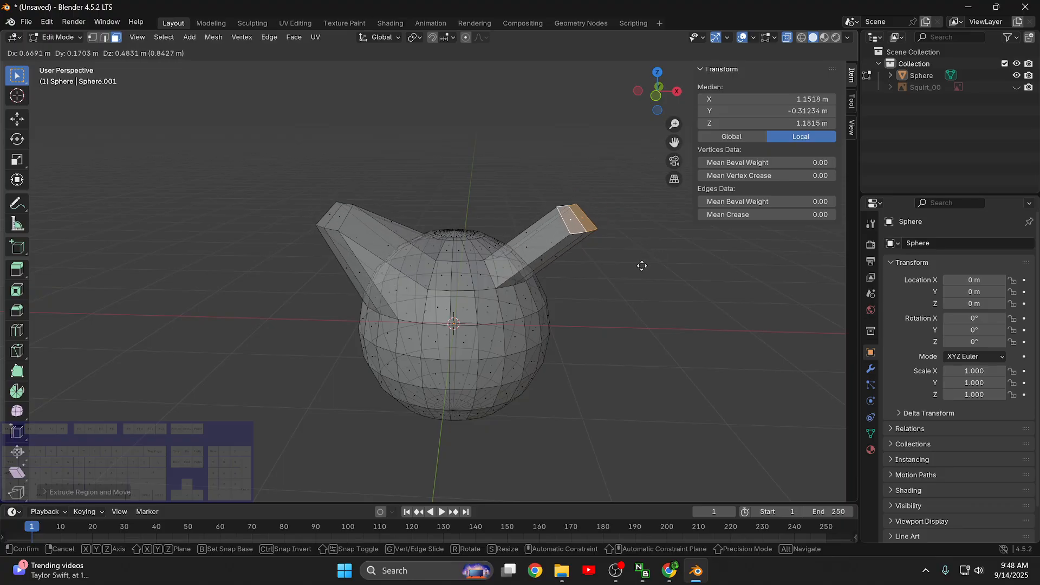
right_click(637, 360)
- Turn off X-ray and, in front view, add the two matching faces on the negative X side to the selection
scroll(579, 381, "up", 3)
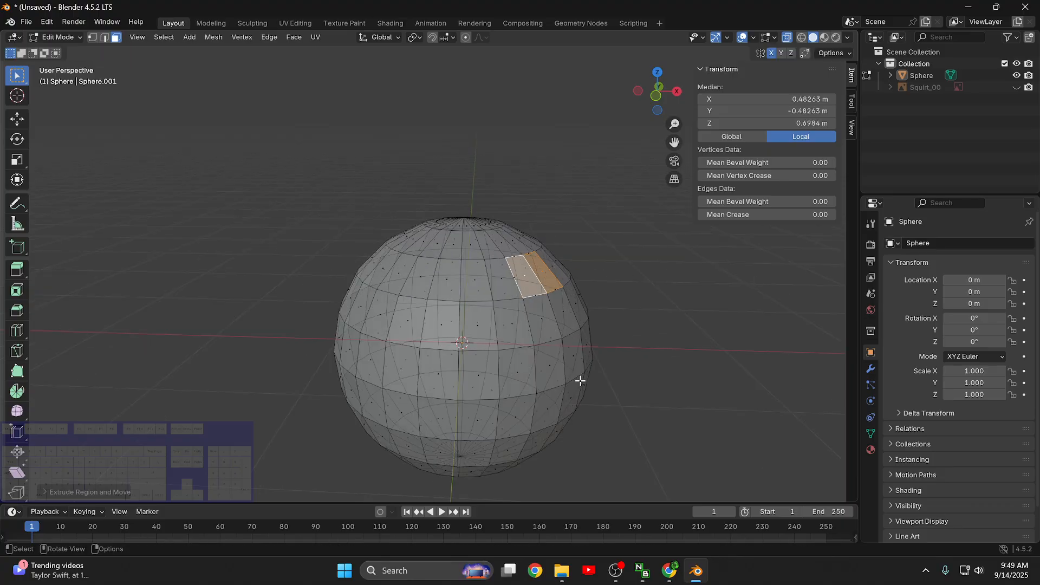
middle_click_drag(664, 434, 636, 356, "shift")
mouse_move(648, 404)
middle_mouse_down()
mouse_move(638, 372)
mouse_move(639, 411)
middle_mouse_up()
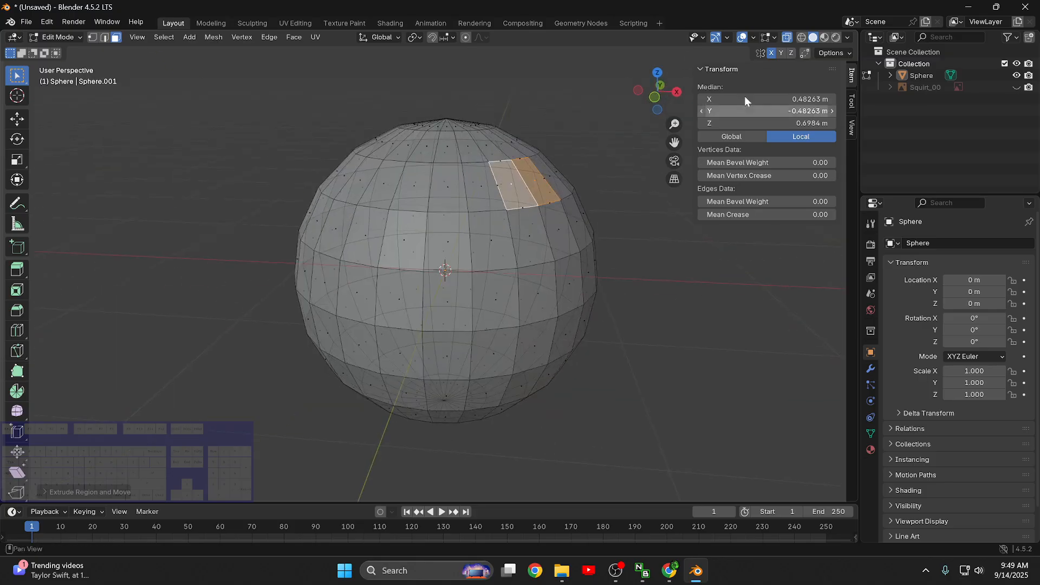
left_click(788, 37)
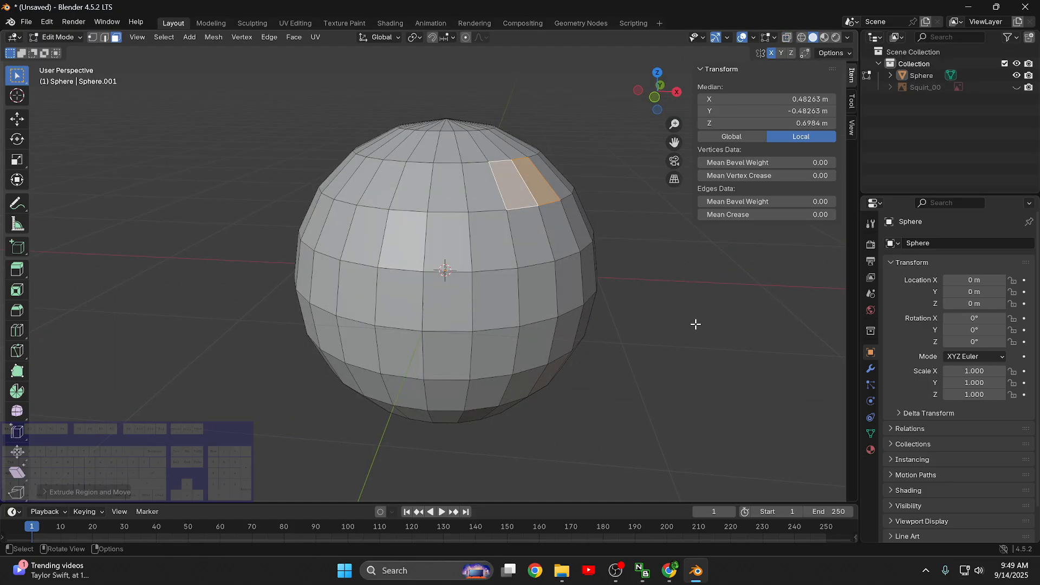
middle_click_drag(694, 323, 649, 349, "shift")
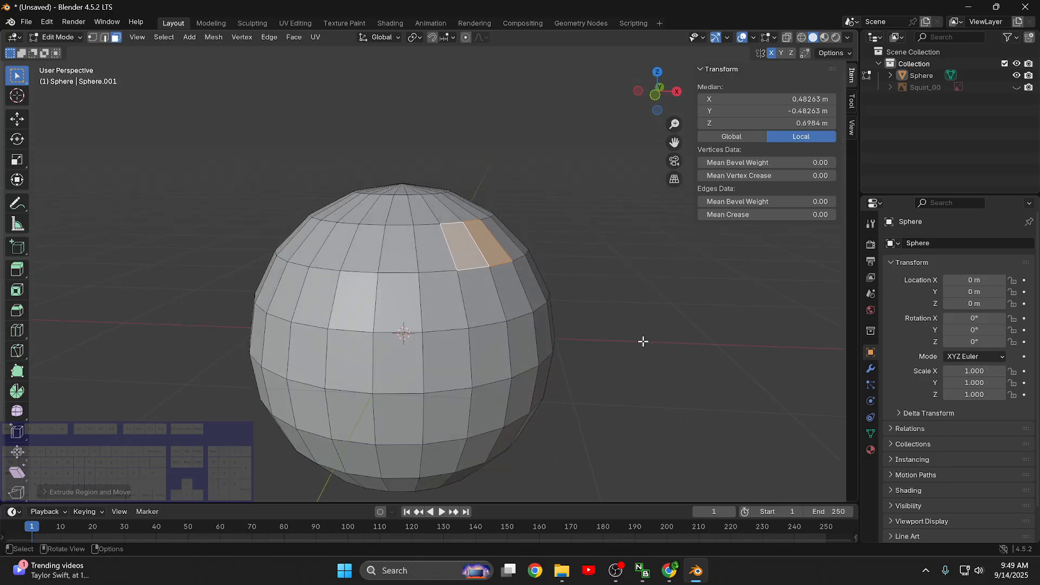
key("KP_1")
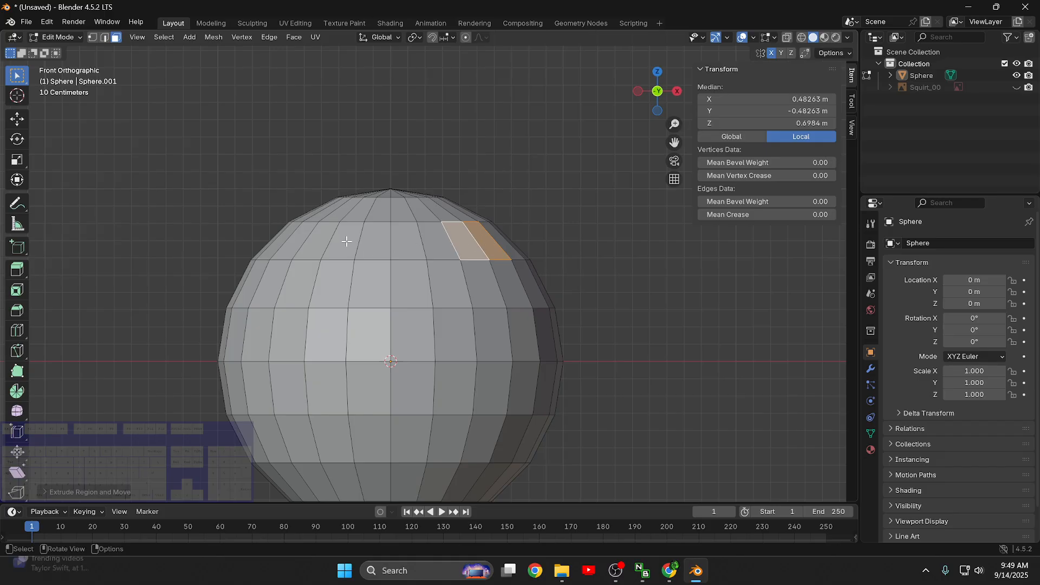
left_click(316, 243, "shift")
left_click(303, 242, "shift")
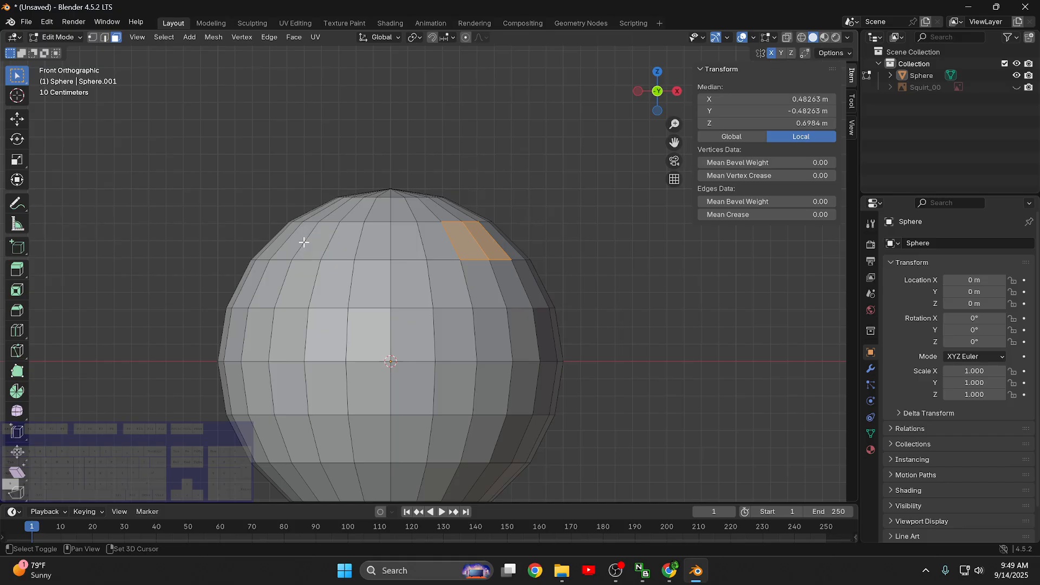
left_click(304, 243, "shift")
left_click(325, 233, "shift")
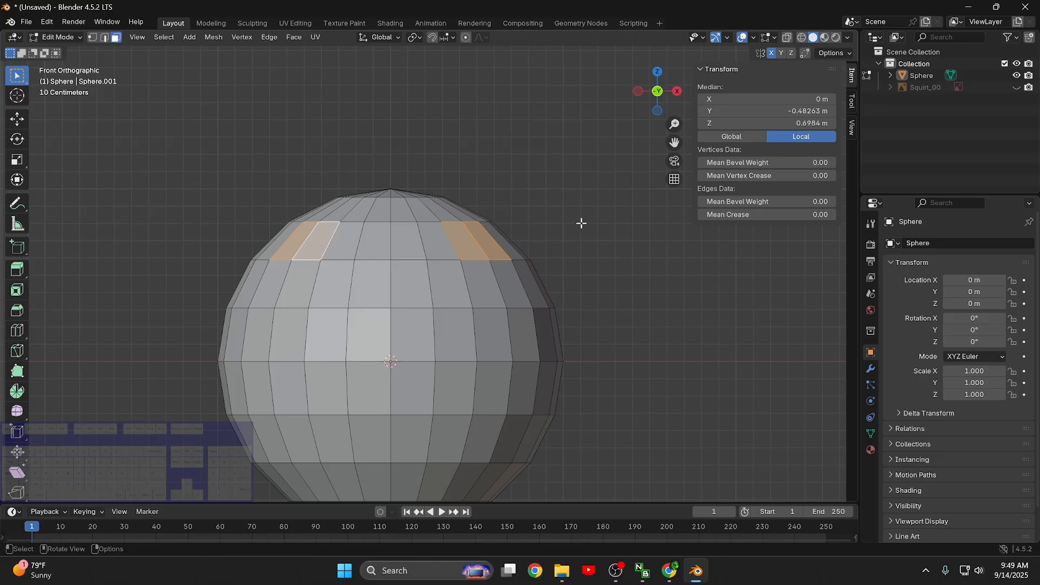
- Extrude the four selected faces about 1.18 m along their normal and raise the ends about 0.78 m along global Z
key("e")
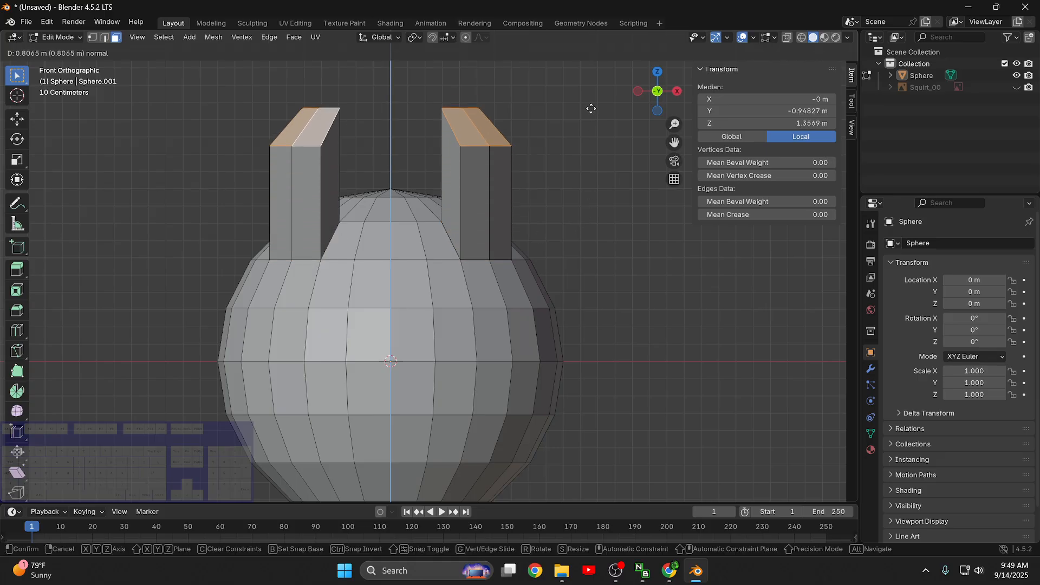
left_click(571, 56)
scroll(568, 97, "down", 3)
key("g")
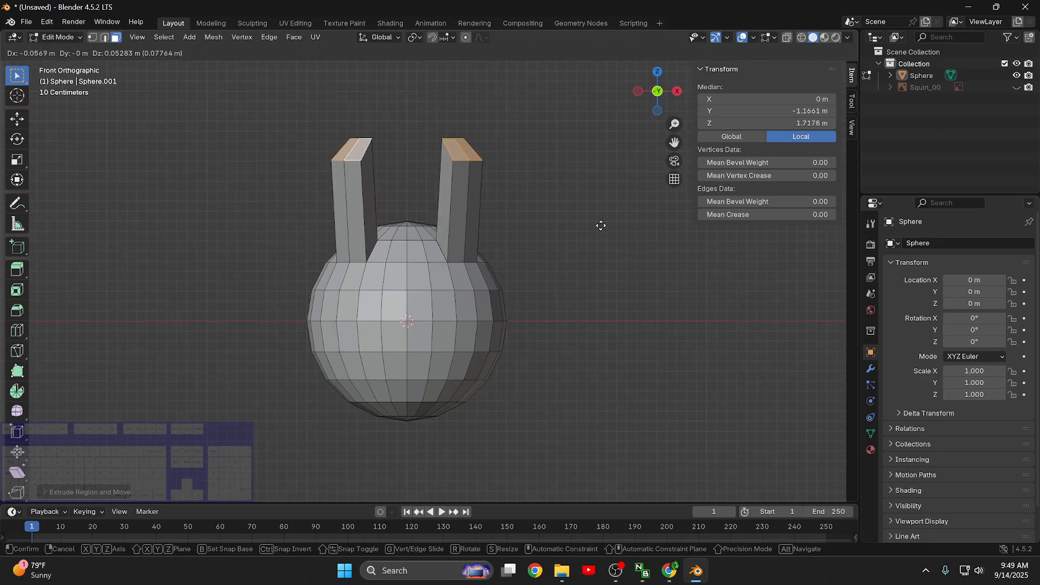
key("z")
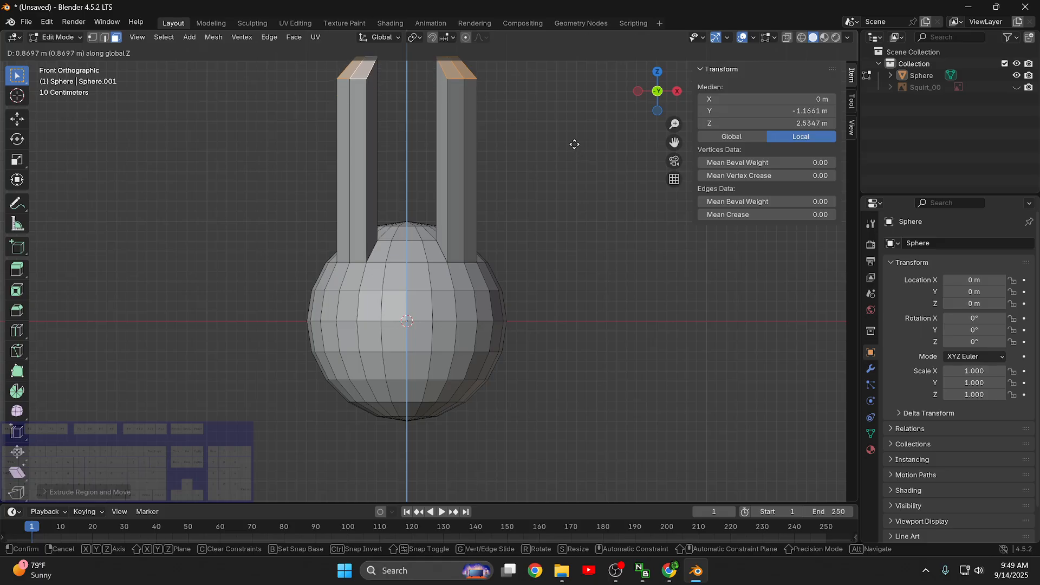
left_click(574, 153)
- Undo and redo the Z move and the extrusion of the upper faces to compare the shapes from the side
middle_click_drag(561, 251, 622, 223)
key("ctrl+z")
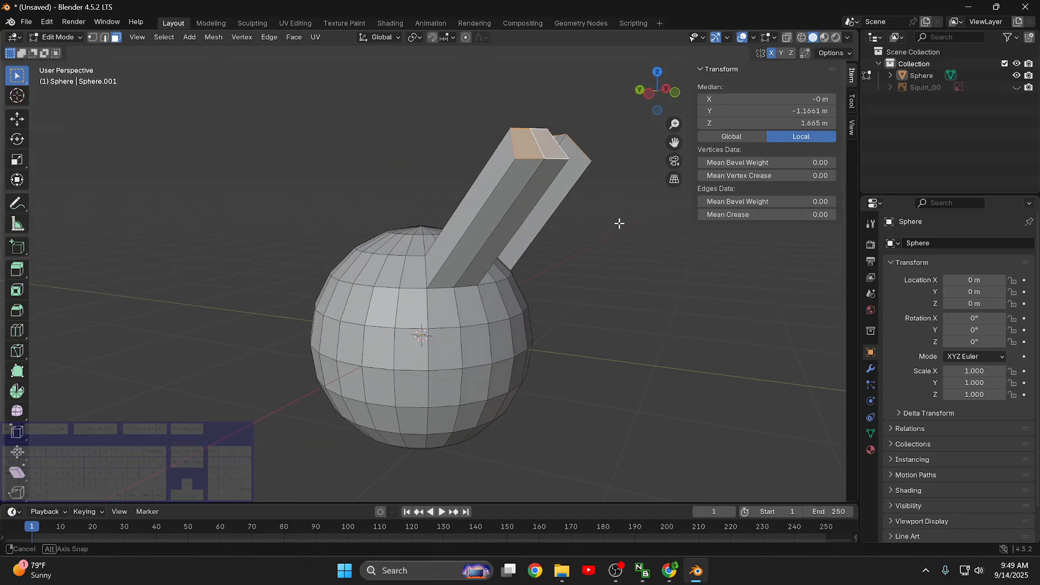
key("ctrl+z")
key("ctrl+shift+z")
key("ctrl+shift+z")
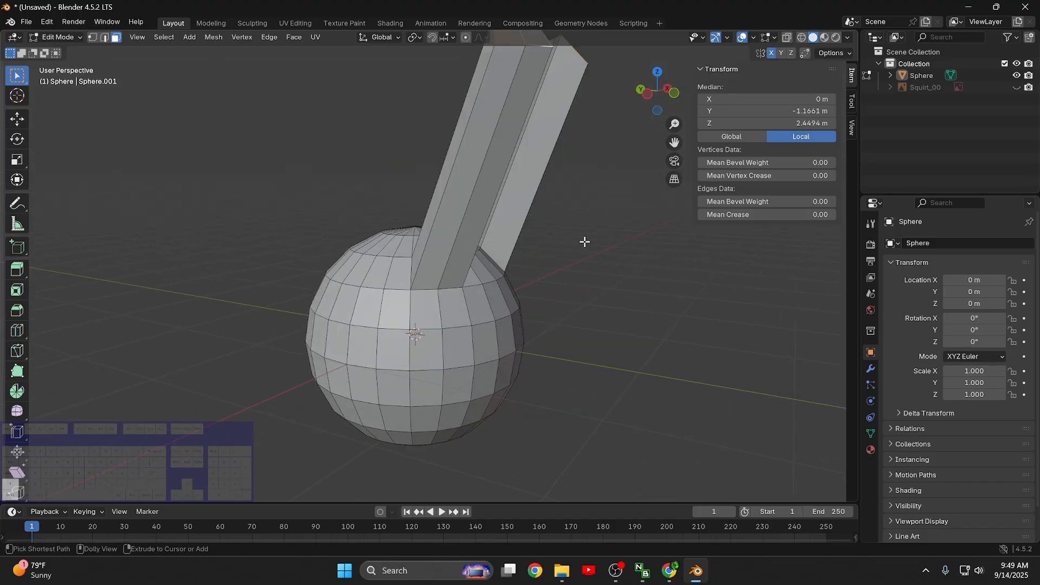
- Clear the selection and, in back view, select three adjacent faces on each side of the center in the sphere's lower part
scroll(596, 246, "down", 3)
left_click(546, 285)
middle_click_drag(546, 285, 646, 242)
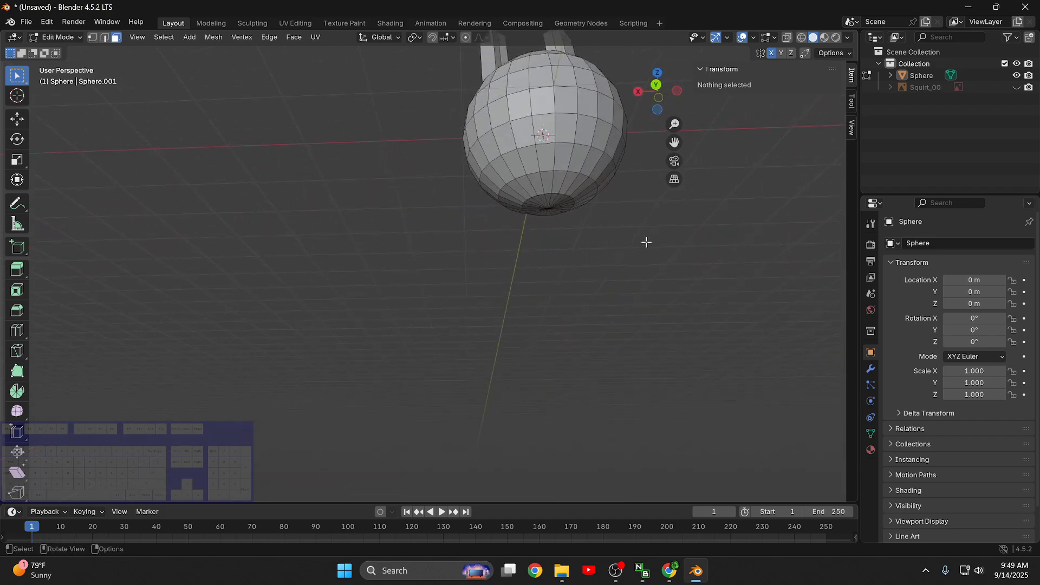
key("KP_1")
key("ctrl+KP_1")
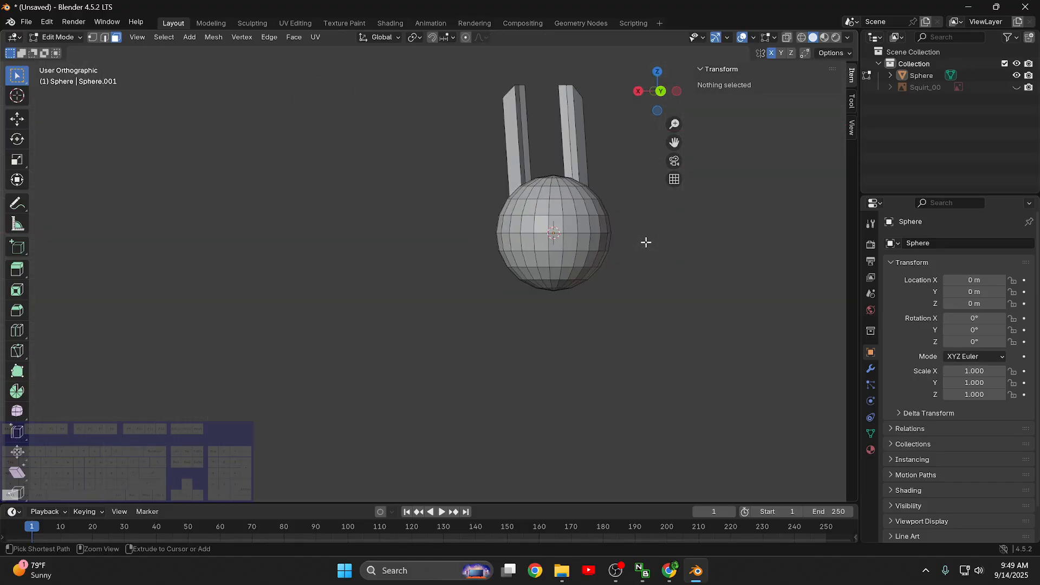
scroll(621, 336, "up", 5)
middle_click_drag(648, 392, 462, 343, "shift")
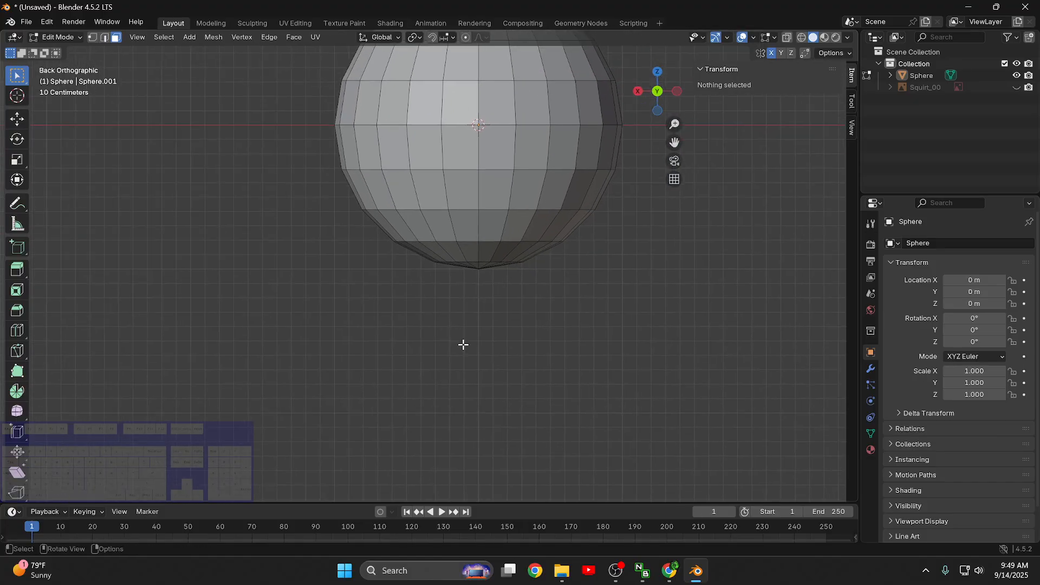
scroll(530, 343, "up", 3)
middle_click_drag(643, 294, 525, 259, "shift")
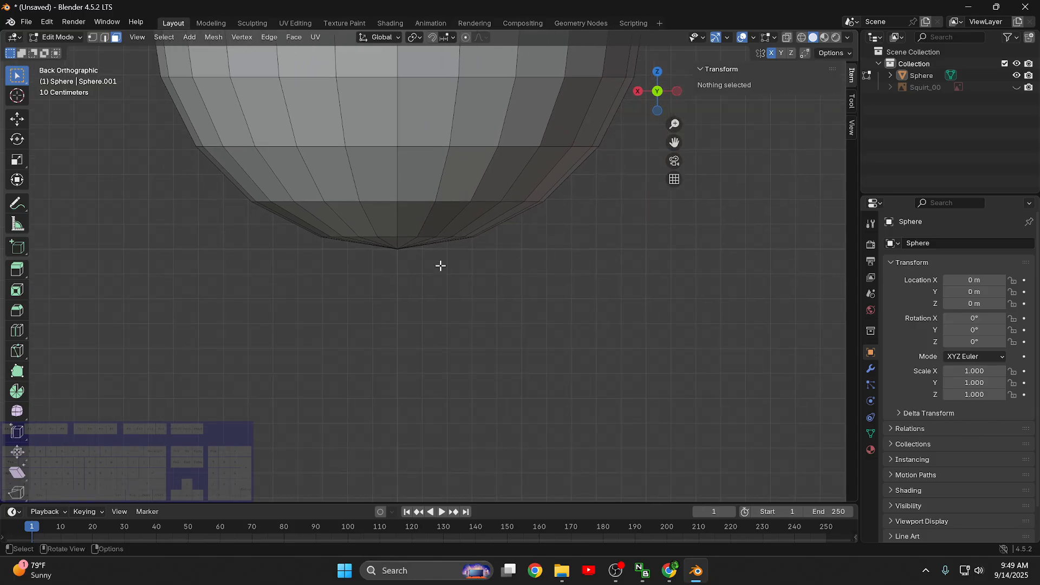
left_click(483, 176)
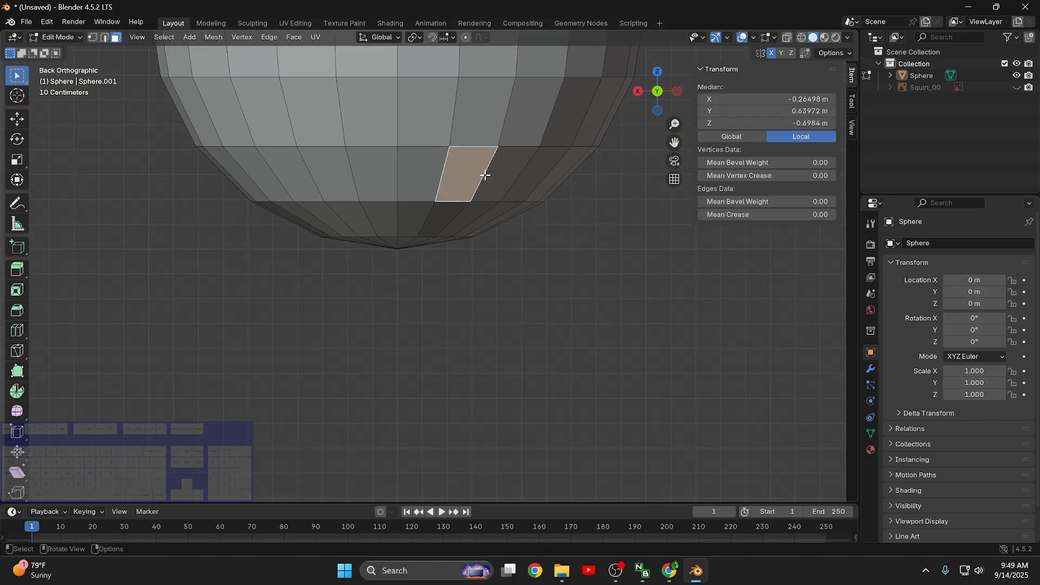
left_click(512, 170)
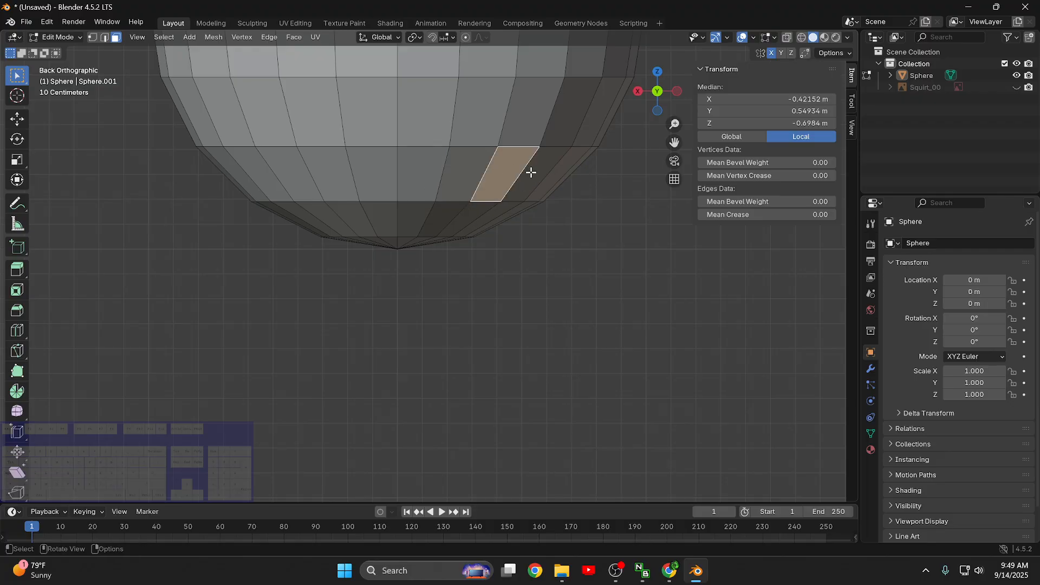
left_click(531, 170)
left_click(473, 170, "shift")
left_click(516, 172, "shift")
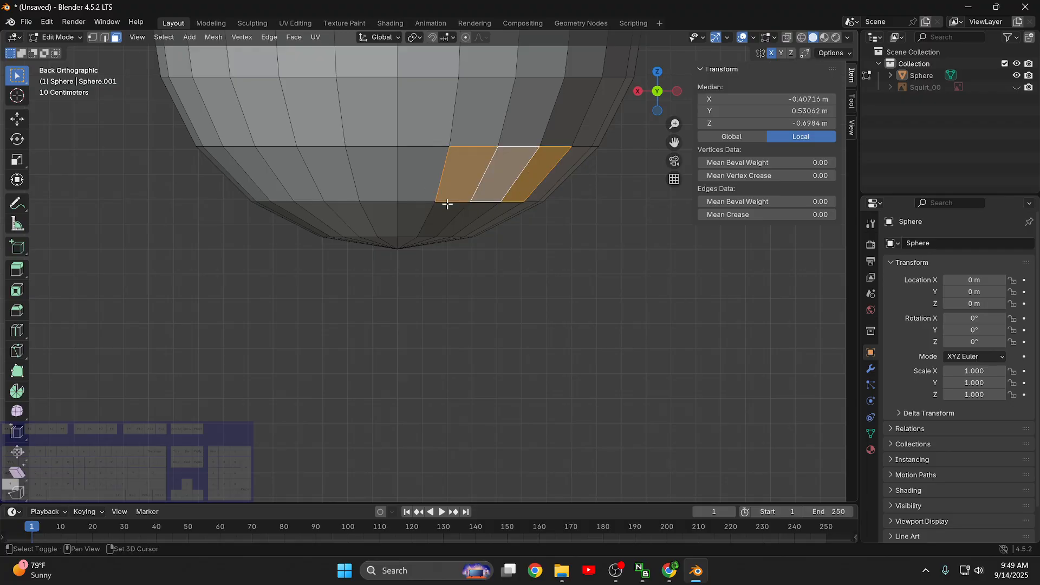
left_click(312, 171, "shift")
left_click(258, 173, "shift")
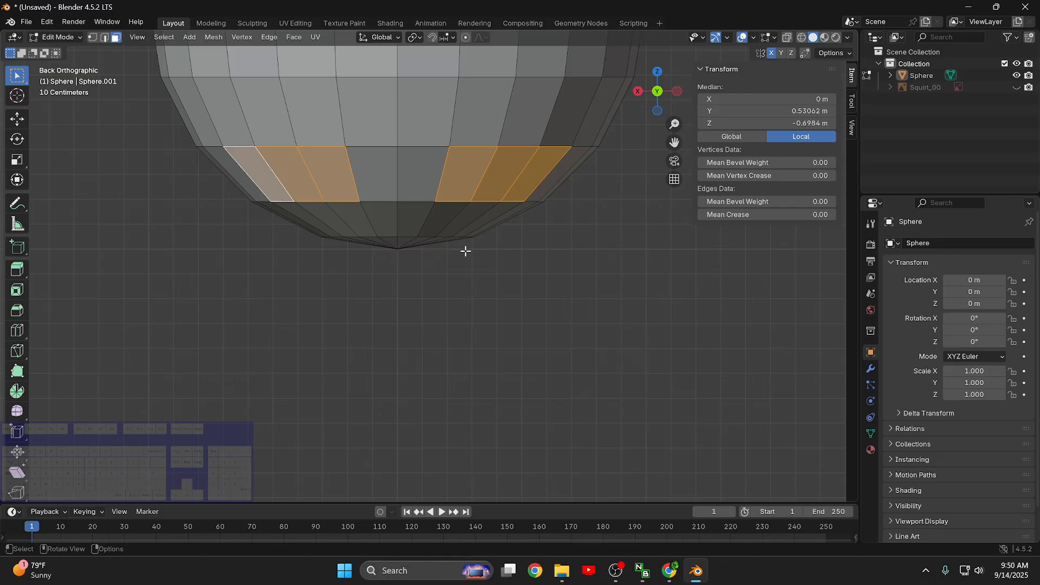
- Extrude the six selected lower faces about 1.65 m downward along global Z to form two legs
scroll(466, 251, "down", 4)
key("e")
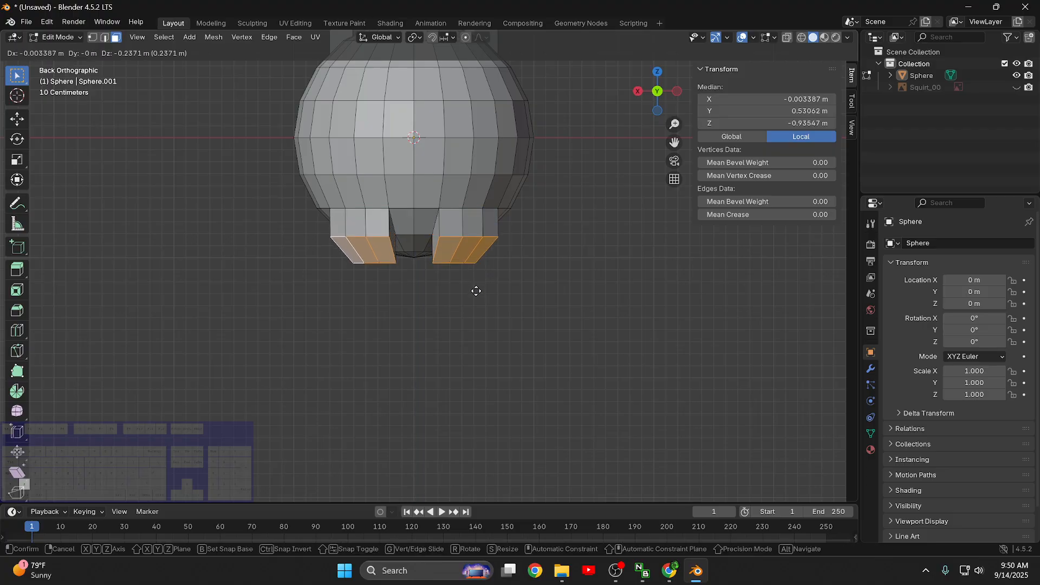
key("z")
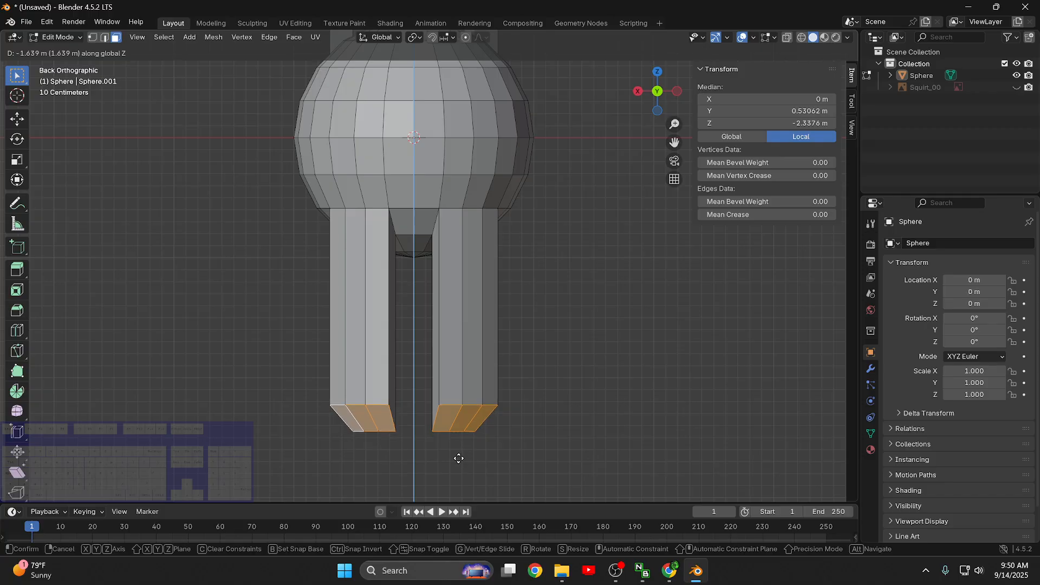
left_click(467, 459)
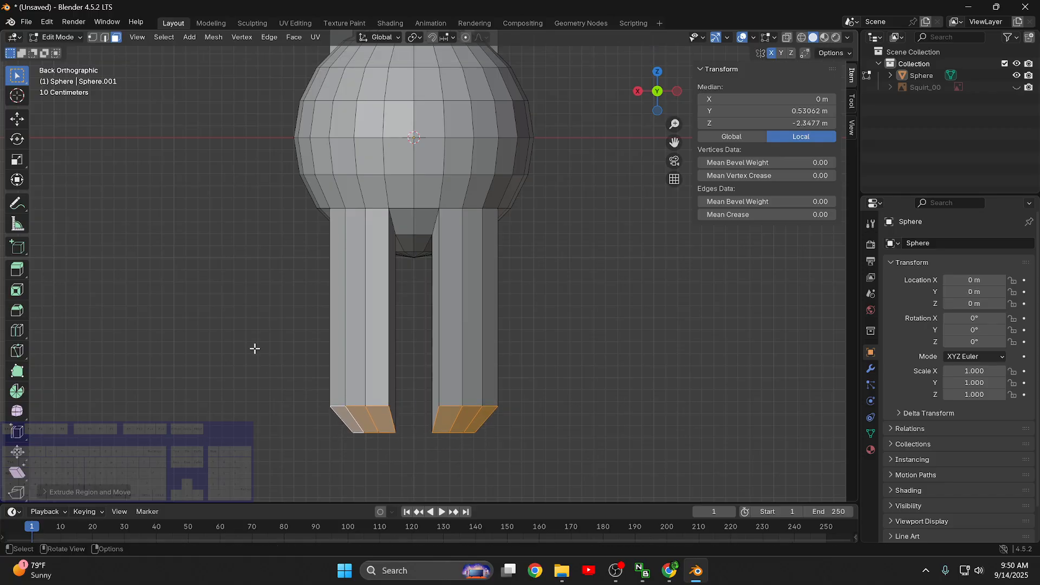
- Make the Squirt_00 reference image visible again behind the model
middle_click_drag(255, 348, 306, 304)
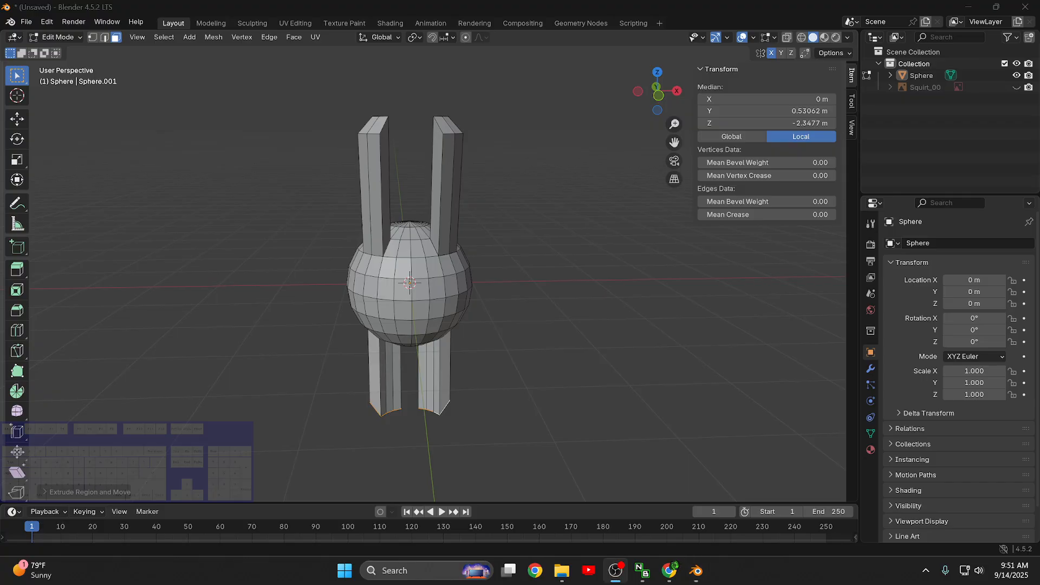
middle_click_drag(397, 357, 386, 382)
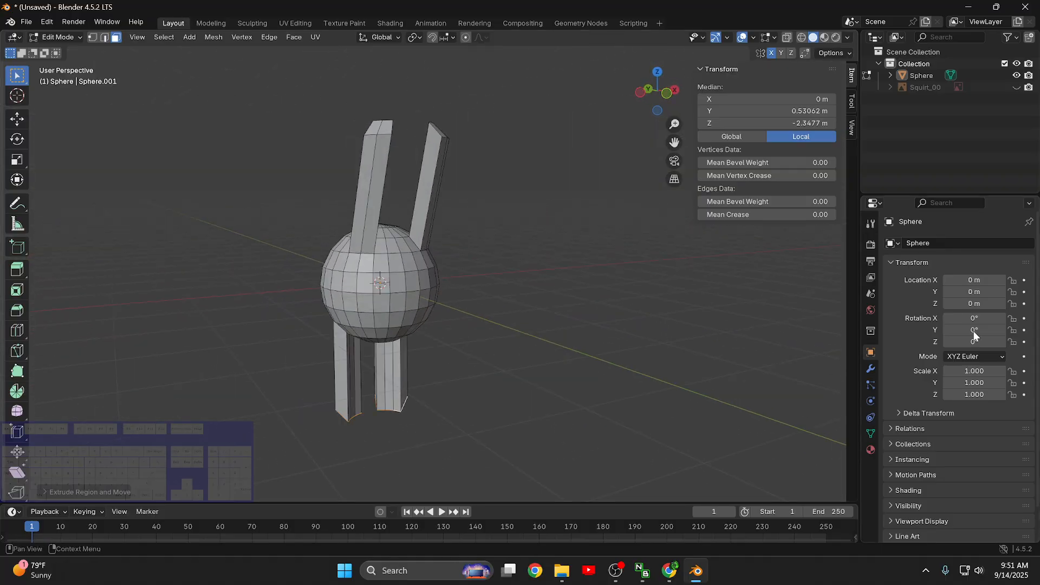
left_click(1016, 87)
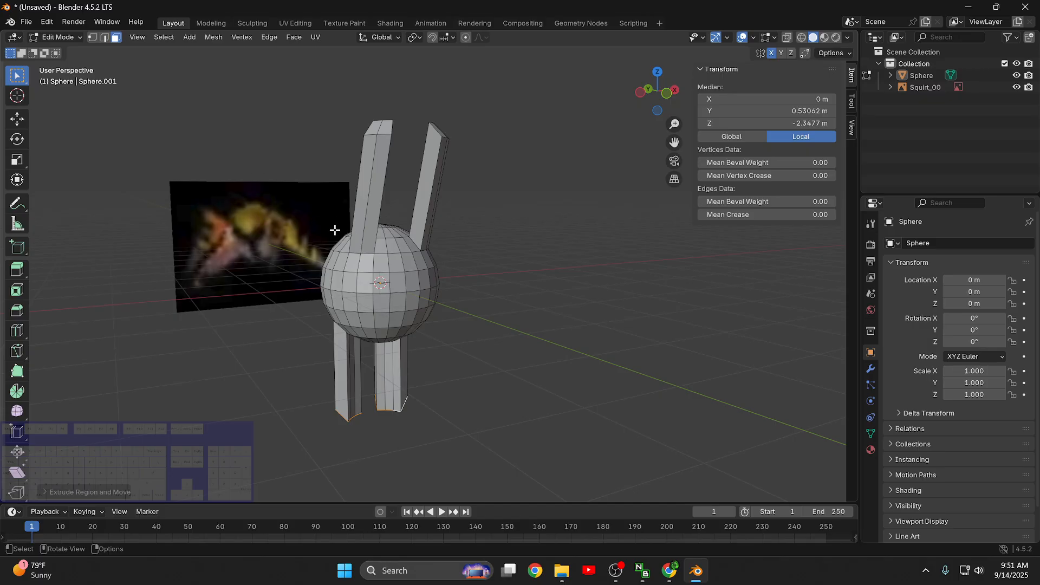
middle_click_drag(379, 174, 639, 267)
scroll(473, 205, "up", 4)
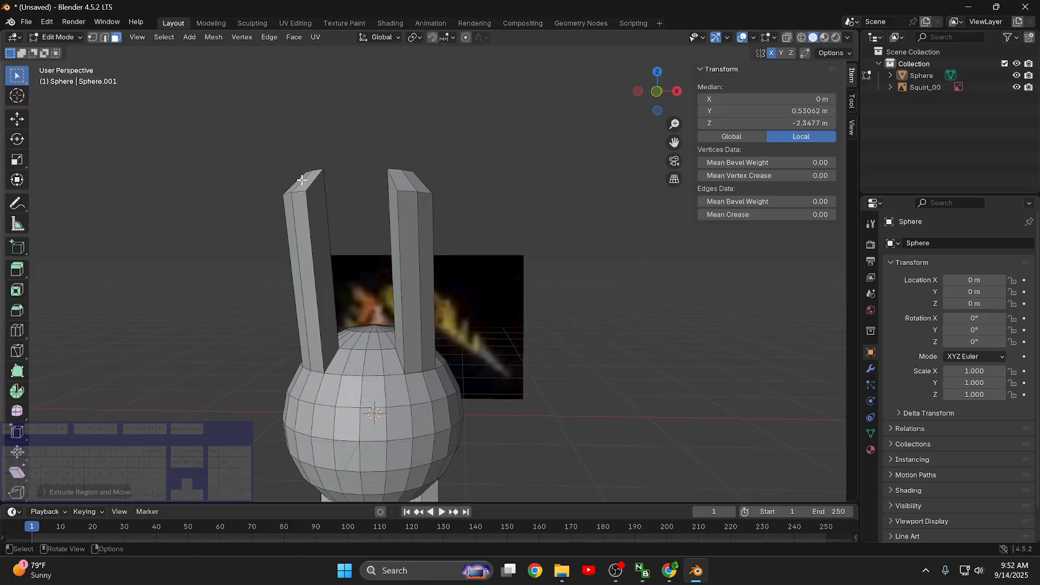
- In vertex select mode and front view, select the tip vertices of the +X upper limb and try moving them outward
left_click(93, 37)
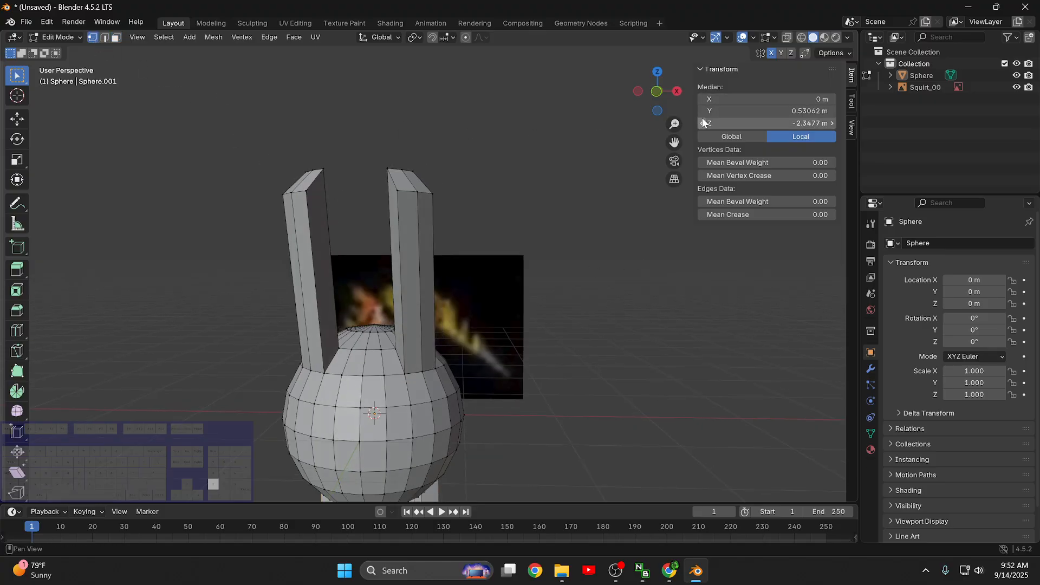
left_click(568, 285)
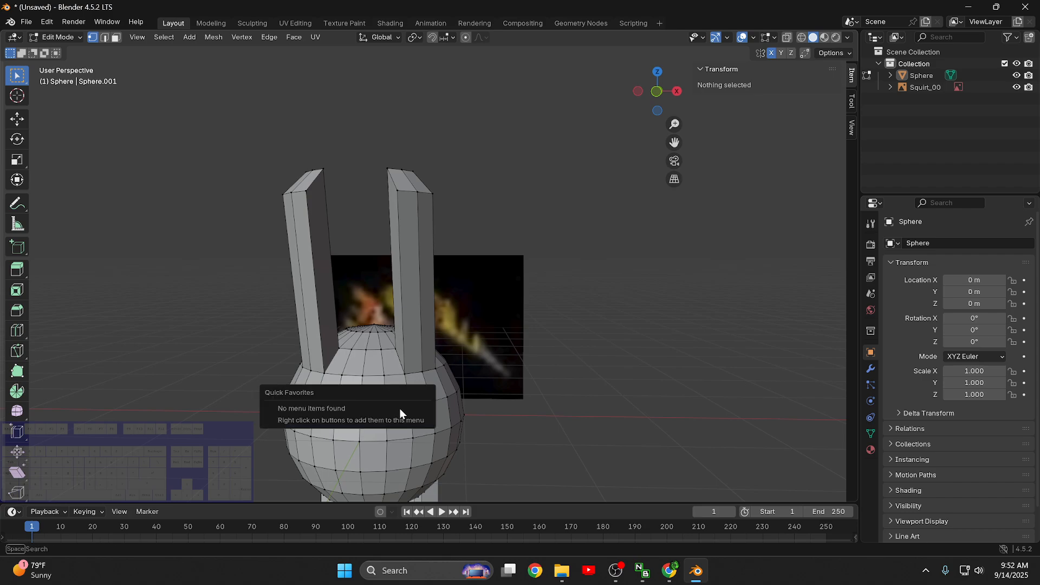
key("KP_1")
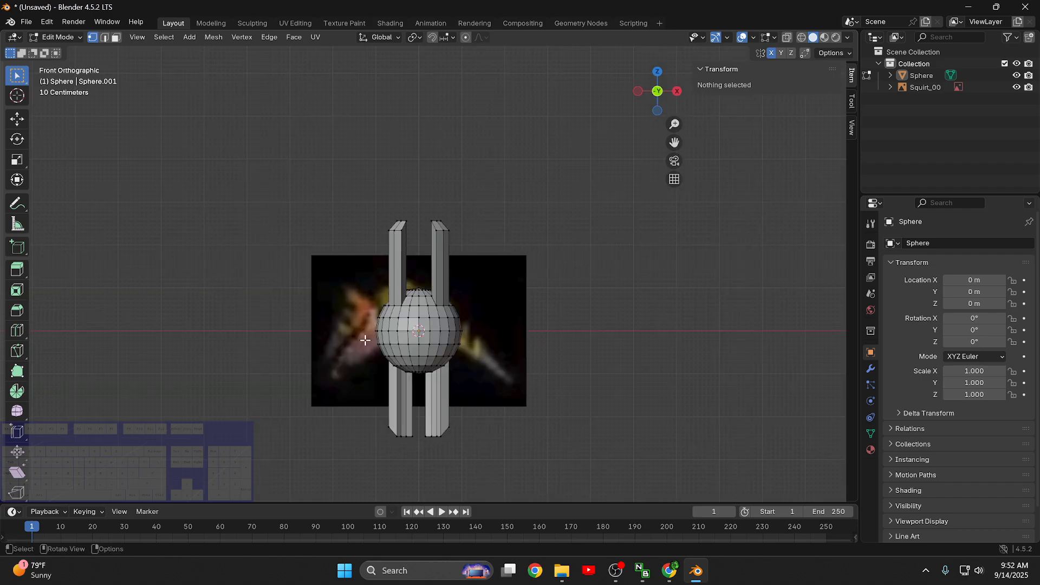
scroll(379, 325, "up", 7)
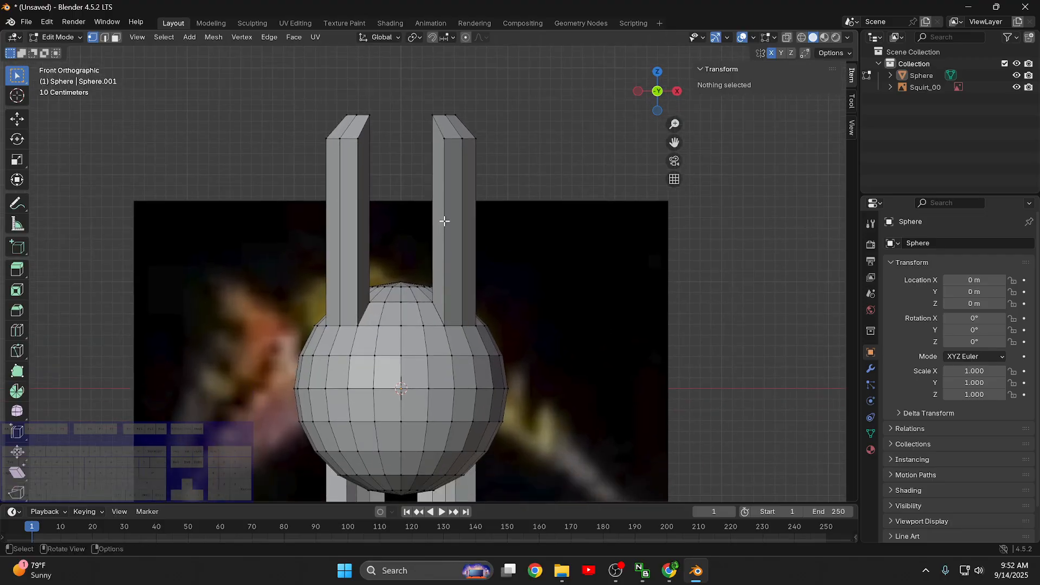
left_click_drag(502, 163, 435, 106)
key("g")
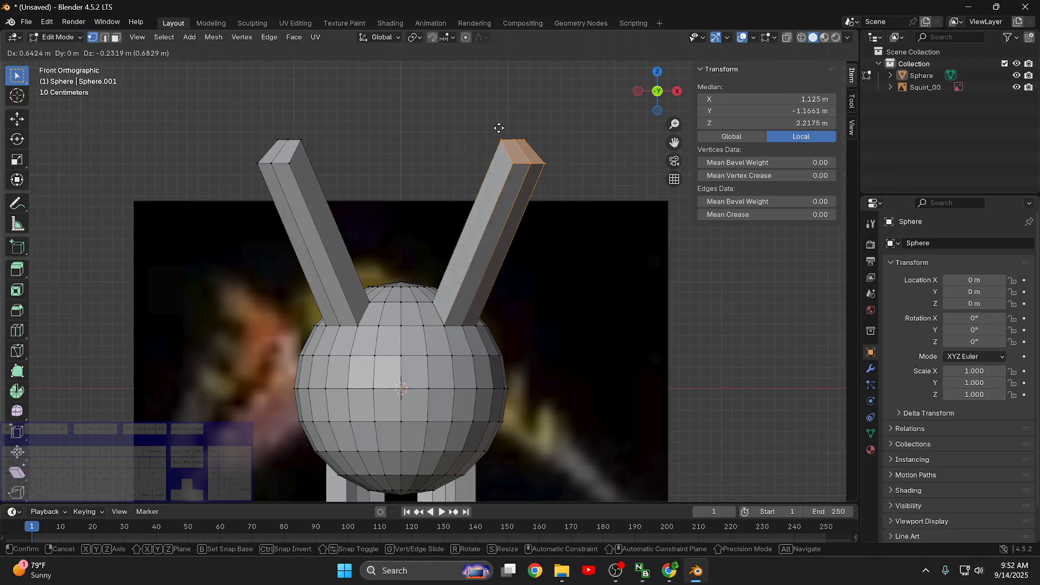
key("Escape")
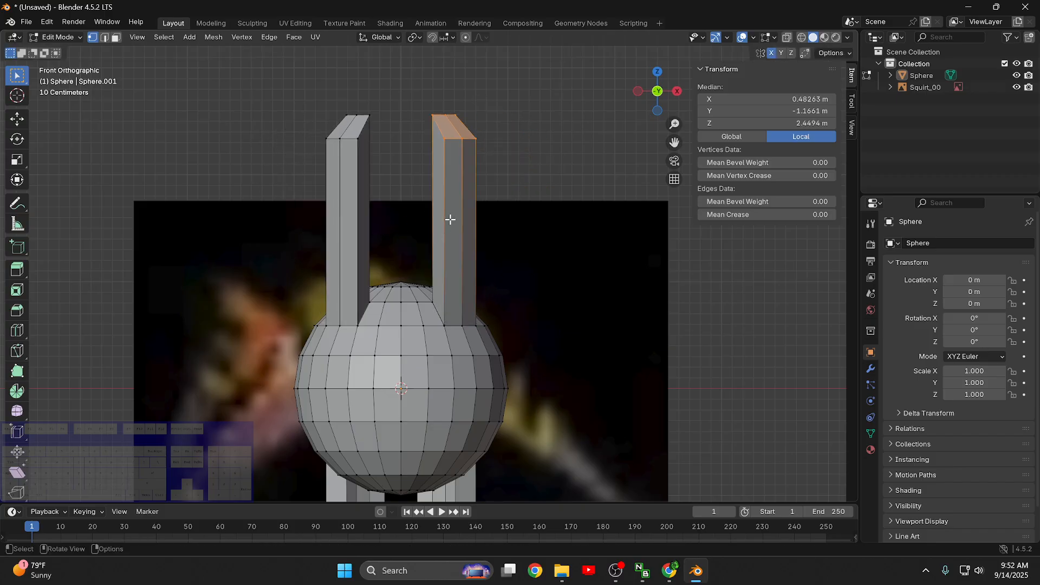
key("ctrl+r")
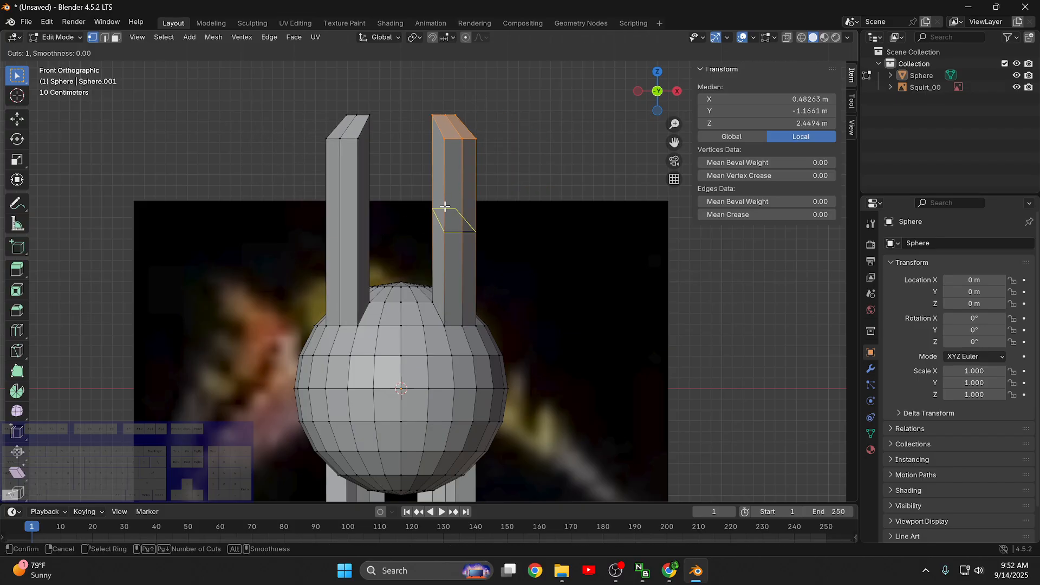
scroll(448, 208, "up", 4)
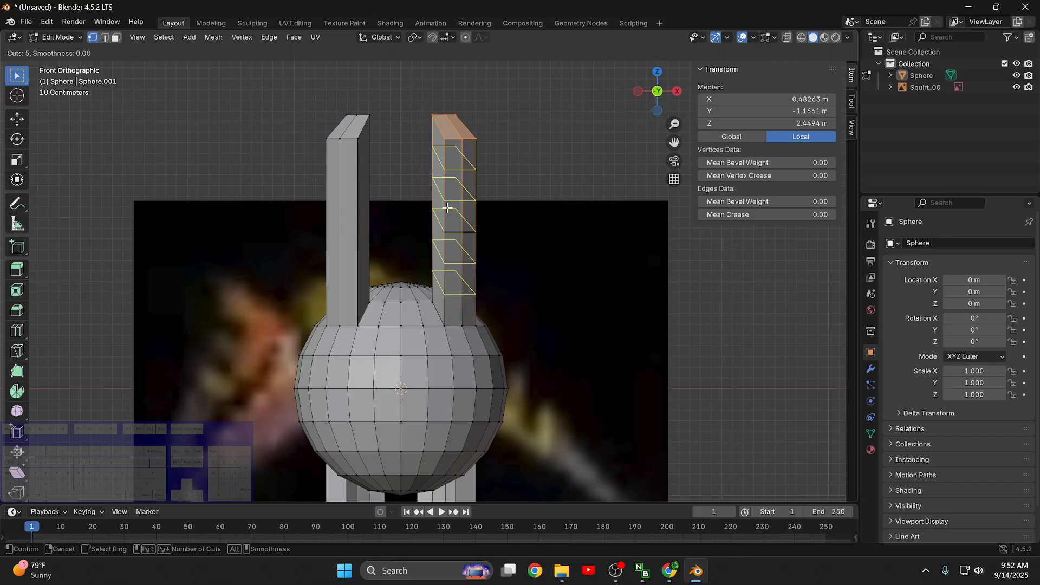
scroll(447, 207, "down", 4)
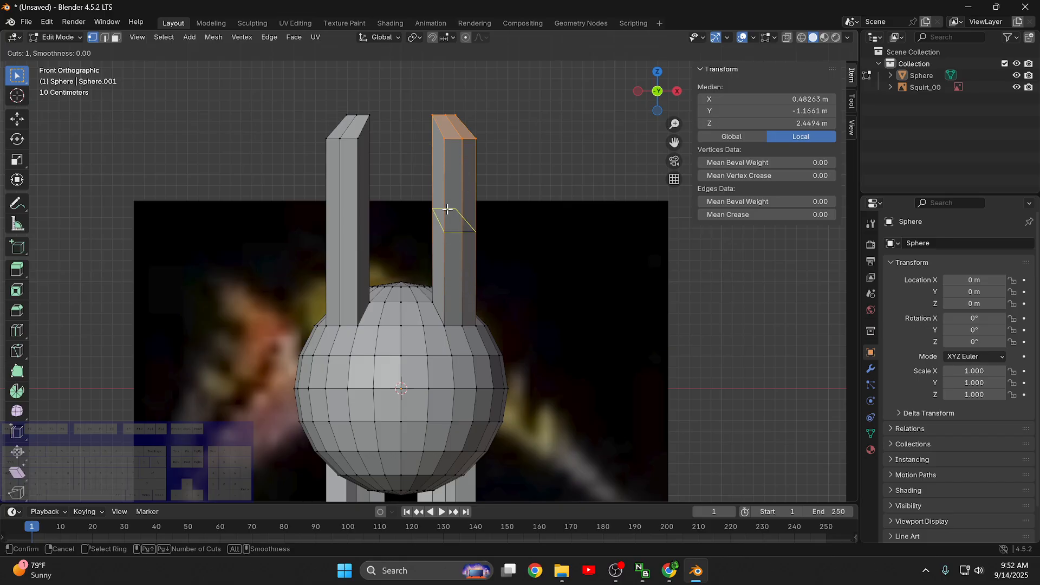
scroll(446, 210, "up", 4)
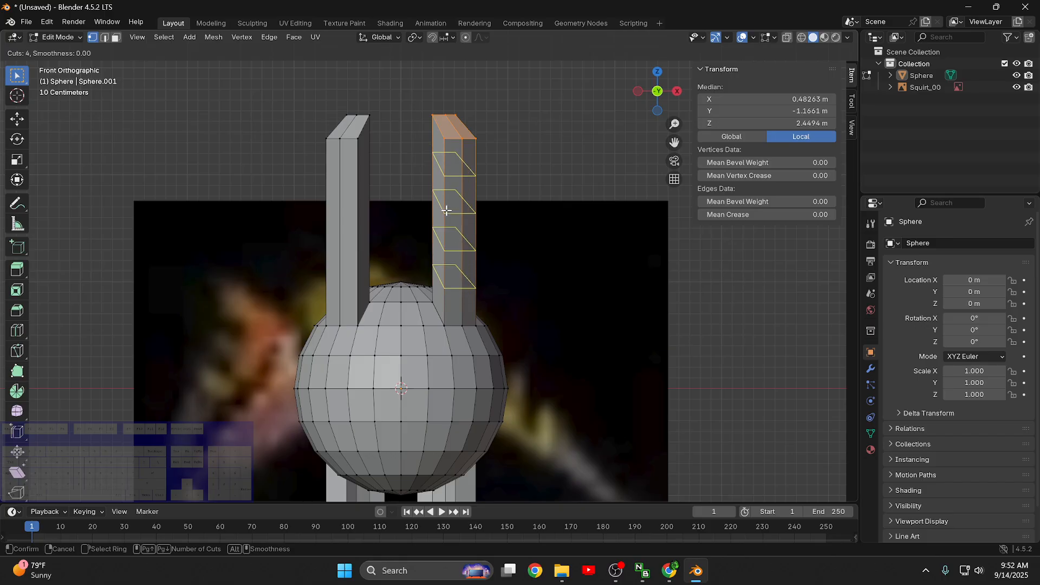
scroll(446, 210, "up", 1)
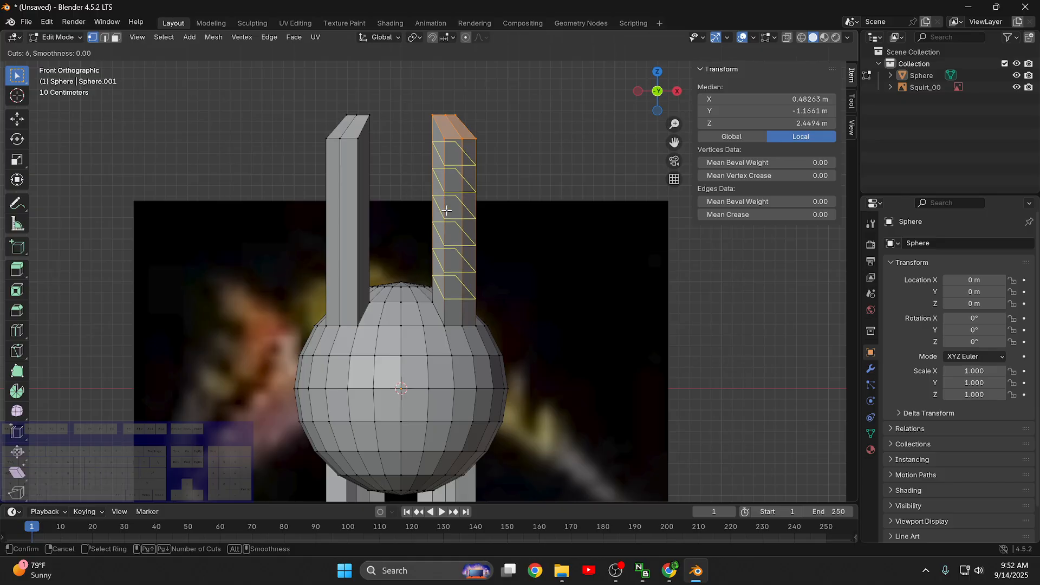
scroll(447, 210, "down", 1)
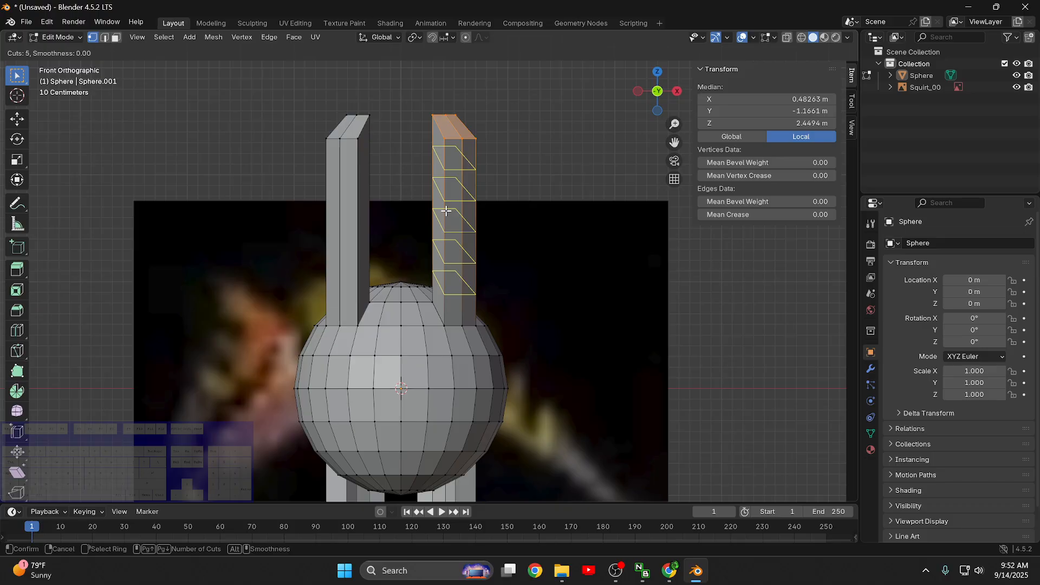
right_click(446, 211)
- Try five evenly spaced loop cuts along the +X upper limb and undo them
key("ctrl+r")
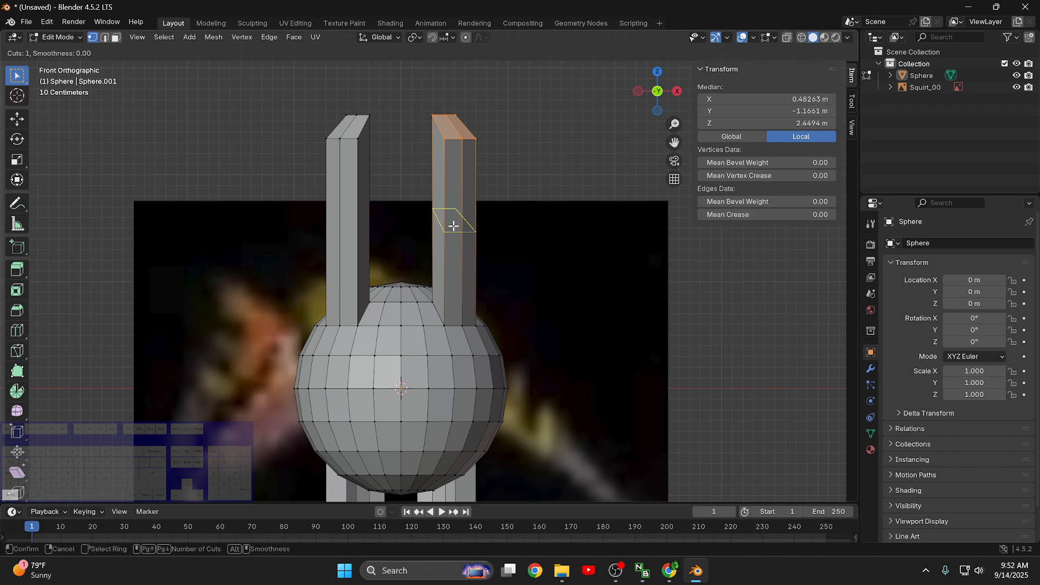
scroll(453, 226, "up", 1)
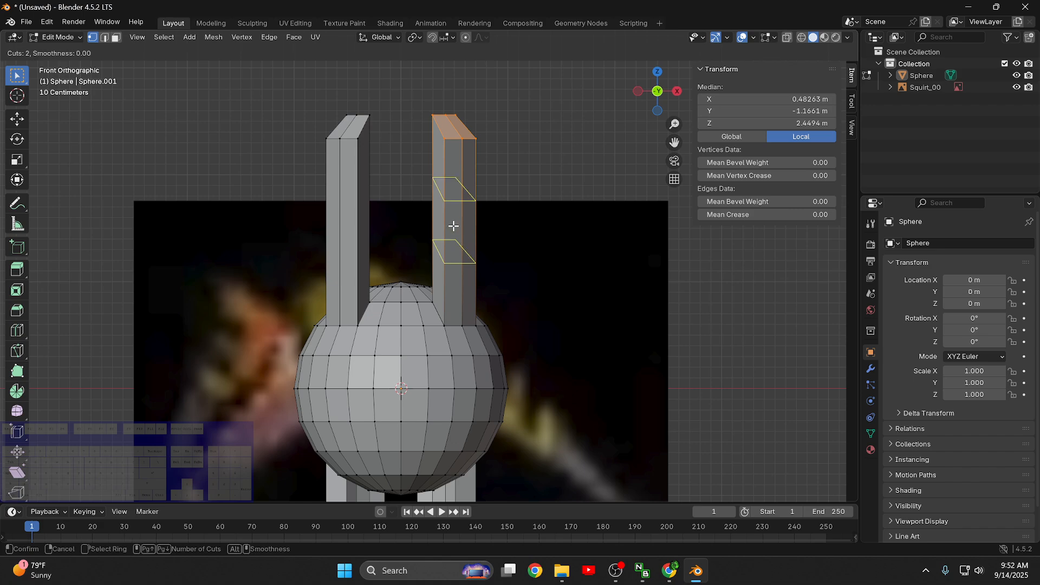
scroll(453, 225, "up", 3)
scroll(453, 226, "down", 4)
scroll(454, 226, "up", 4)
left_click(453, 226)
right_click(455, 225)
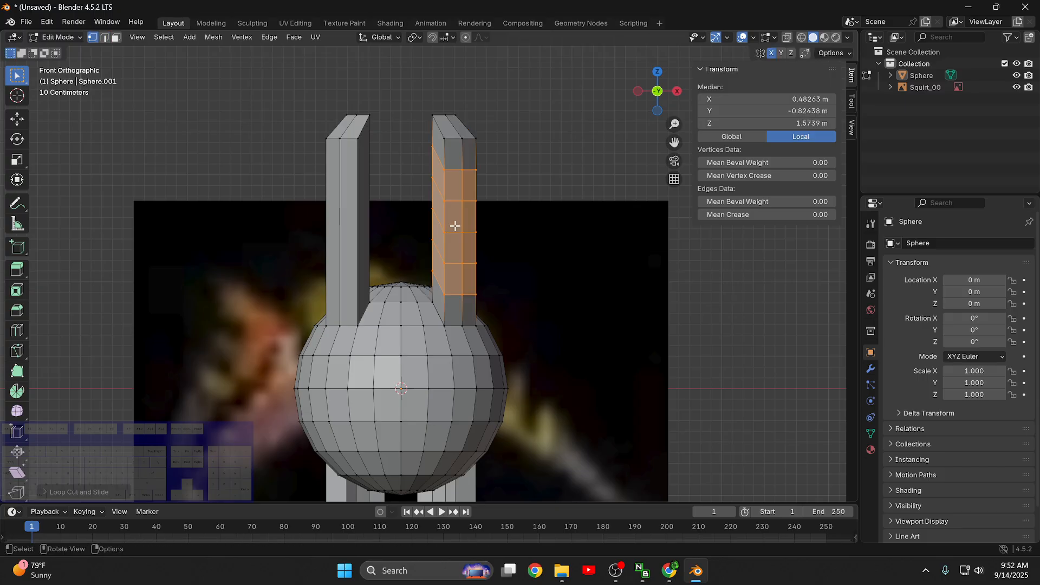
left_click(584, 159)
key("ctrl+z")
key("ctrl+z")
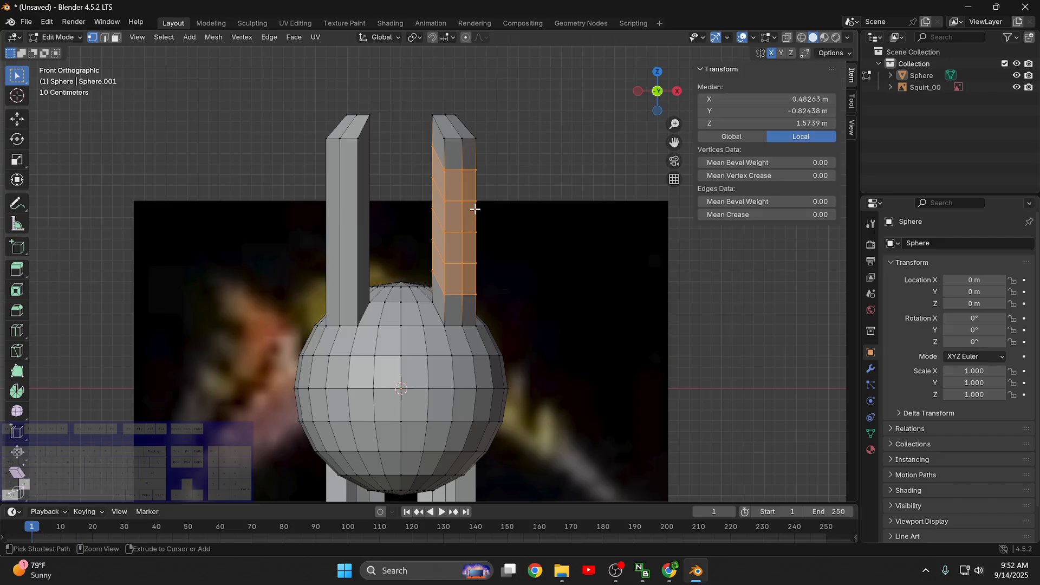
- Try sliding a set of five loop cuts along the +X upper limb and undo the result
key("ctrl+r")
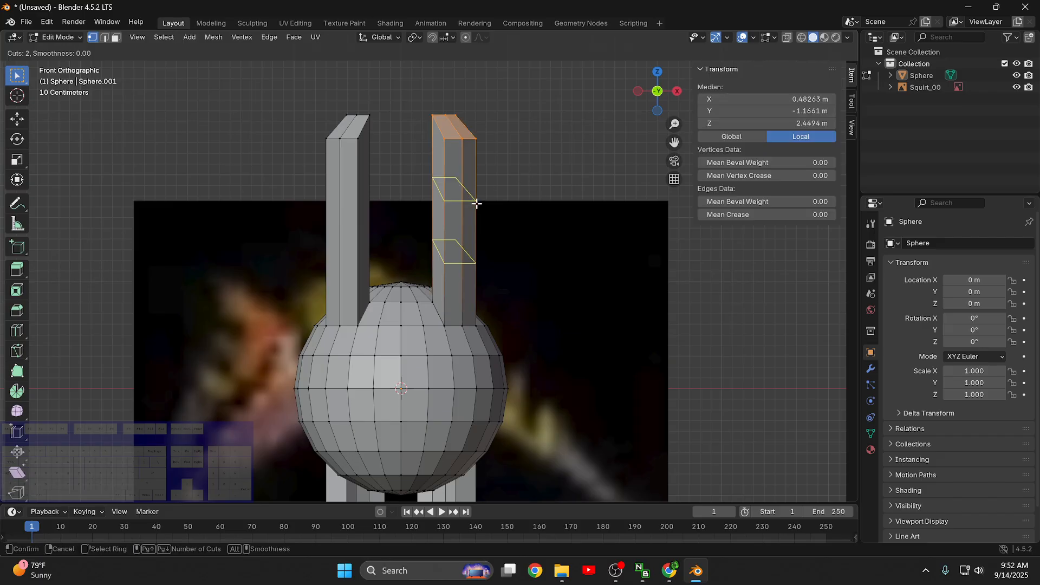
scroll(477, 205, "up", 4)
left_click(476, 204)
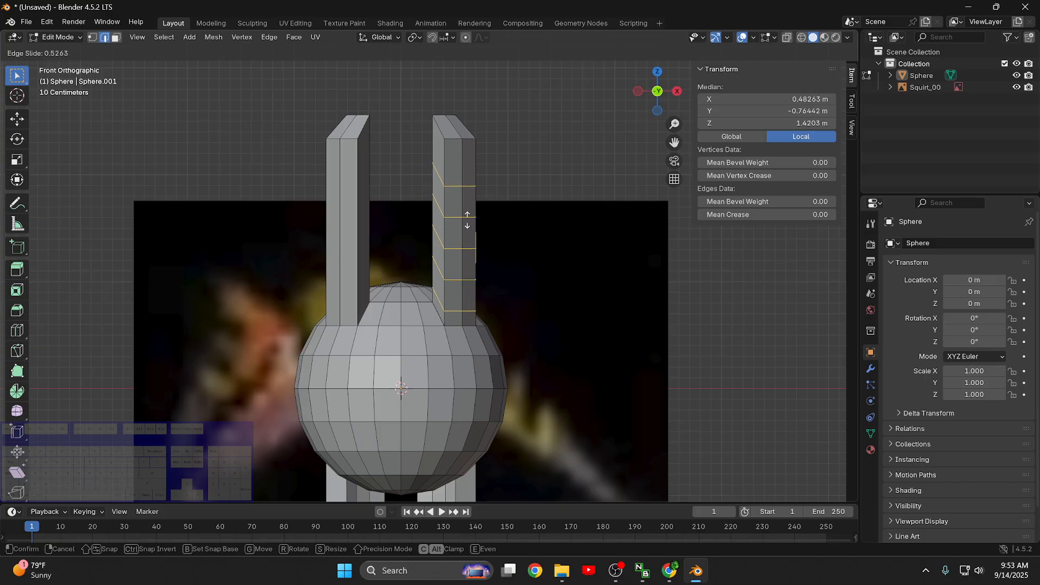
left_click(491, 203)
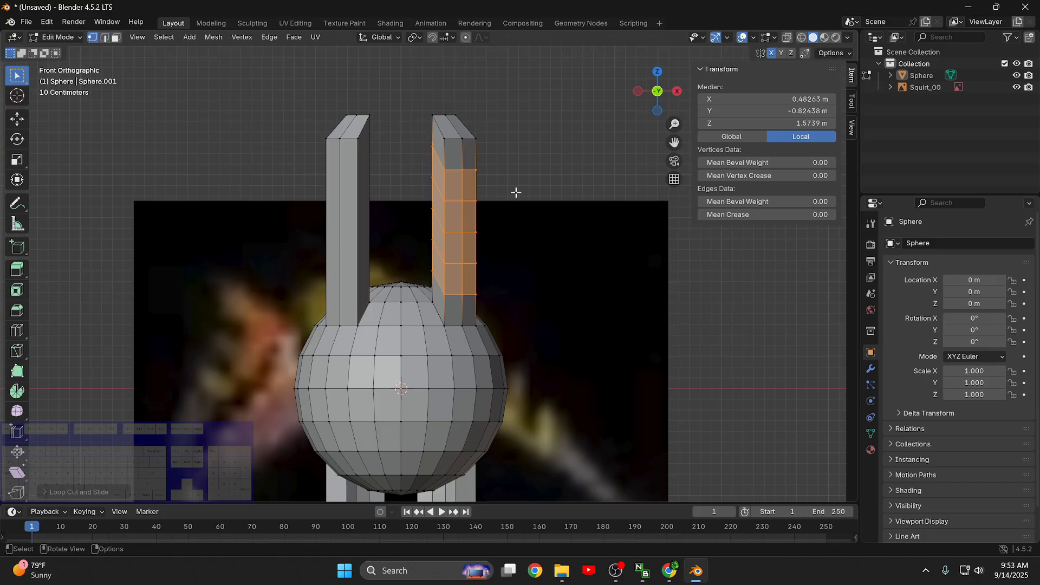
key("ctrl+z")
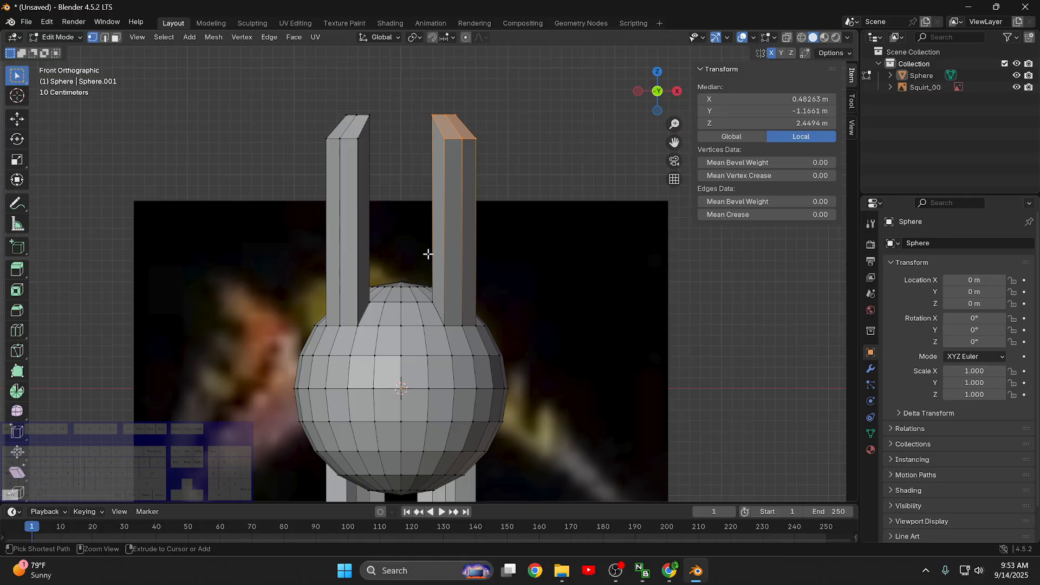
- Add five evenly spaced loop cuts, without sliding them, along the +X upper limb
key("ctrl+r")
scroll(427, 254, "up", 4)
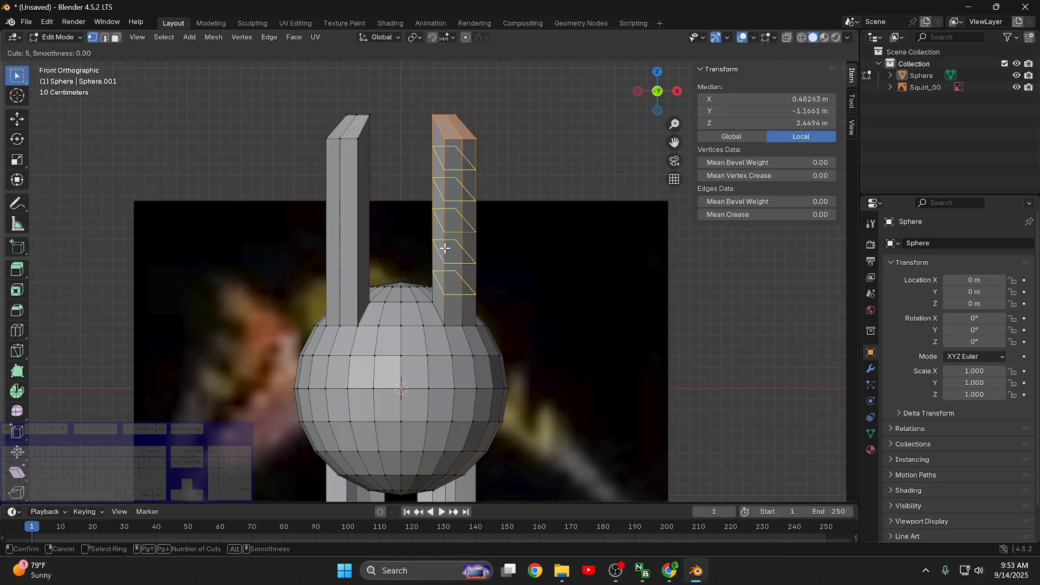
left_click(445, 248)
right_click(445, 248)
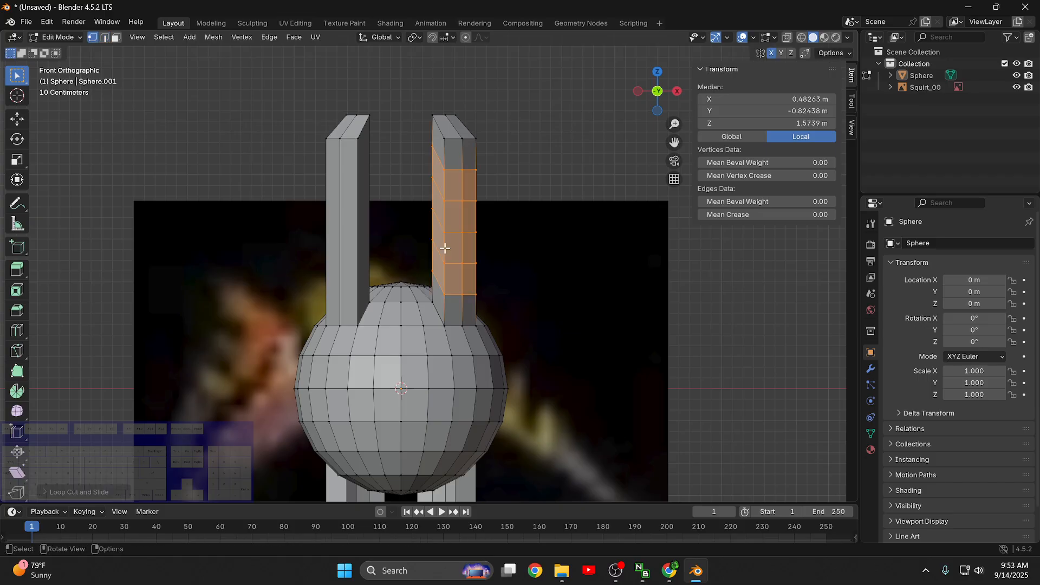
left_click(557, 168)
mouse_move(409, 231)
middle_mouse_down()
mouse_move(429, 225)
mouse_move(407, 232)
mouse_move(412, 214)
middle_mouse_up()
key("KP_1")
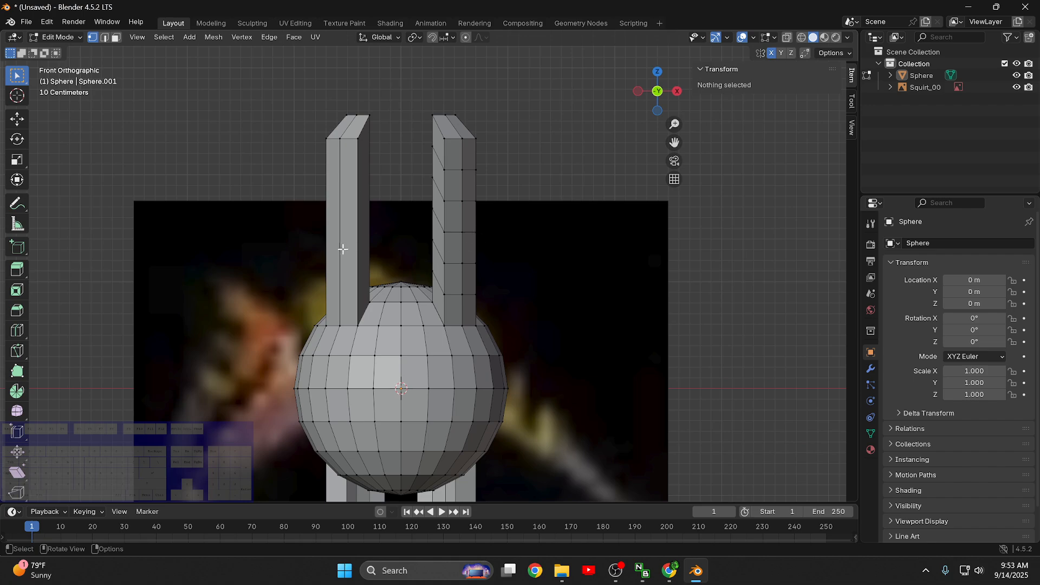
- Select the middle edge loop of the +X upper limb and try moving it to test the X mirror
left_click(458, 233, "alt")
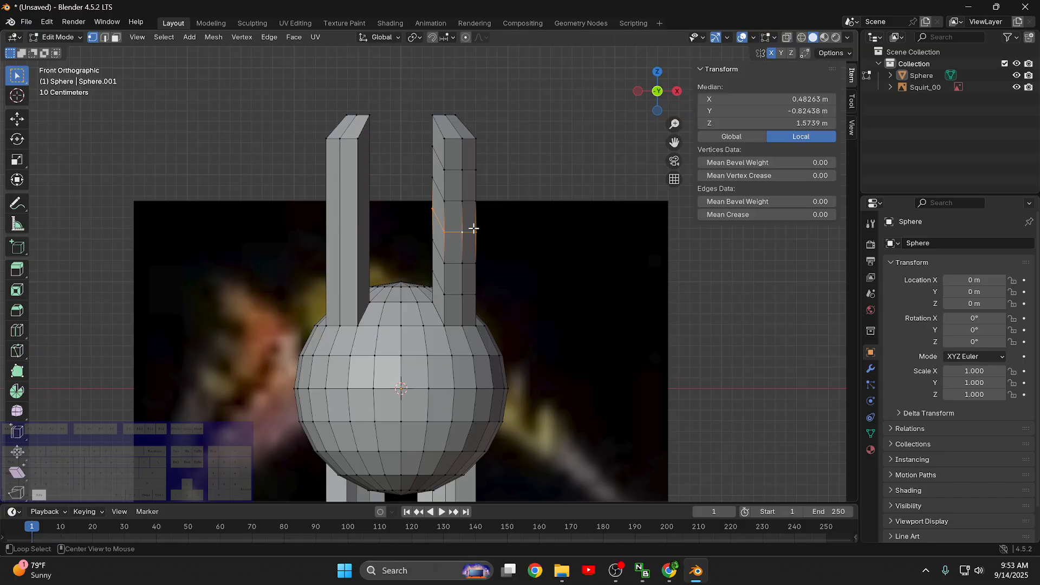
left_click(679, 339)
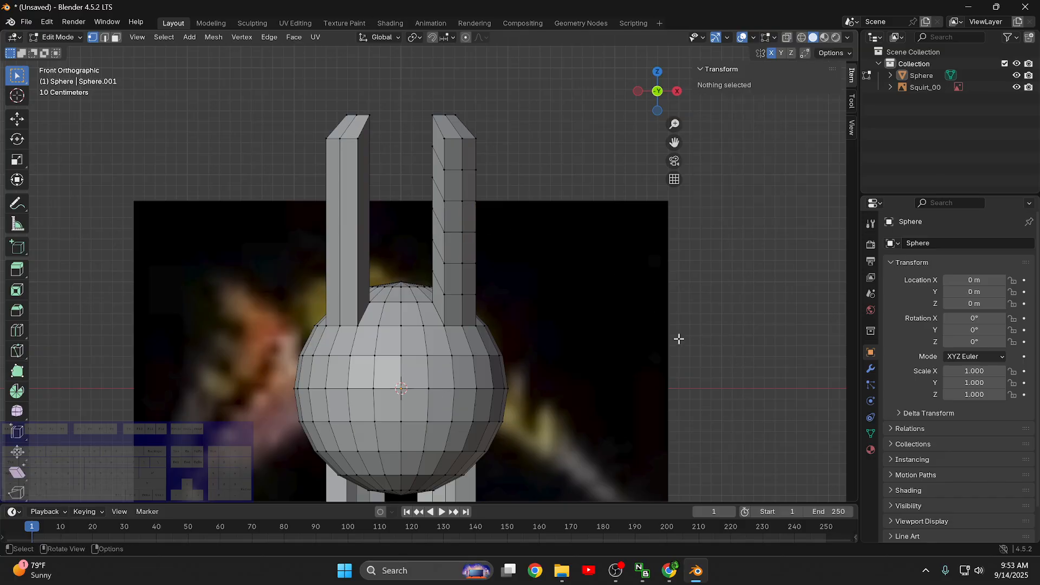
left_click(452, 233, "alt")
key("g")
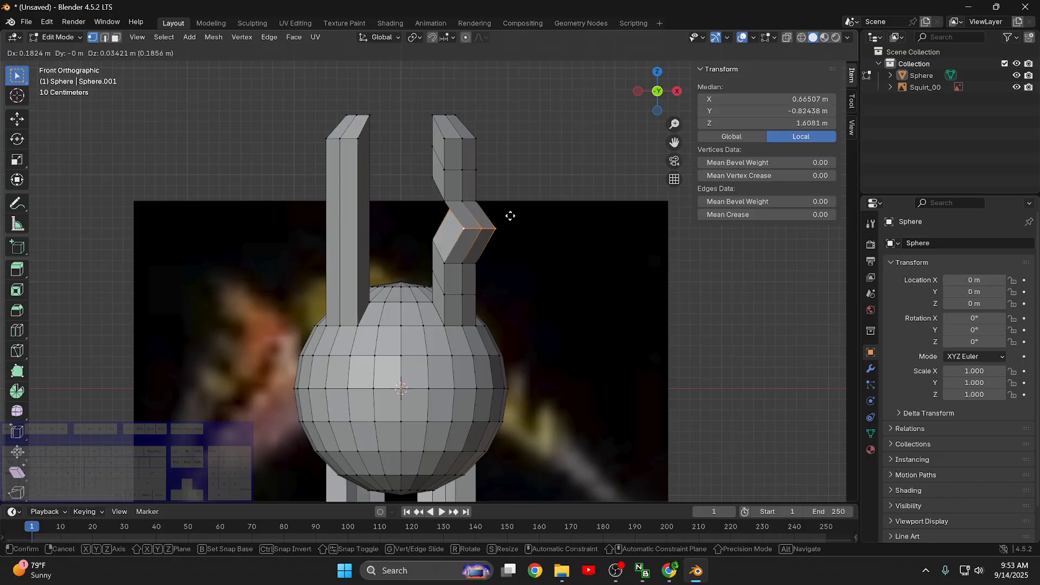
right_click(509, 223)
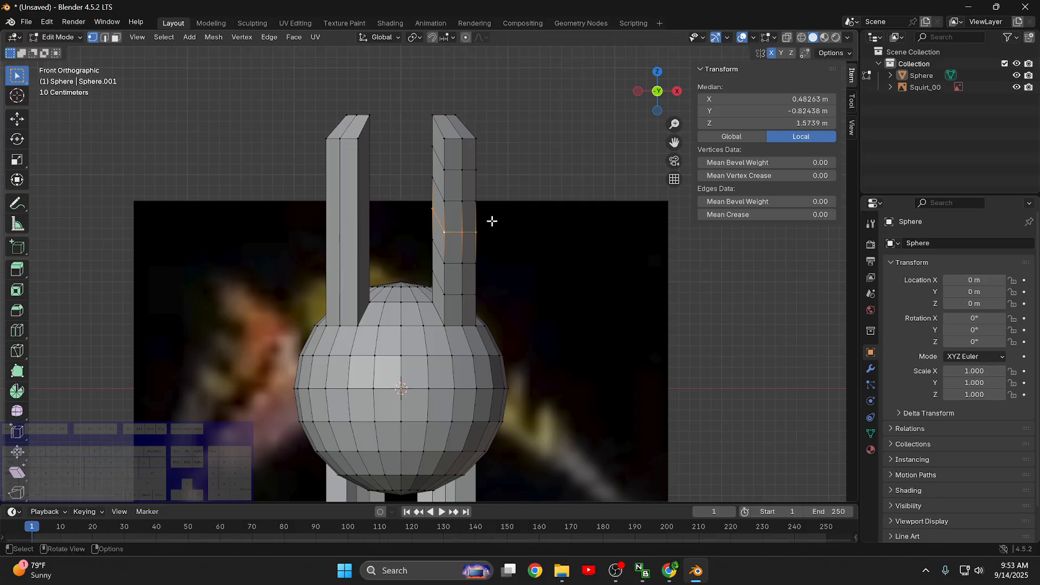
key("g")
key("g")
key("g")
right_click(474, 236)
key("g")
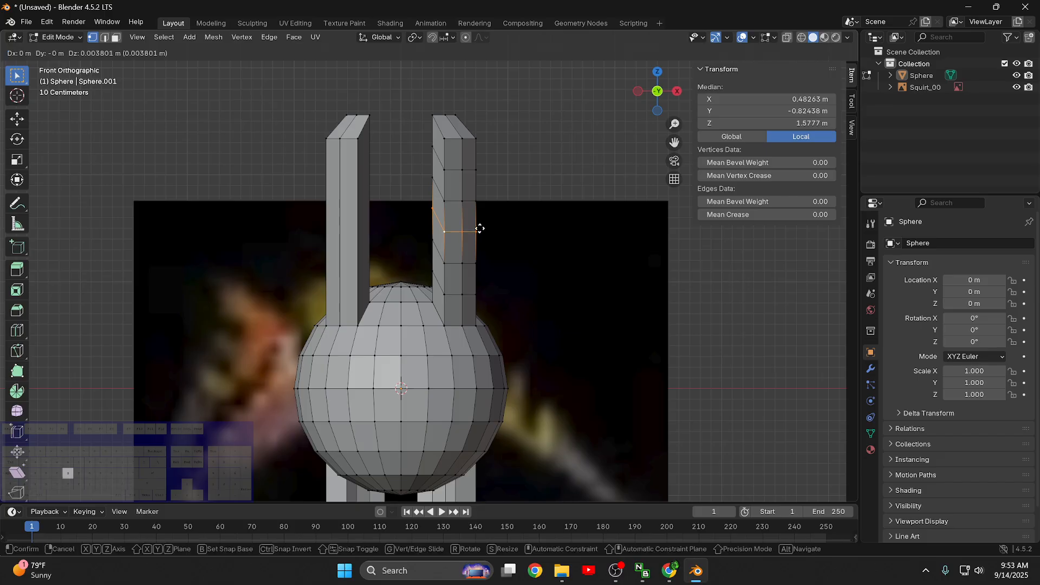
right_click(567, 236)
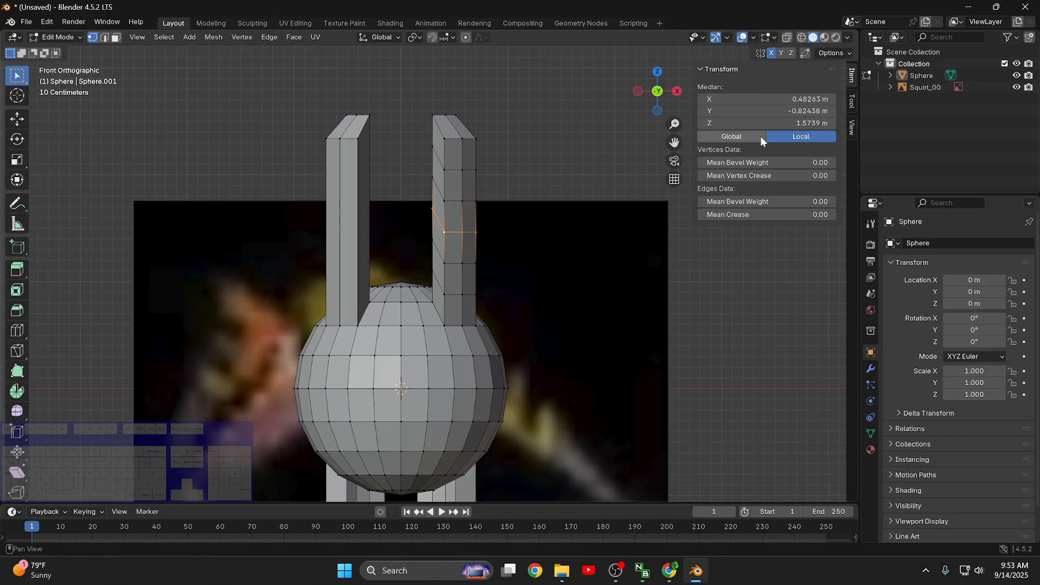
- Add five matching, evenly spaced loop cuts along the -X upper limb
key("ctrl+r")
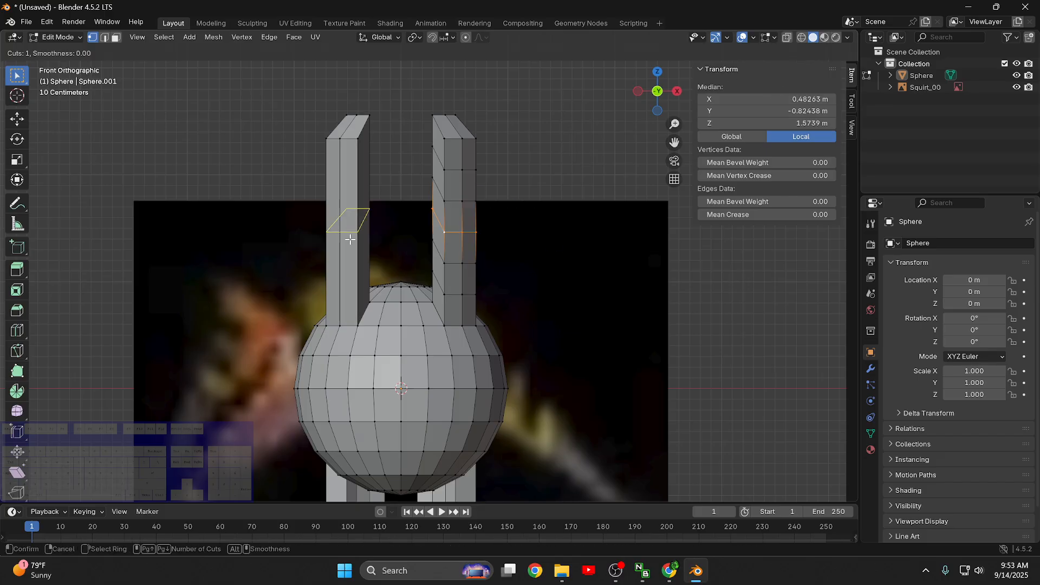
scroll(349, 238, "up", 2)
scroll(349, 239, "up", 2)
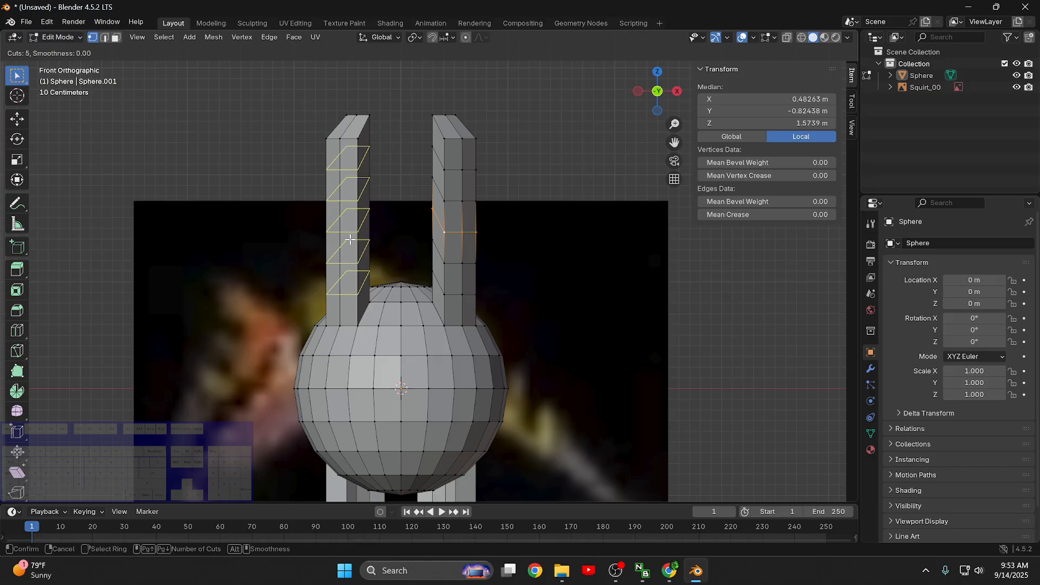
left_click(350, 238)
left_click(349, 239)
left_click(408, 172)
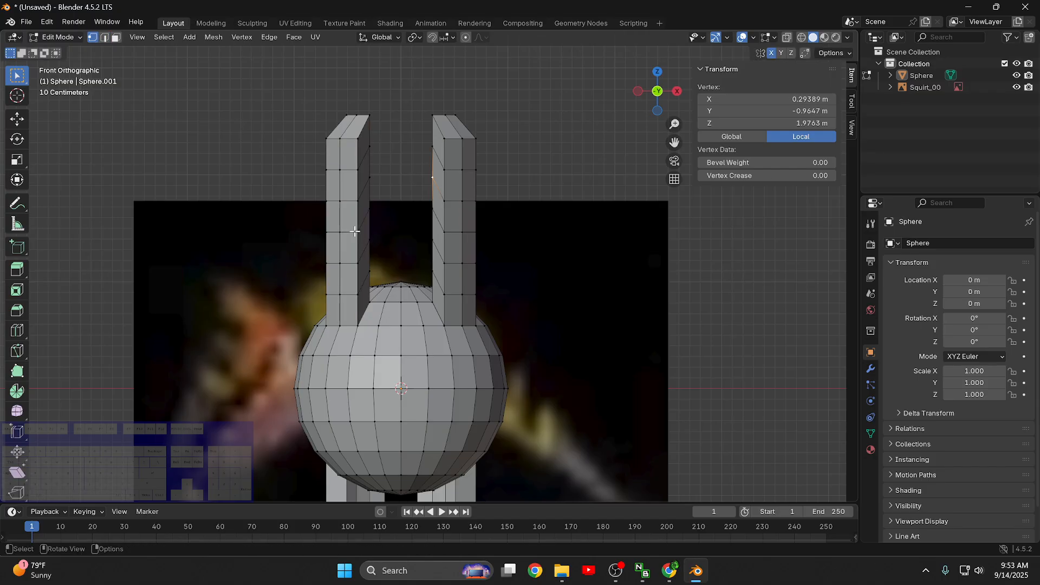
- Try moving the -X upper limb's middle edge loop with X mirror, and check the matching vertices on both limbs
left_click(355, 231, "alt")
key("g")
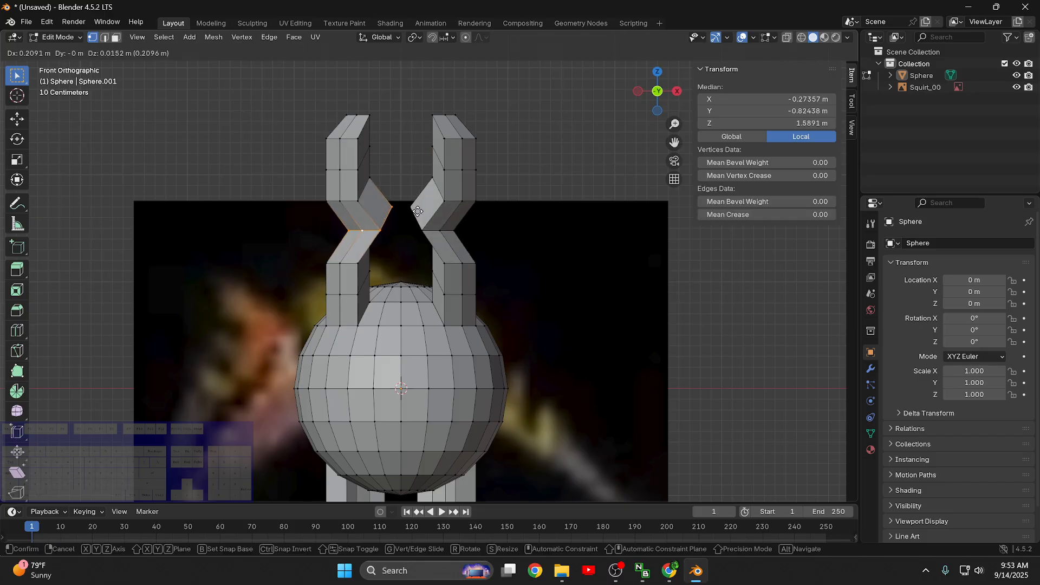
key("Escape")
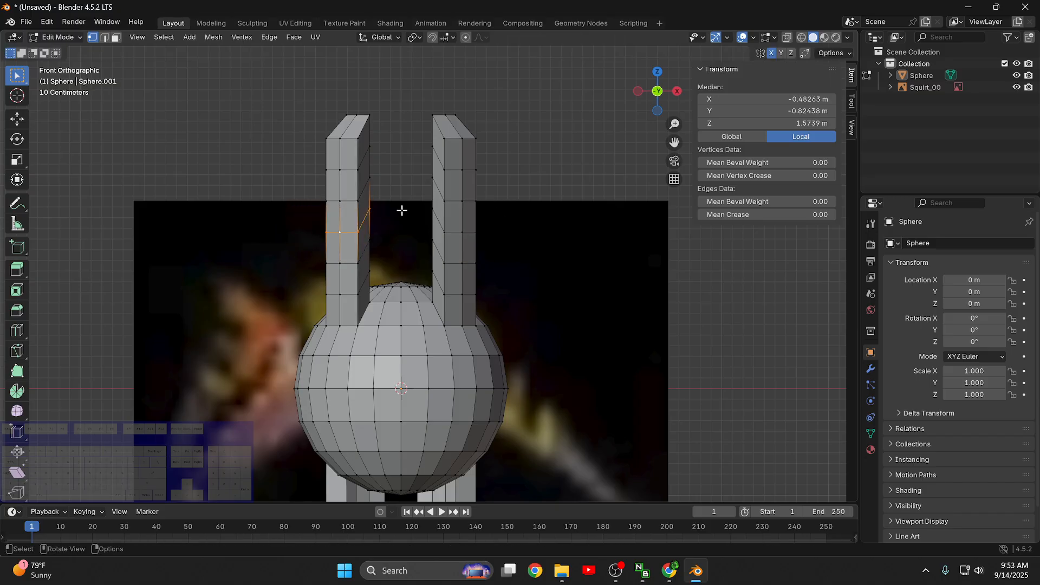
left_click(444, 231)
left_click(358, 231)
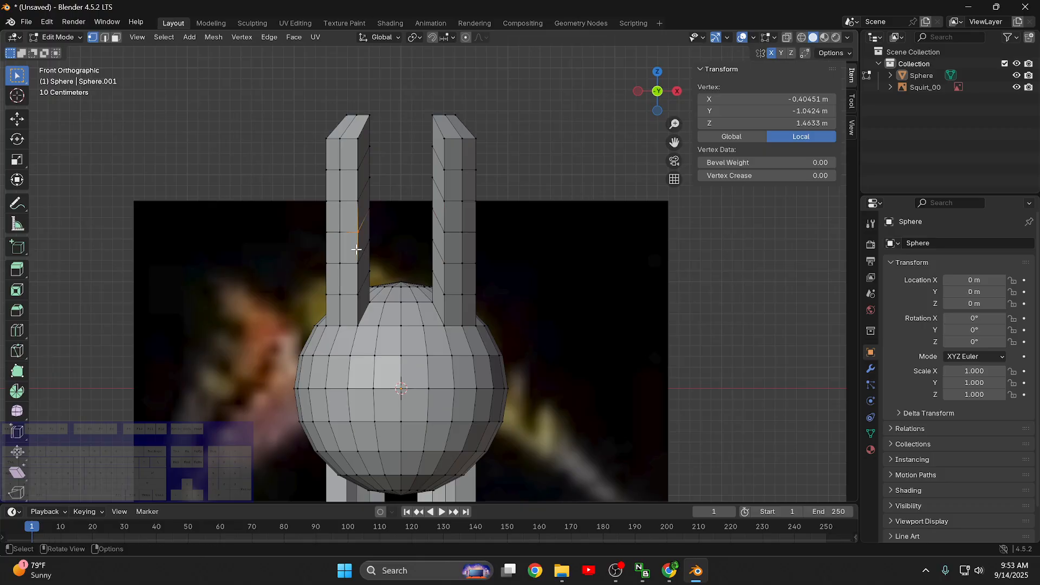
- Try sliding and freely moving the mid-height front vertex of the +X upper limb to test the X mirror
left_click(432, 227)
left_click(449, 237)
key("g")
key("g")
right_click(435, 224)
key("g")
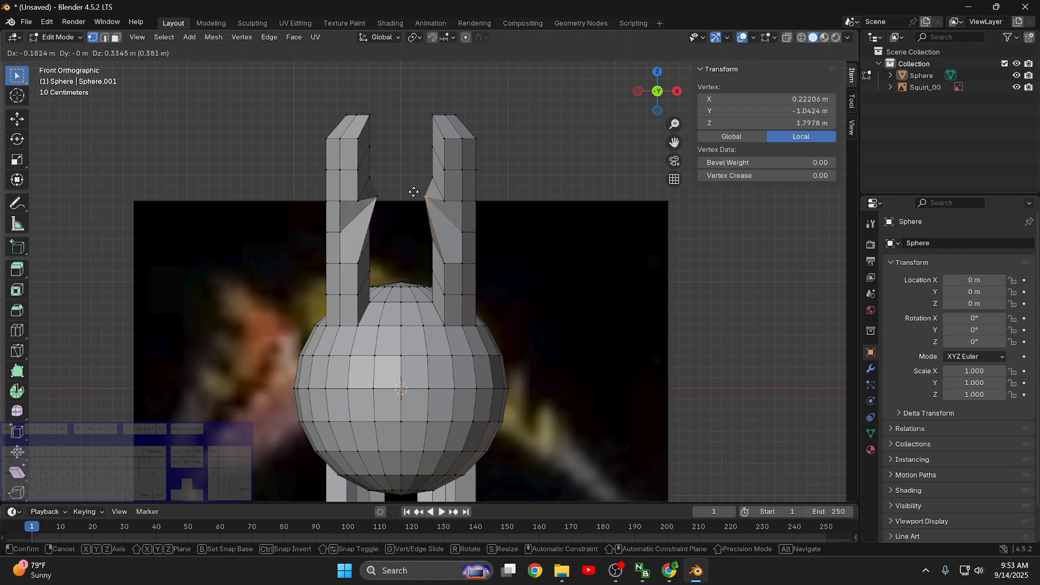
right_click(415, 234)
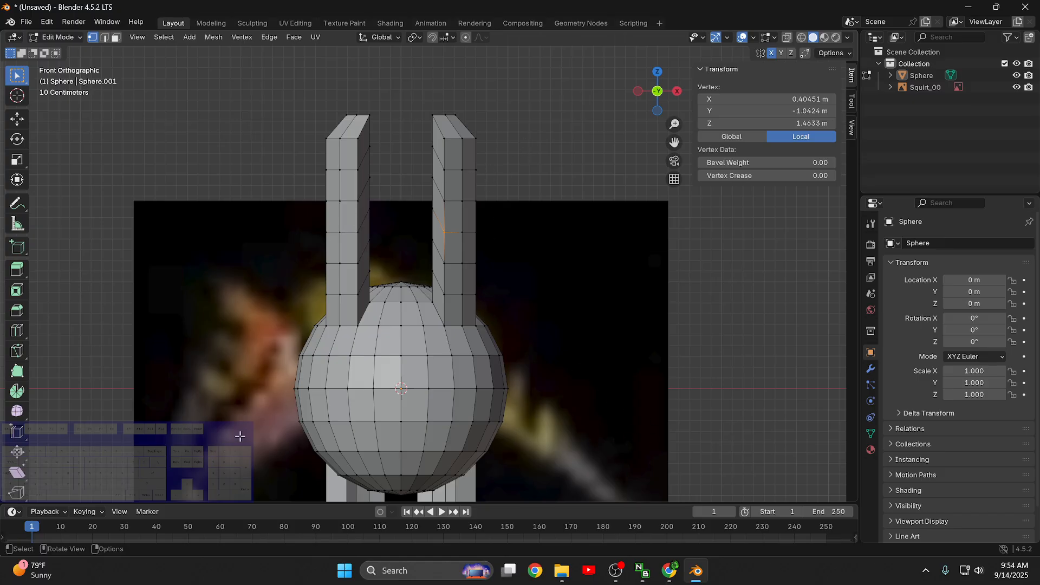
- Hide the Squirt_00 reference image in the viewport and frame the bases of the upper limbs
scroll(510, 289, "up", 8)
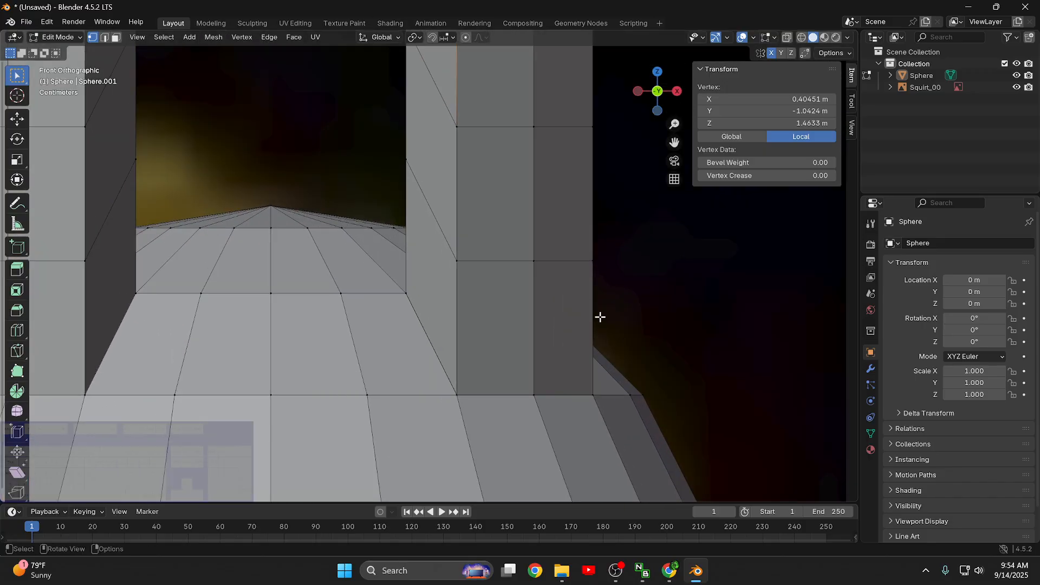
middle_click_drag(600, 316, 630, 297)
scroll(630, 297, "down", 8)
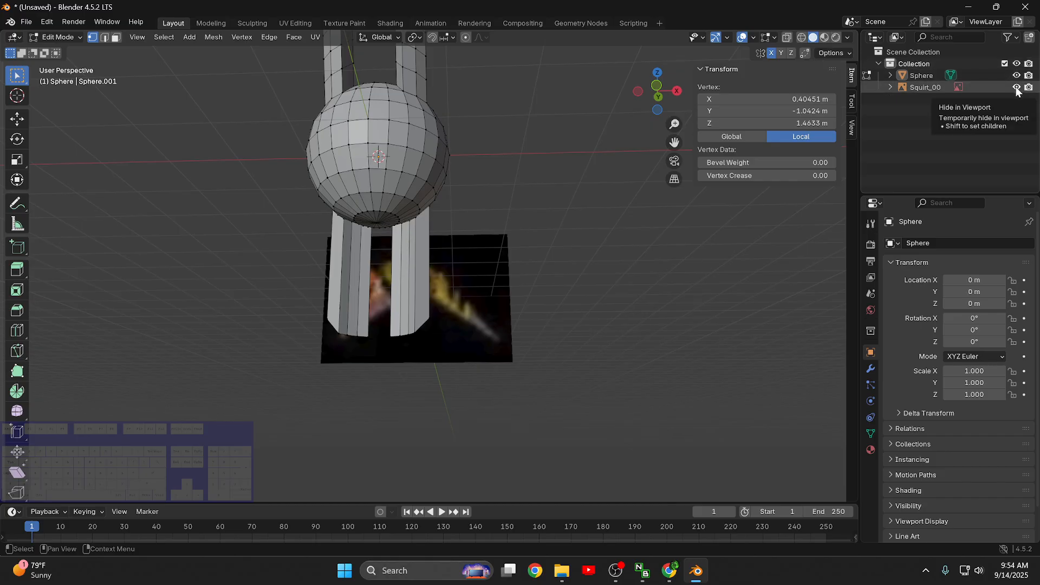
left_click(1016, 89)
middle_click_drag(606, 108, 532, 328)
scroll(517, 206, "up", 7)
middle_click_drag(577, 246, 469, 212)
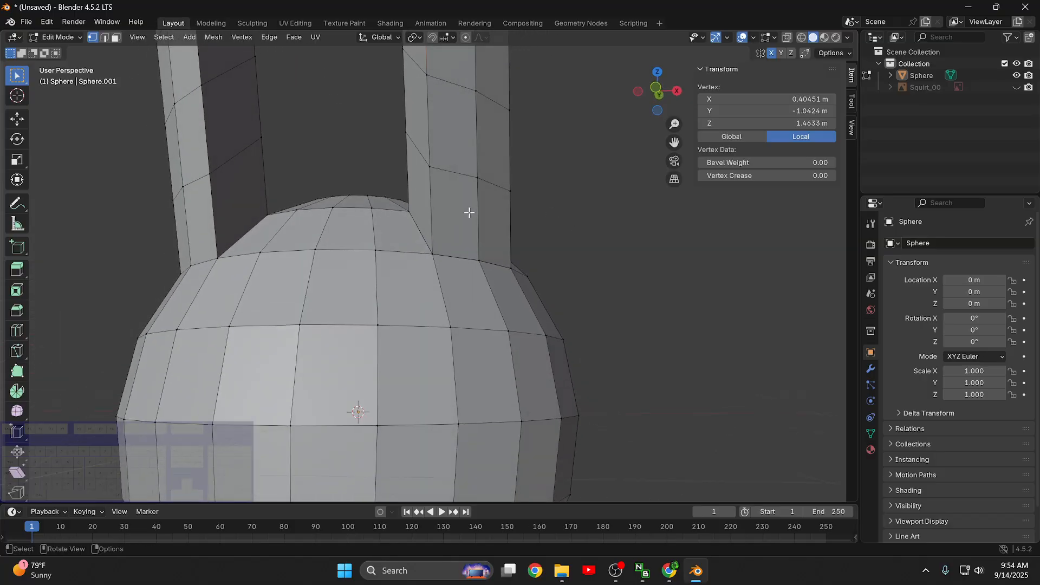
- Add one centred loop cut, without sliding it, in the lowest segment of each upper limb, +X side first
key("ctrl+r")
left_click(429, 203)
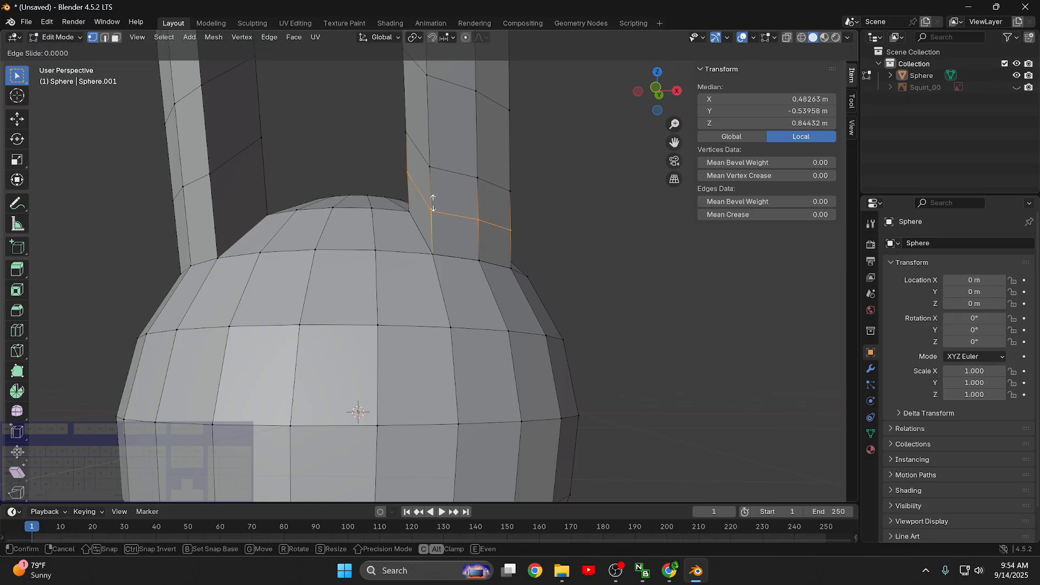
right_click(347, 206)
key("ctrl+r")
left_click(210, 210)
right_click(210, 210)
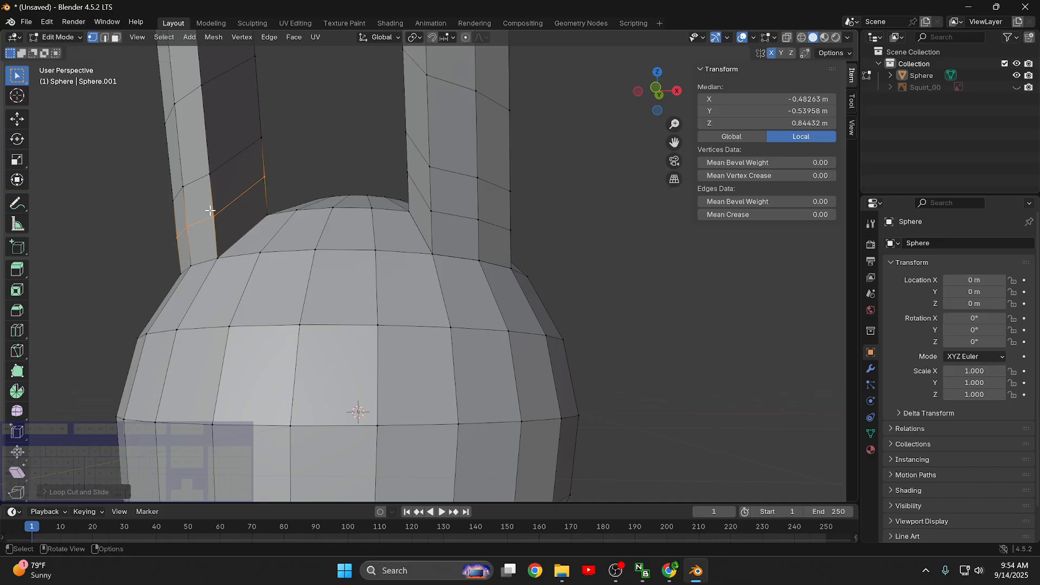
- Edge-slide the +X upper limb's lowest edge loop down beside the sphere, to a median Z of about 0.72 m
left_click(456, 215, "alt")
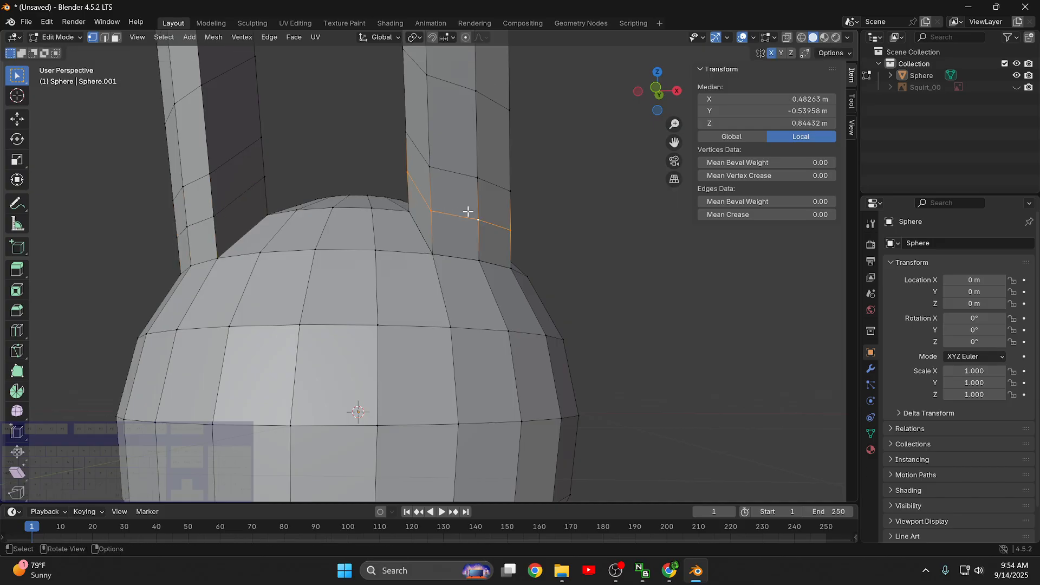
key("g")
key("g")
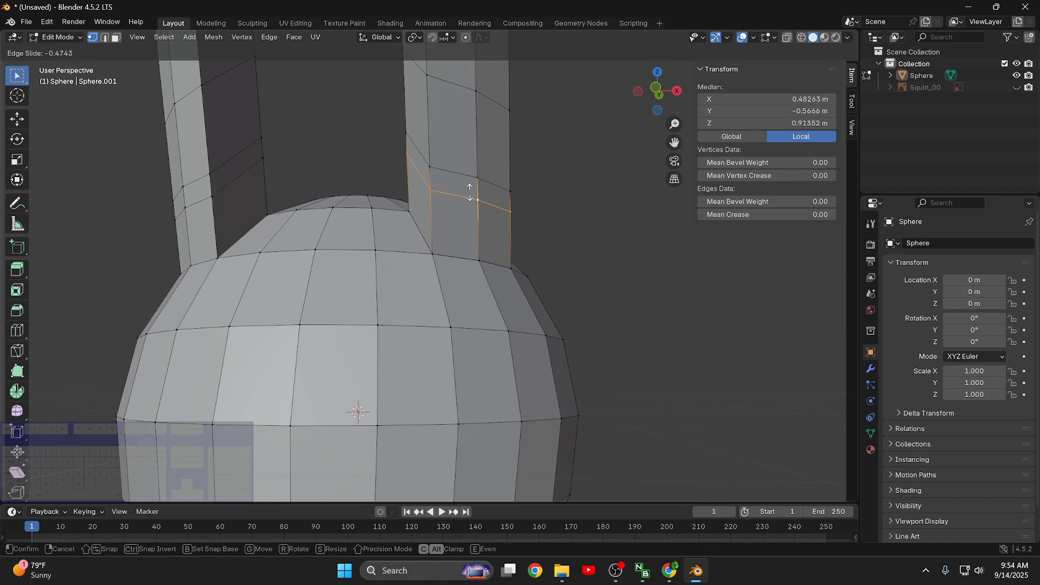
left_click(473, 220)
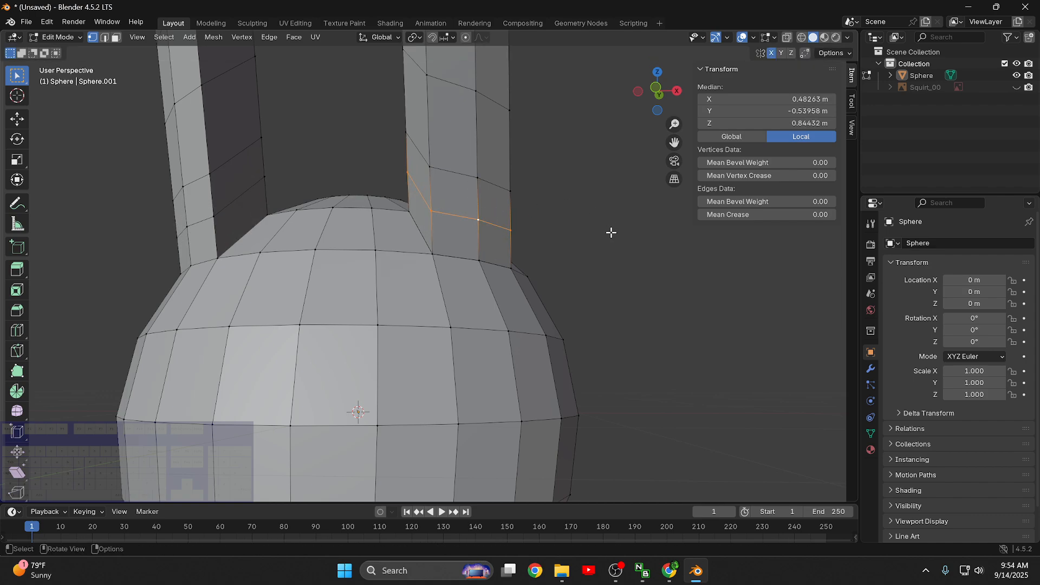
key("g")
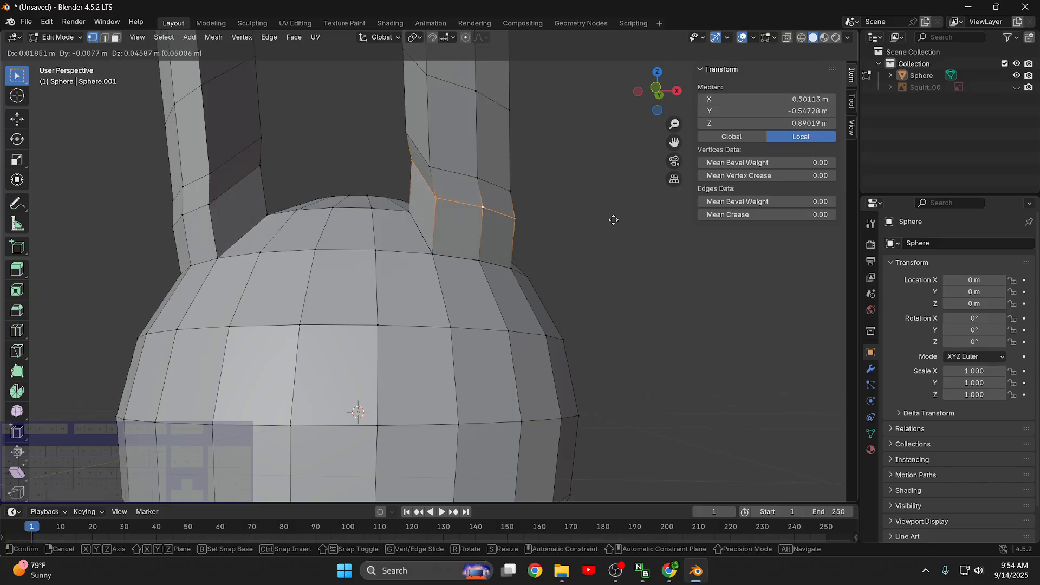
key("g")
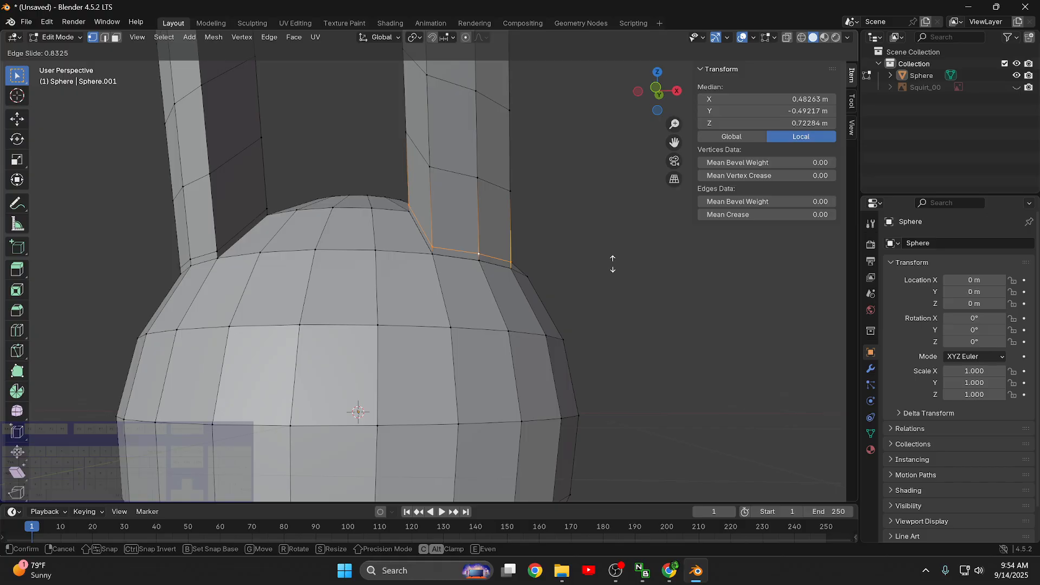
left_click(614, 264)
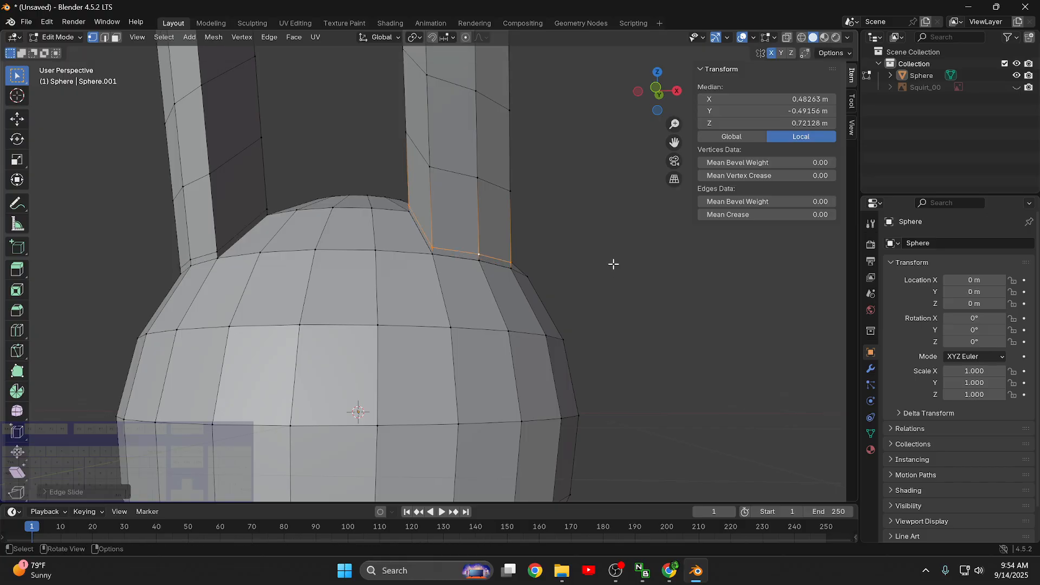
- Scale the lowest edge loop of the +X upper limb uniformly to about 0.26 to pinch the joint
key("s")
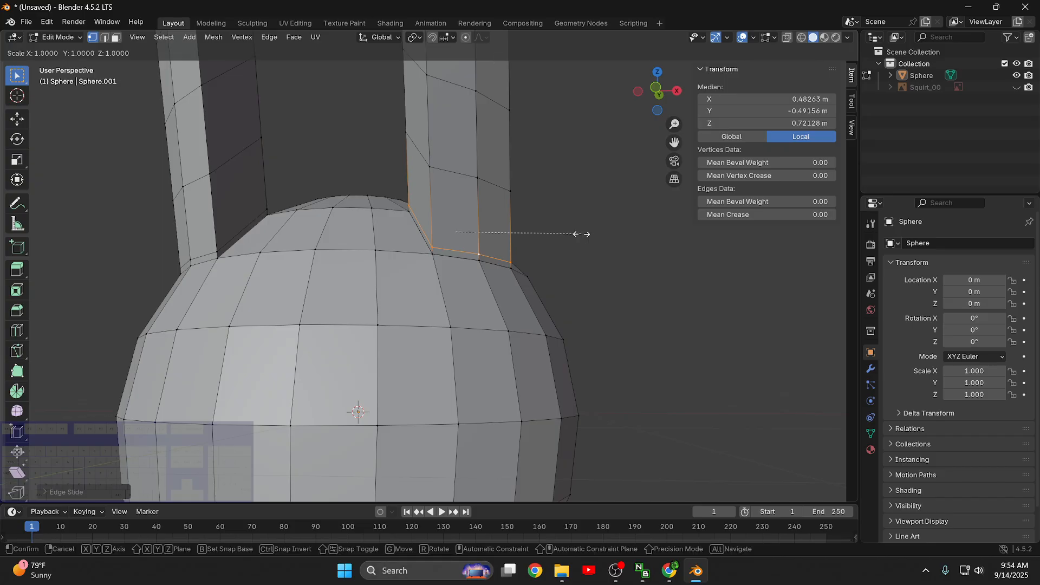
key("shift+z")
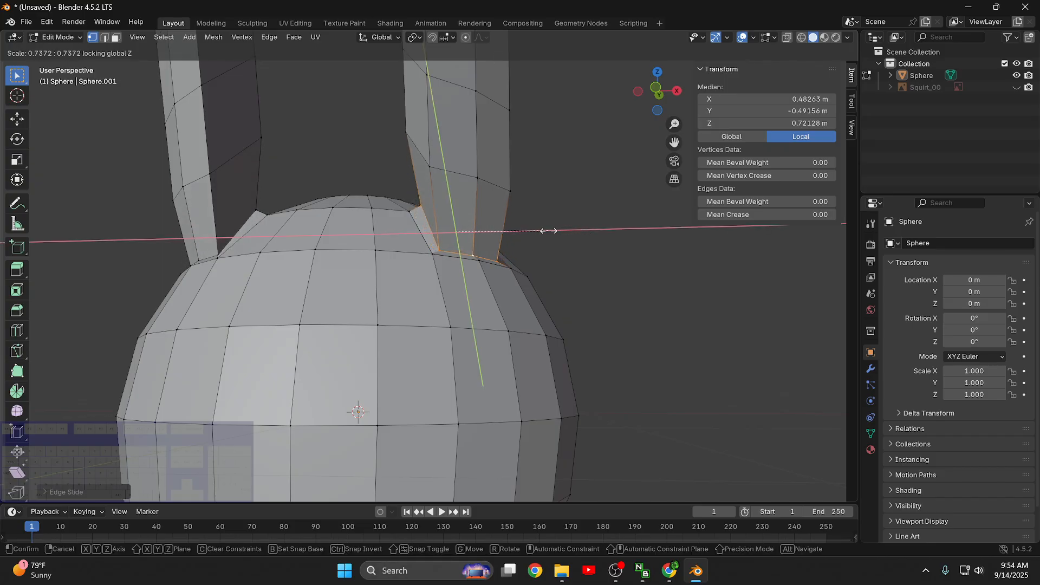
right_click(606, 238)
key("s")
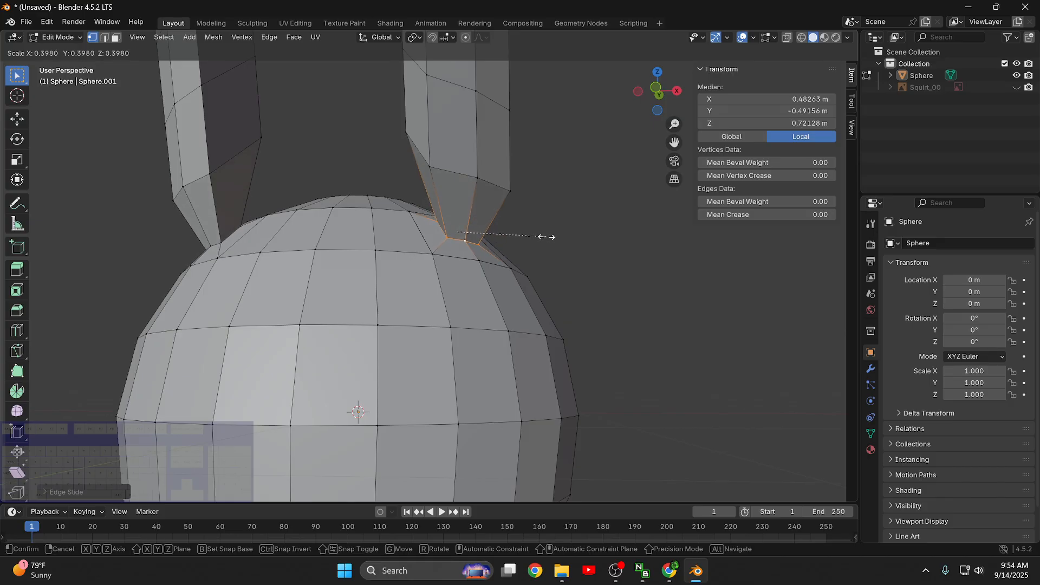
left_click(517, 233)
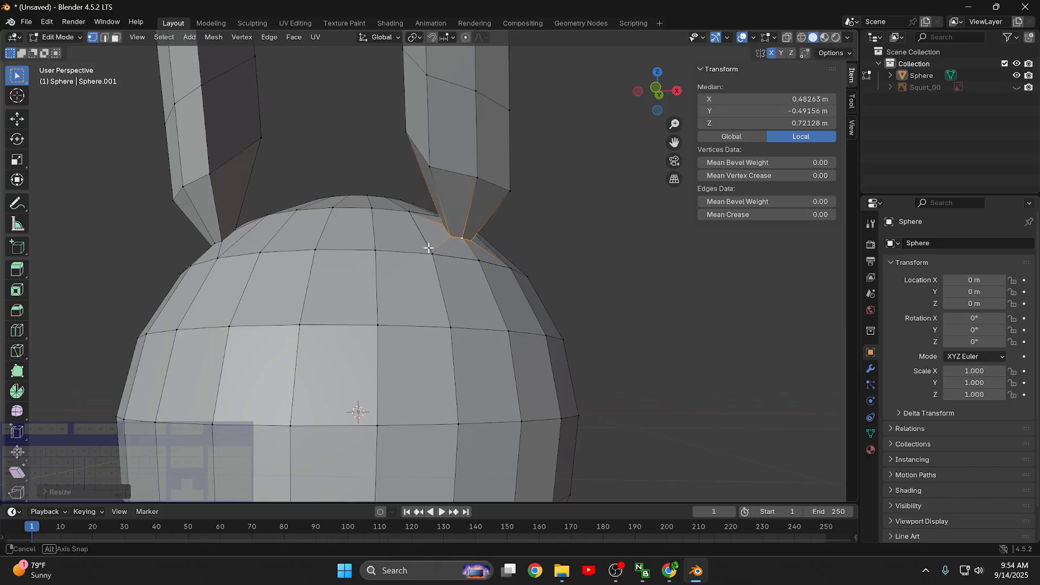
- Examine the pinched limb joints against the temporarily shown Squirt_00 reference, and hide the reference again
middle_click_drag(428, 248, 464, 237)
scroll(464, 237, "down", 5)
scroll(495, 204, "up", 3)
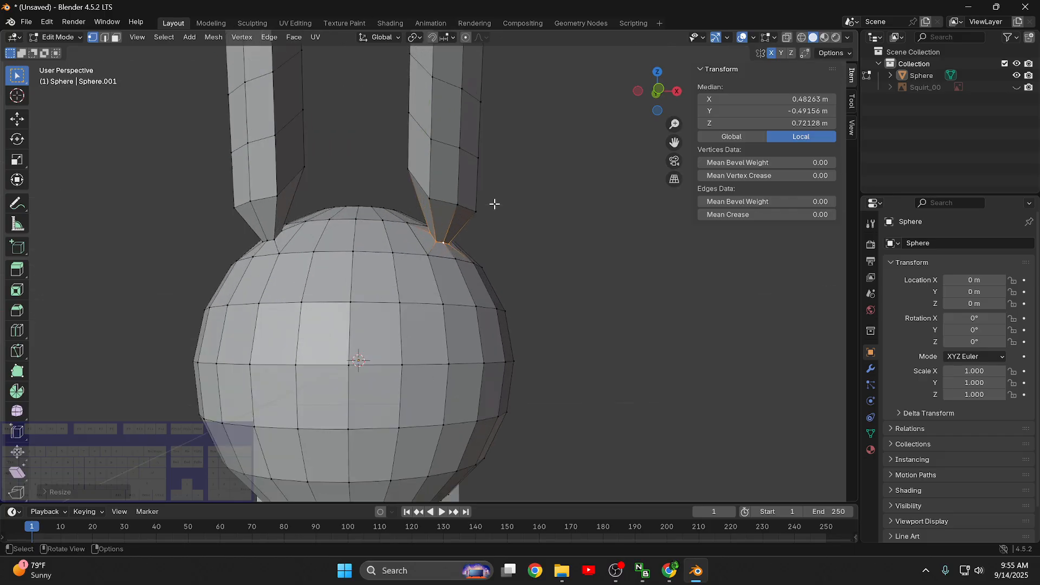
middle_click_drag(494, 203, 538, 278, "shift")
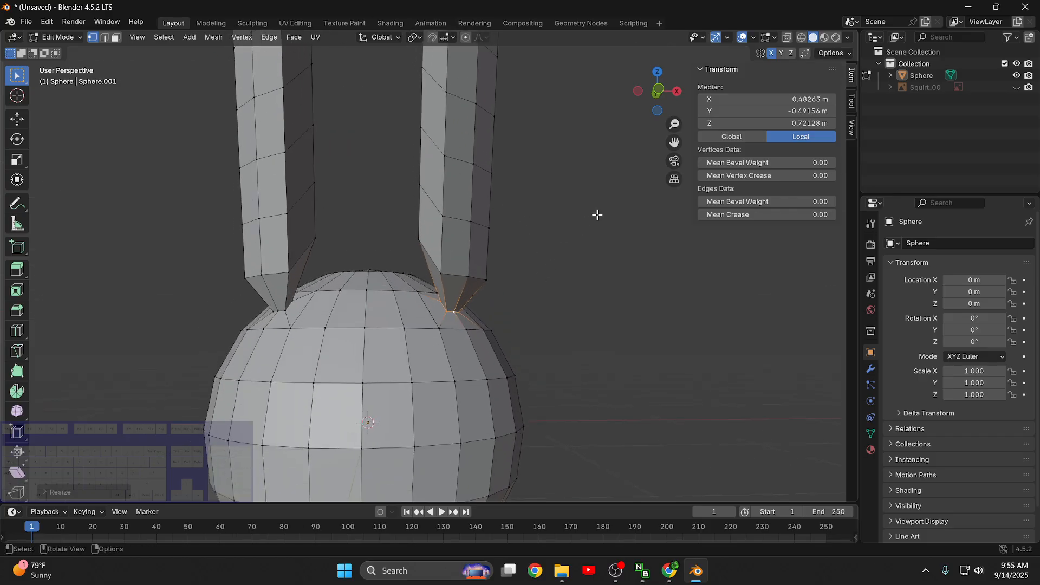
left_click(1016, 88)
middle_click_drag(618, 242, 576, 264)
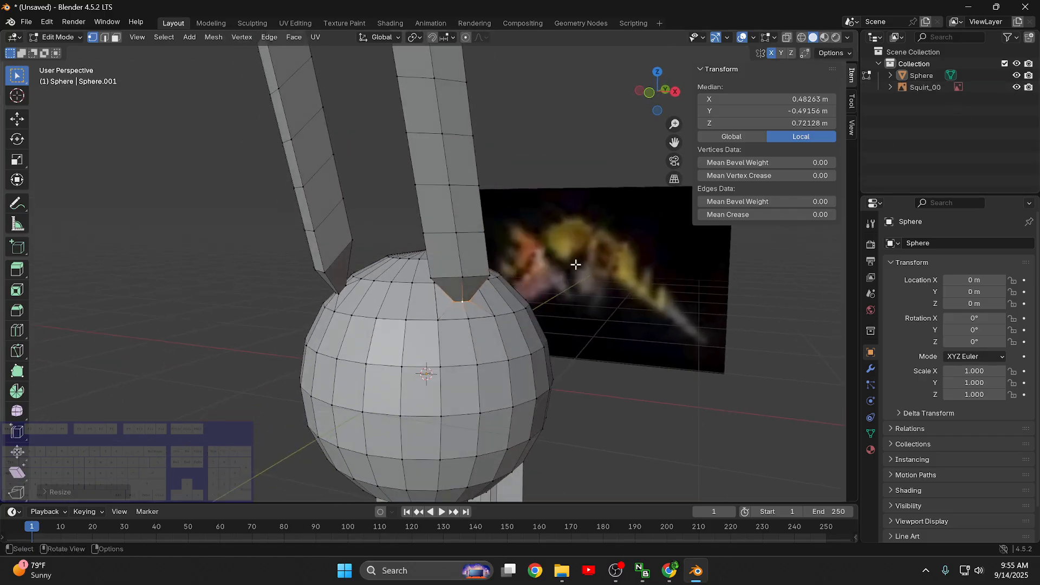
middle_click_drag(578, 307, 465, 310, "shift")
left_click(1017, 88)
- Select the edge loop just above the +X limb's pinched joint and scale it up slightly
left_click(505, 222, "alt")
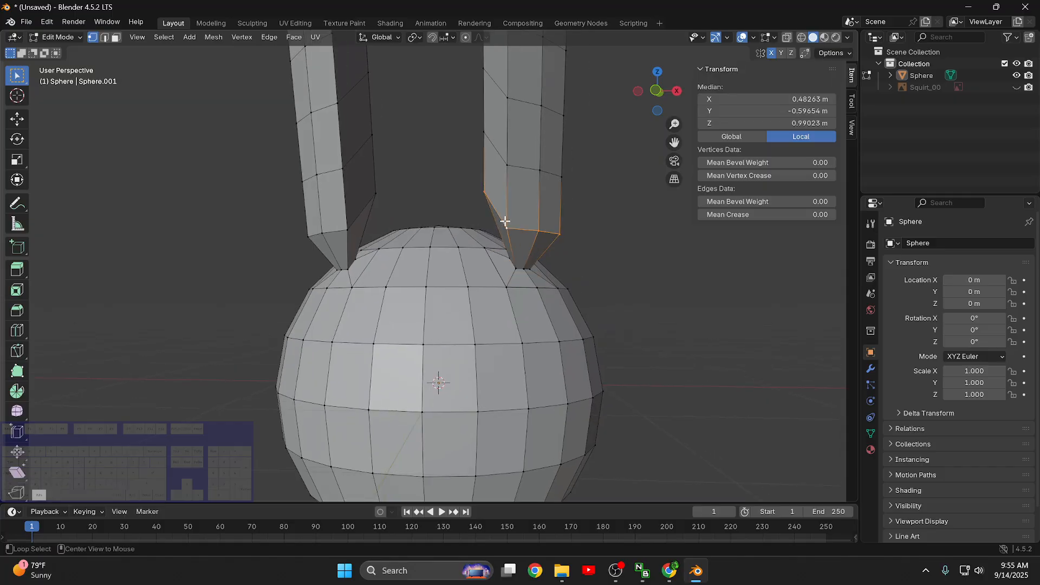
scroll(621, 241, "down", 2)
key("s")
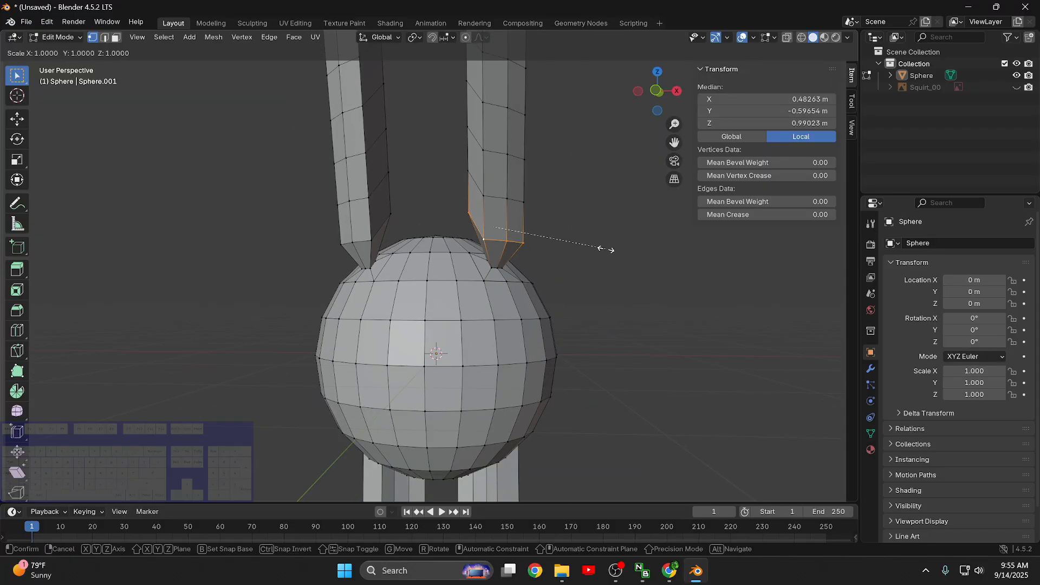
left_click(631, 254)
- Scale up the next two edge loops along the +X upper limb slightly, one after the other
middle_click_drag(555, 209, 589, 205)
middle_click_drag(589, 205, 600, 304, "shift")
left_click(507, 294, "alt")
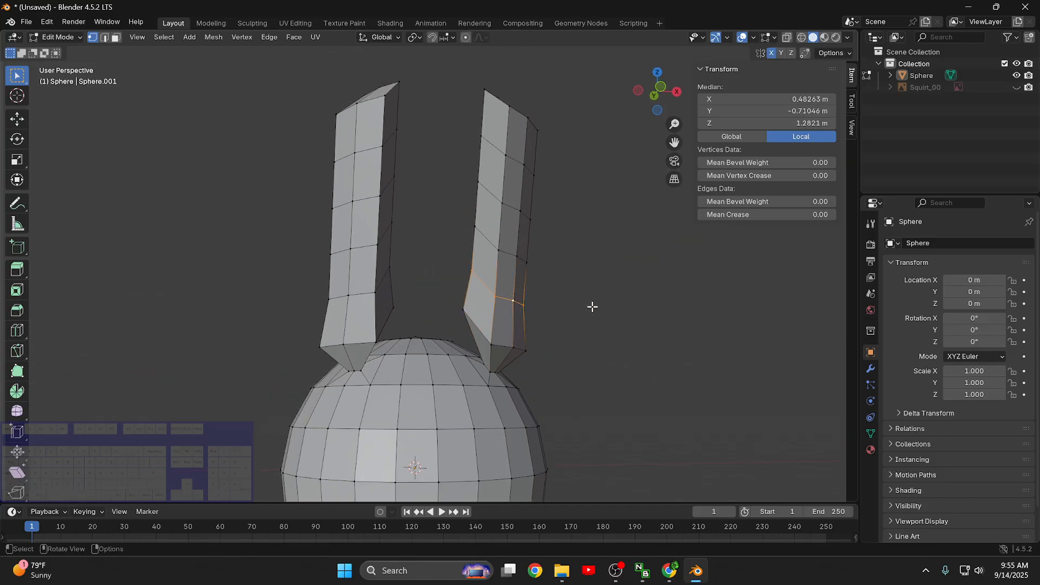
key("s")
left_click(601, 310)
left_click(516, 252, "alt")
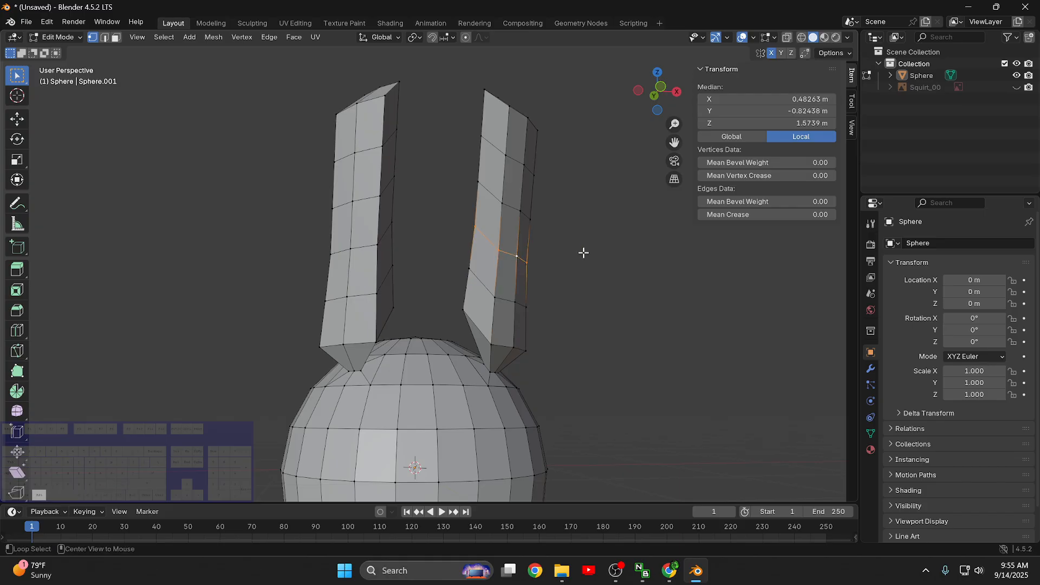
key("s")
left_click(603, 260)
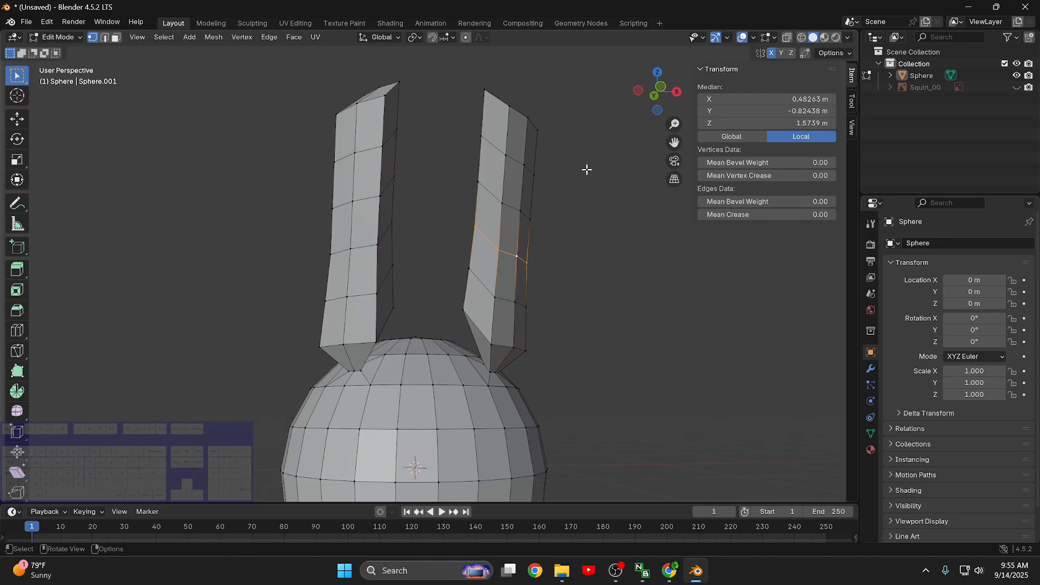
- Select all vertices of the +X upper limb's slanted end cap
middle_click_drag(576, 163, 610, 243)
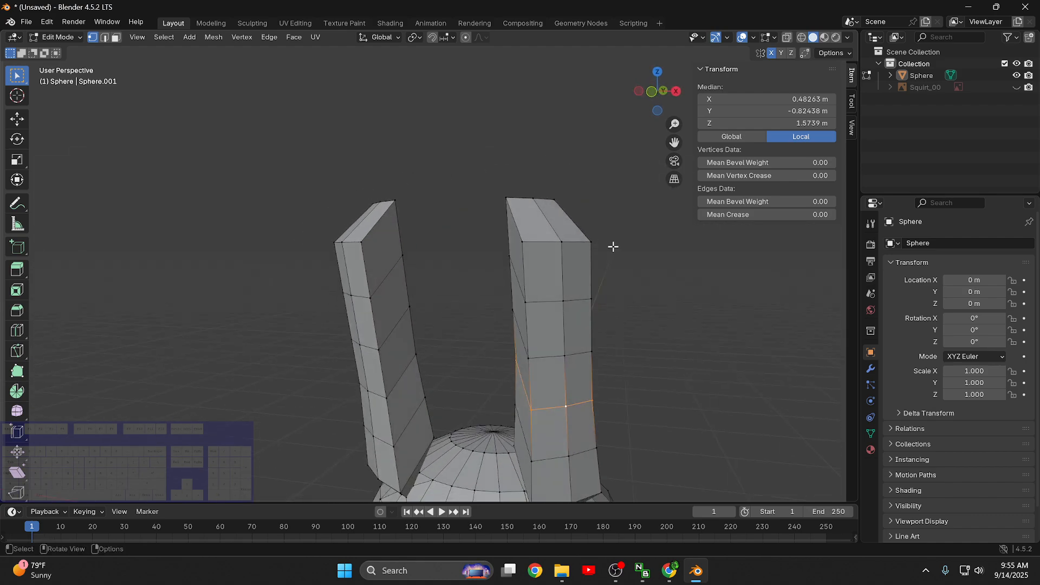
left_click_drag(615, 247, 495, 178)
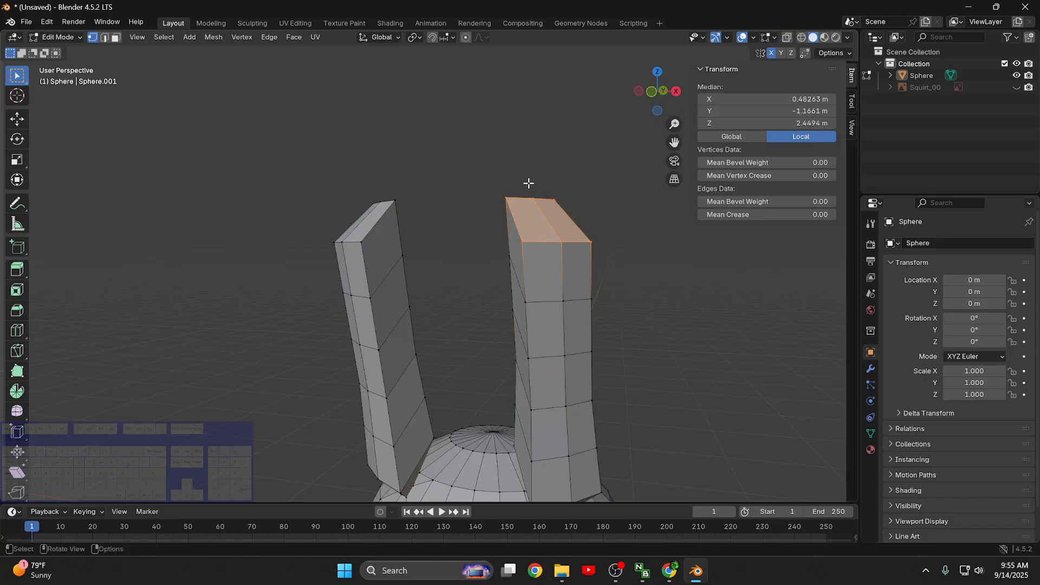
middle_click_drag(669, 282, 724, 283)
- Try scaling the selected end cap to 0 along global Z, and undo the flattening
key("s")
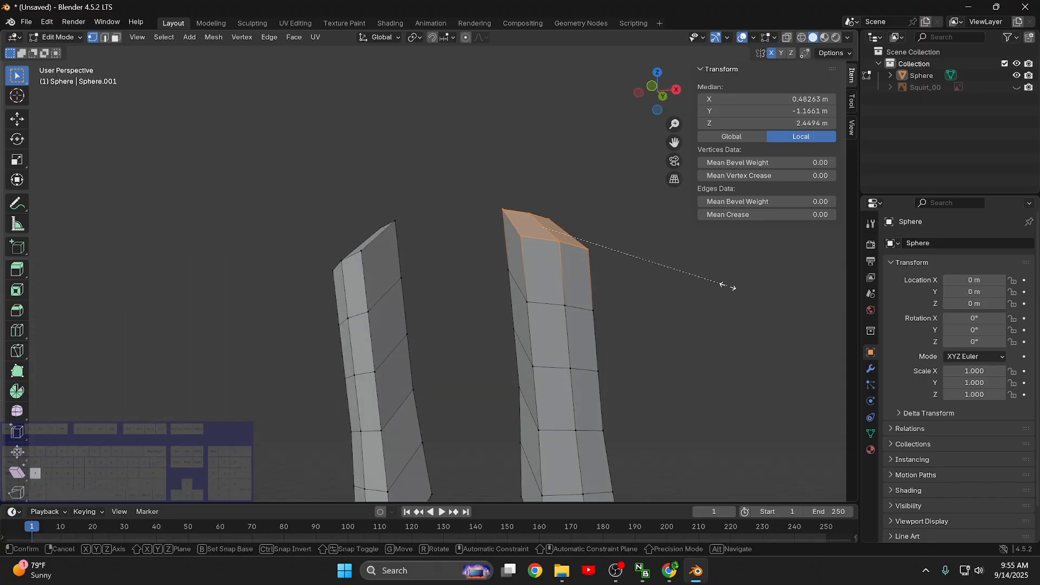
key("z")
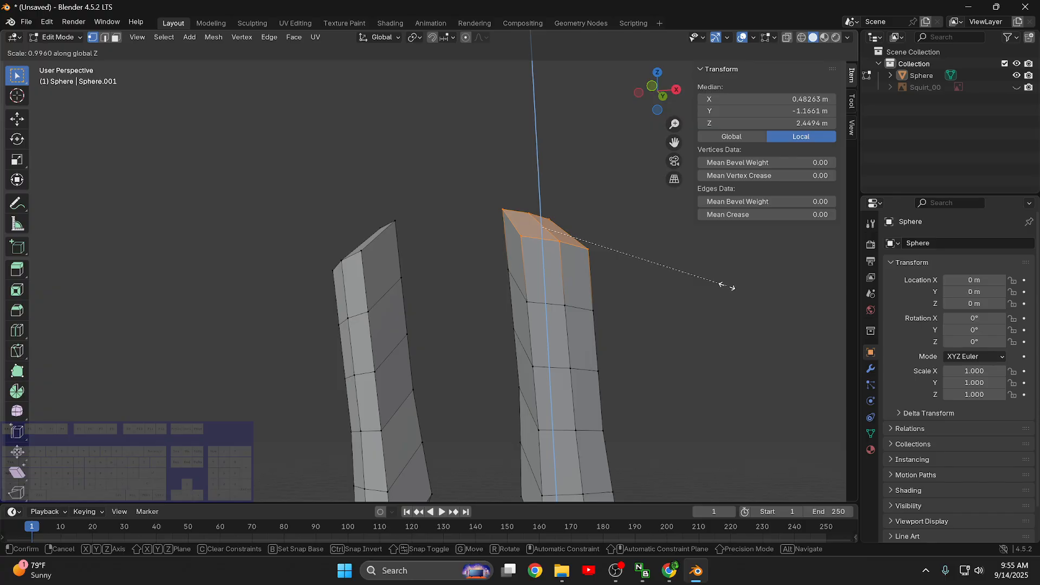
right_click(726, 288)
key("s")
key("z")
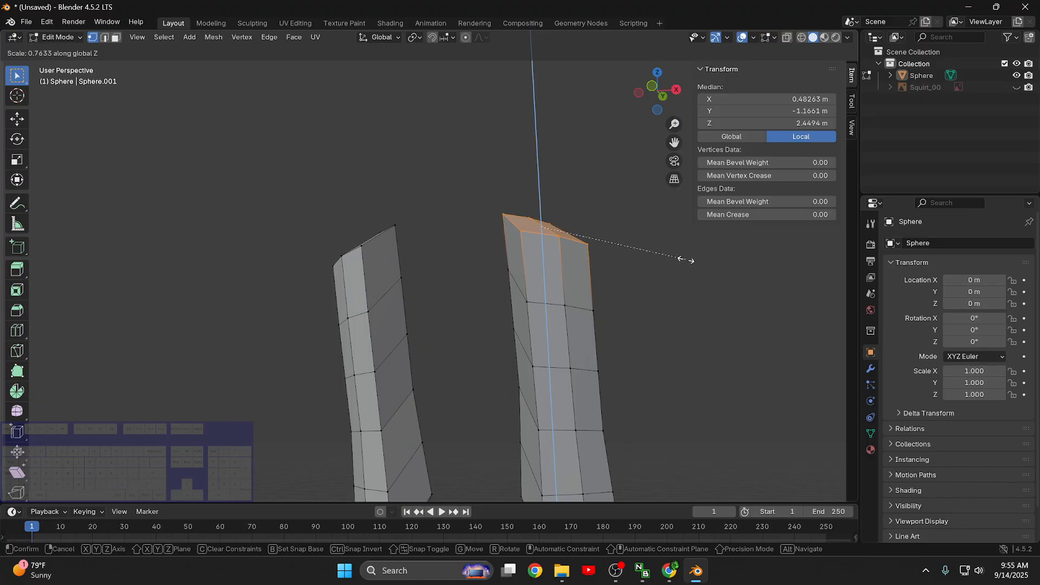
type("0")
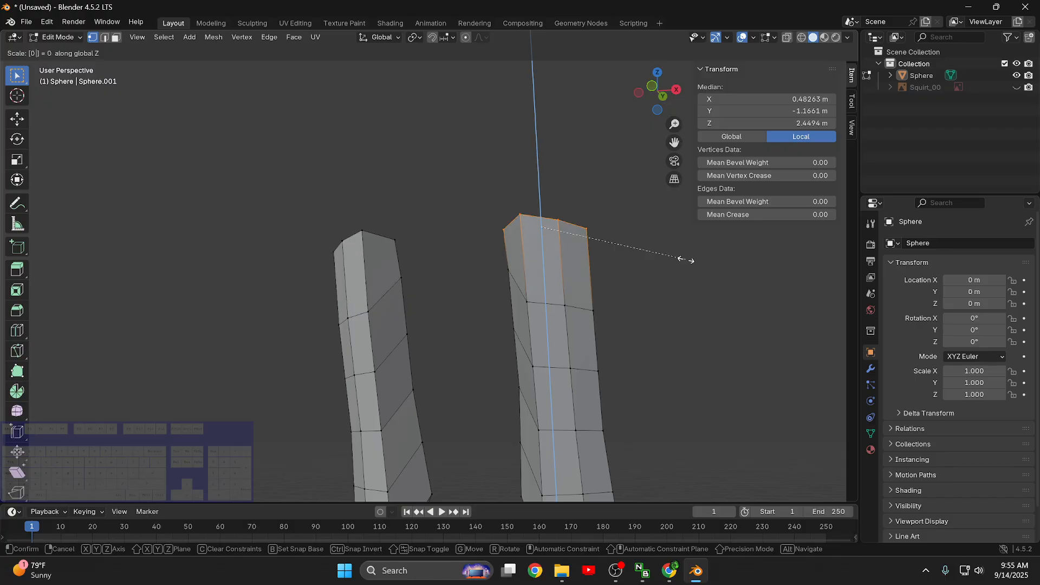
key("Return")
middle_click_drag(487, 216, 515, 255)
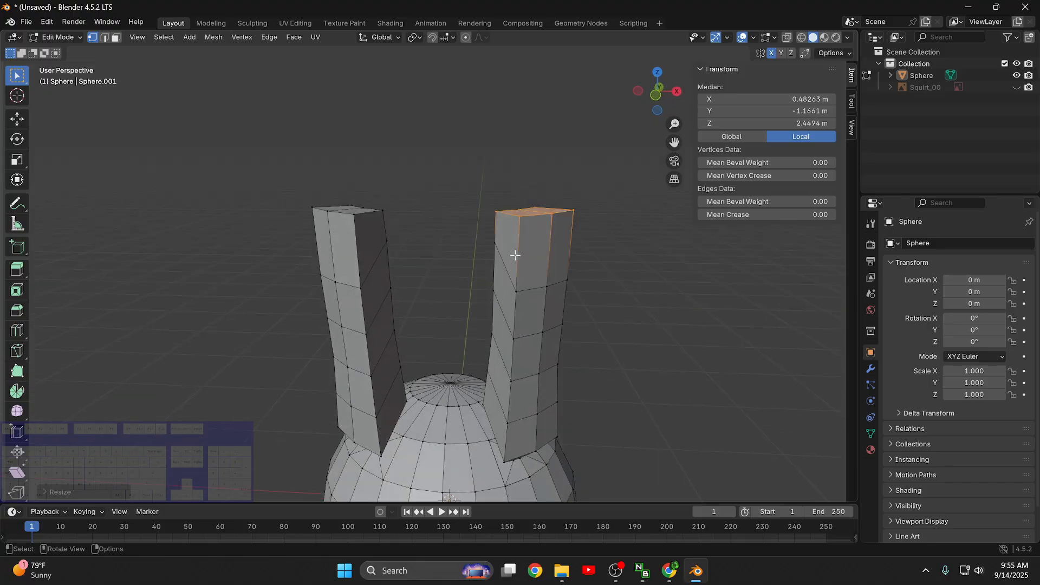
key("ctrl+z")
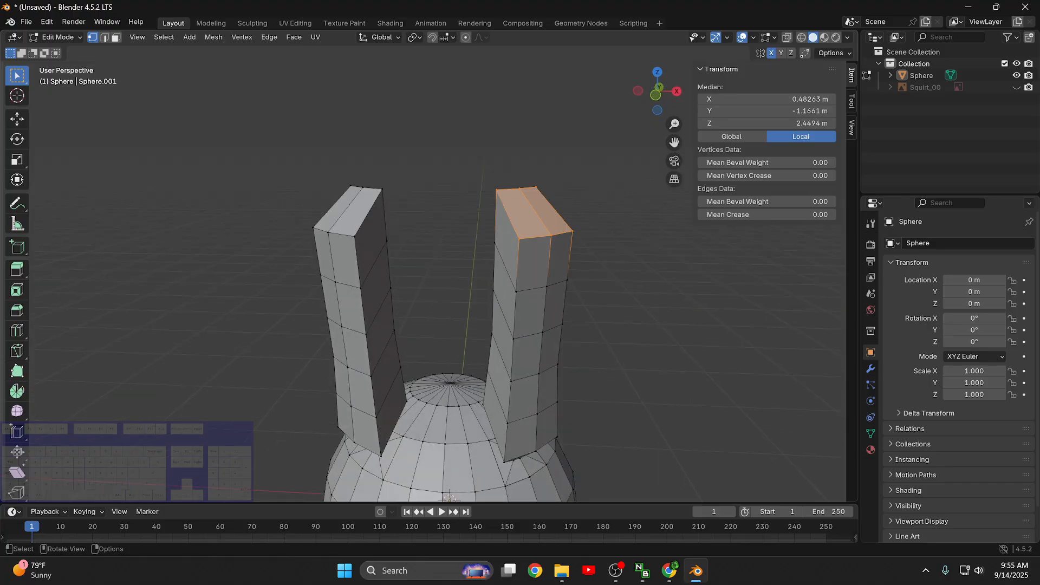
- Flatten the +X upper limb's end cap by scaling it to 0 along global Z
key("s")
key("z")
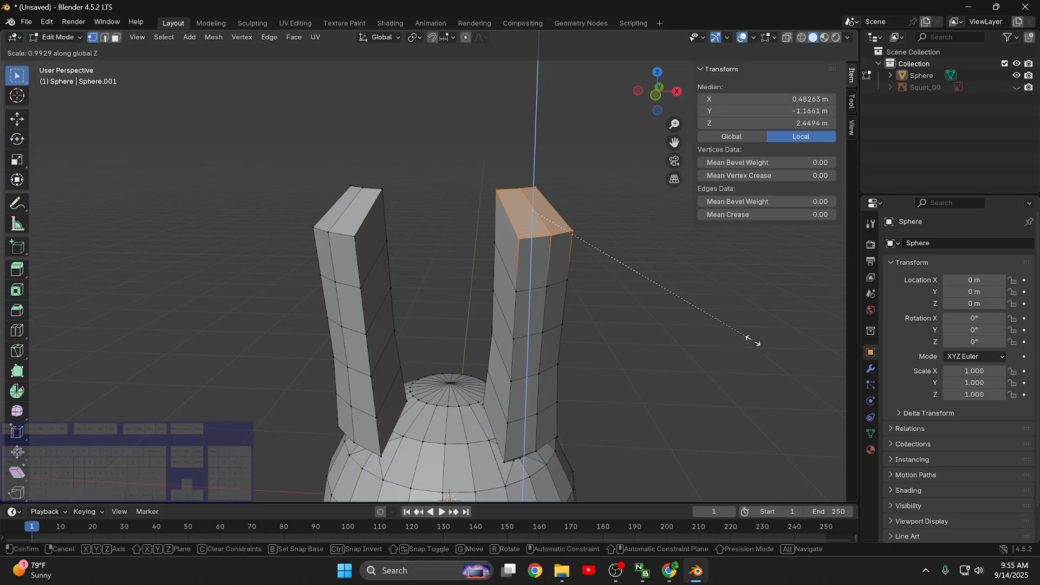
type("0")
key("Return")
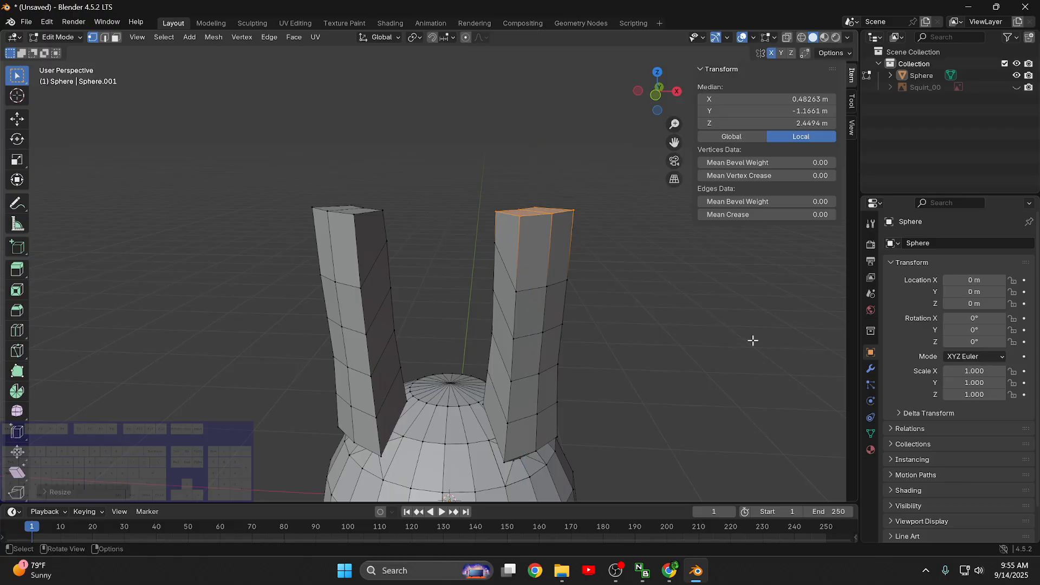
- Scale the +X upper limb's flattened end cap down uniformly to form a narrow tip
scroll(596, 213, "up", 5)
middle_click_drag(576, 281, 628, 225)
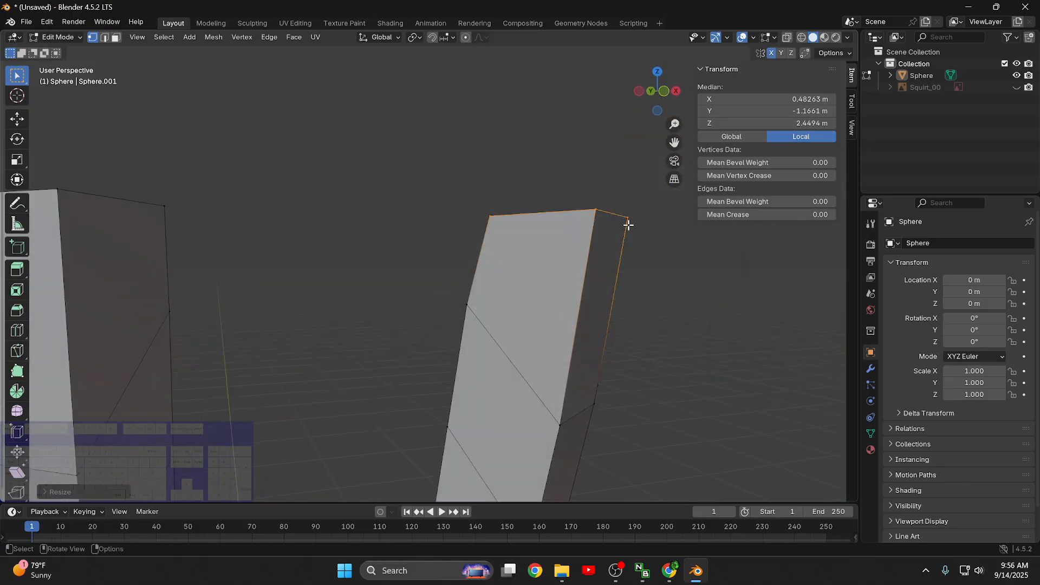
middle_click_drag(576, 205, 561, 218)
middle_click_drag(650, 248, 616, 333)
scroll(609, 308, "down", 2)
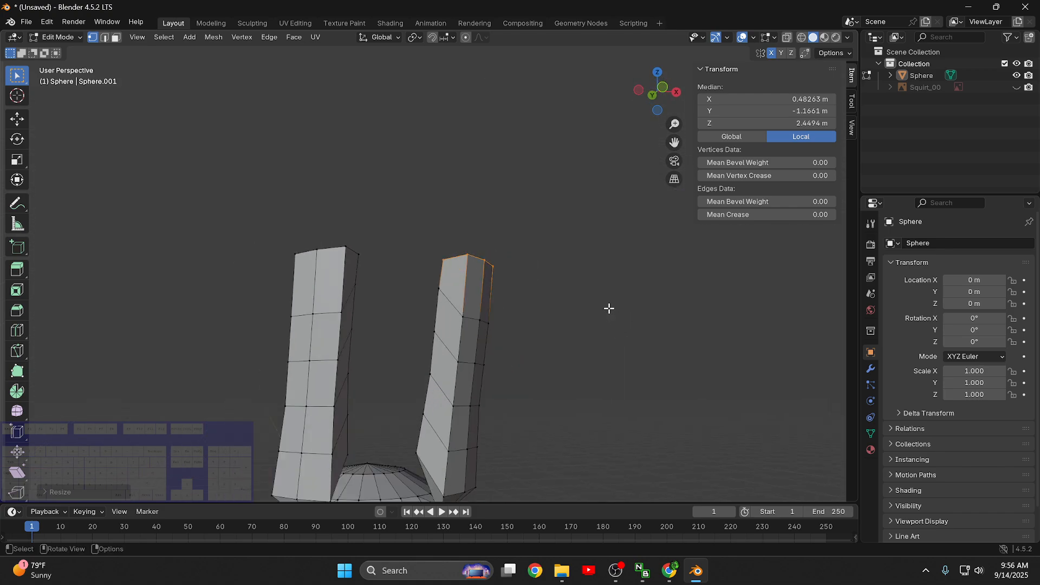
middle_click_drag(595, 242, 587, 283)
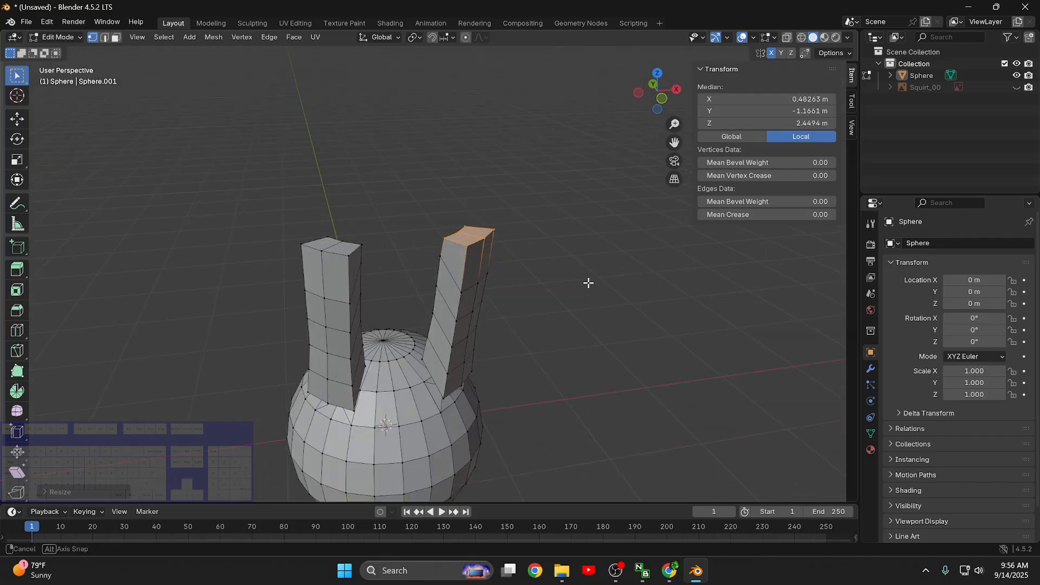
key("s")
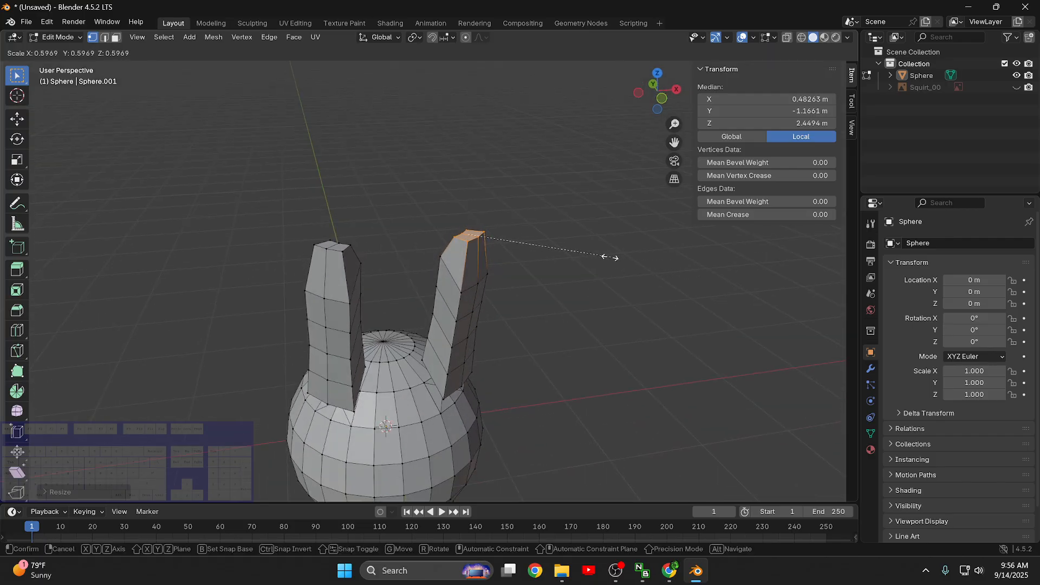
left_click(519, 248)
- Scale the +X upper limb's selected tip down further so it tapers almost to a point
scroll(511, 196, "up", 3)
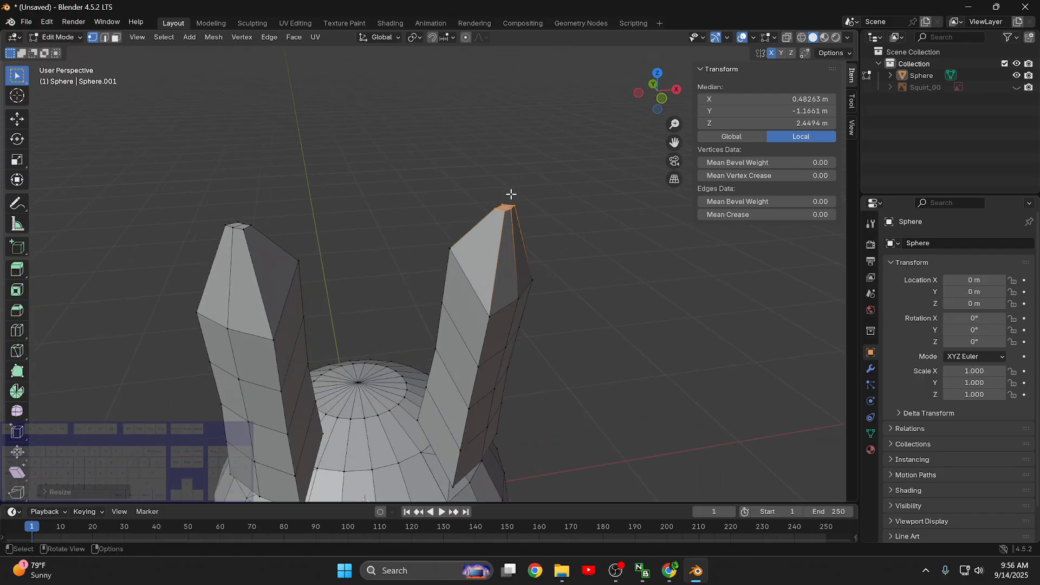
middle_click_drag(564, 206, 554, 273, "shift")
scroll(583, 291, "up", 2)
middle_click_drag(717, 351, 685, 310, "shift")
key("s")
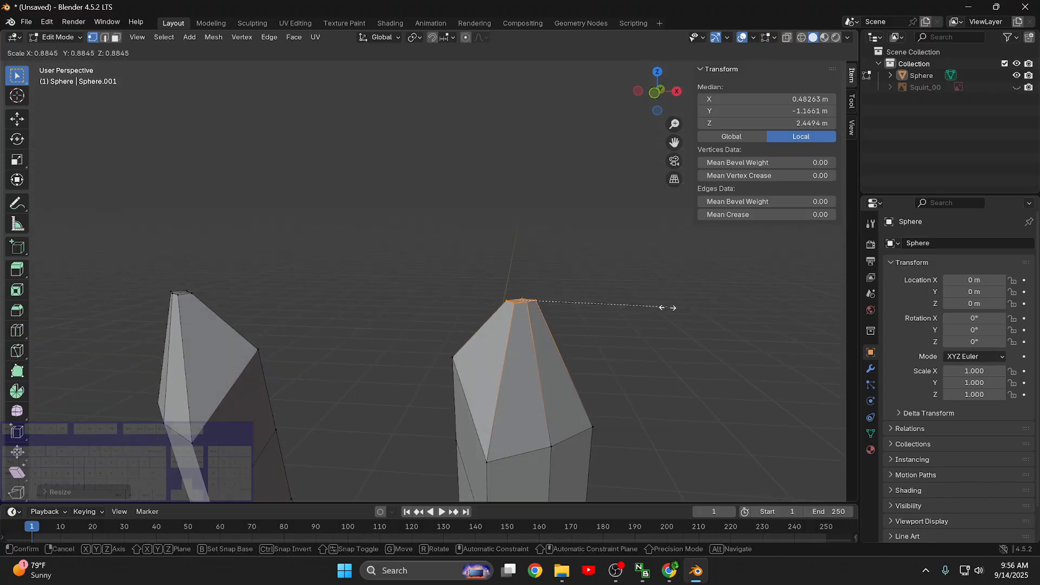
left_click(652, 307)
- Scale down the first two edge loops below the +X upper limb's tip, one after the other, to continue the taper
scroll(652, 325, "down", 4)
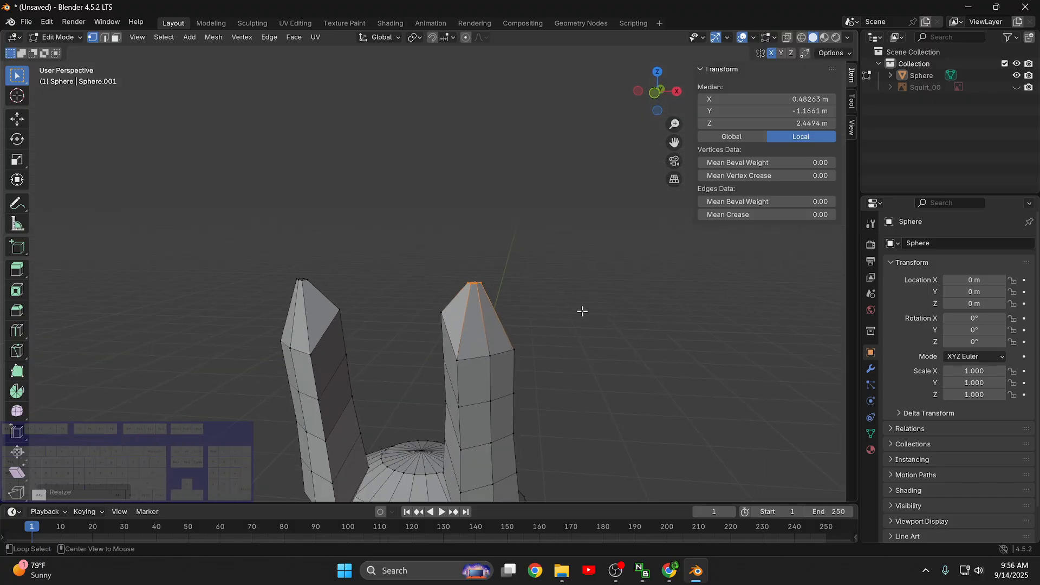
middle_click_drag(582, 311, 630, 263, "alt")
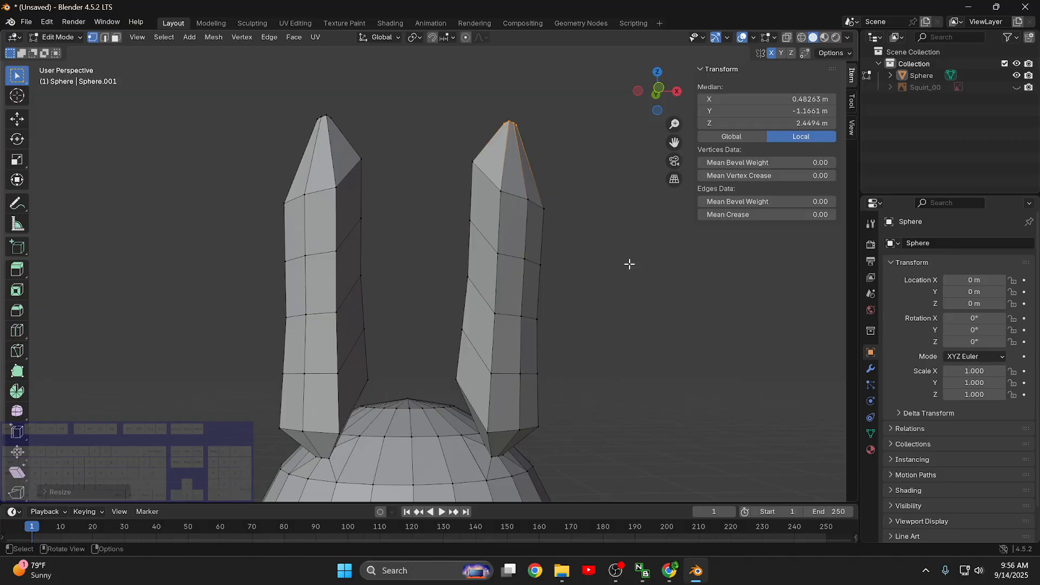
left_click(512, 194, "alt")
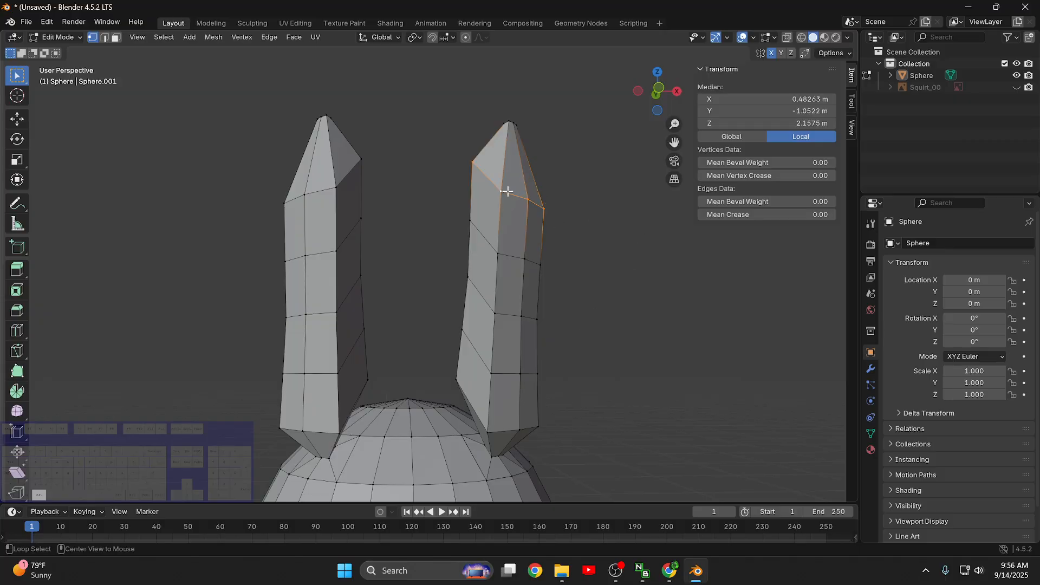
key("s")
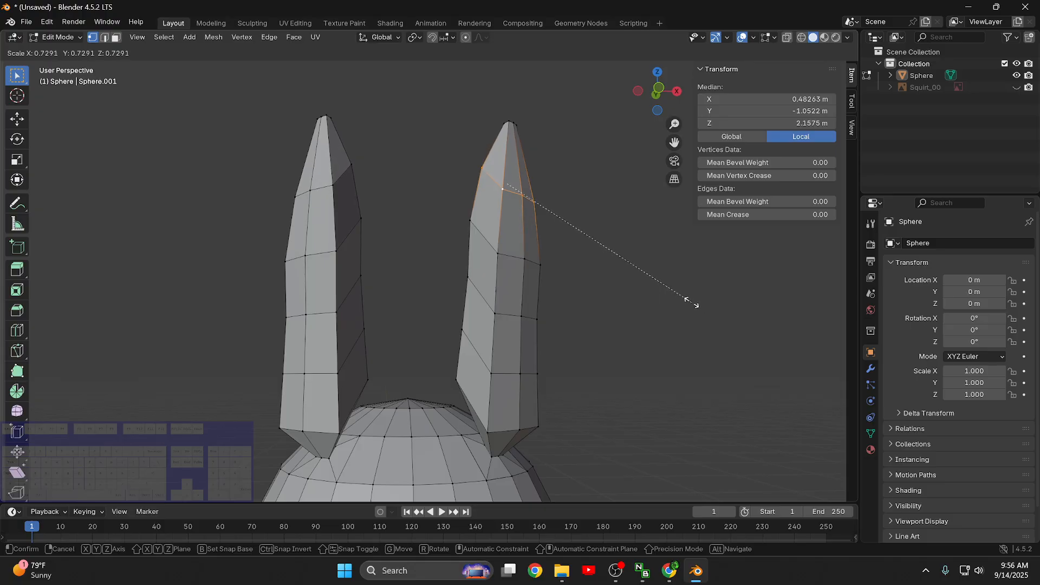
left_click(651, 274)
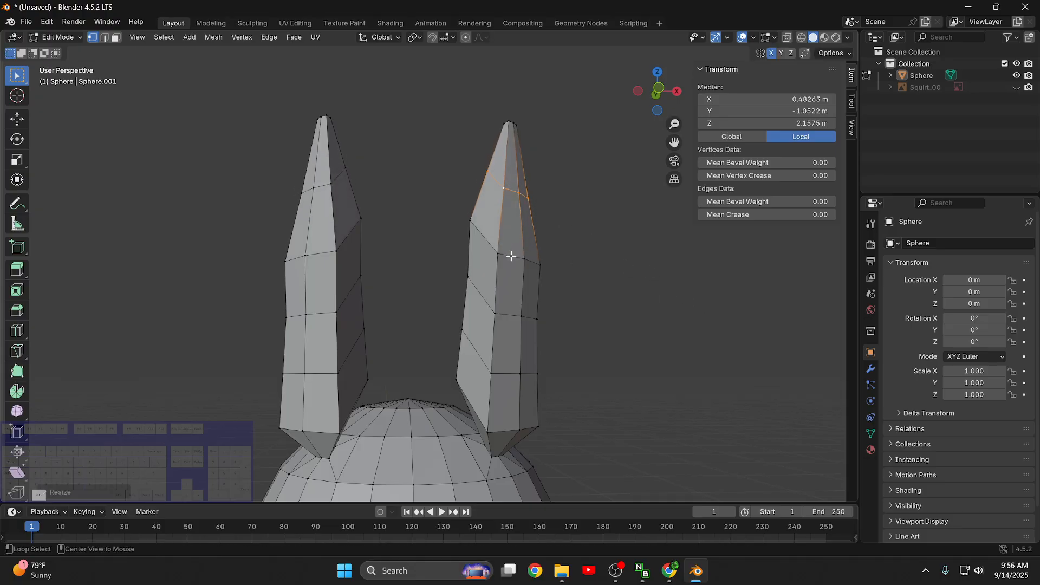
left_click(511, 255, "alt")
key("s")
left_click(629, 295)
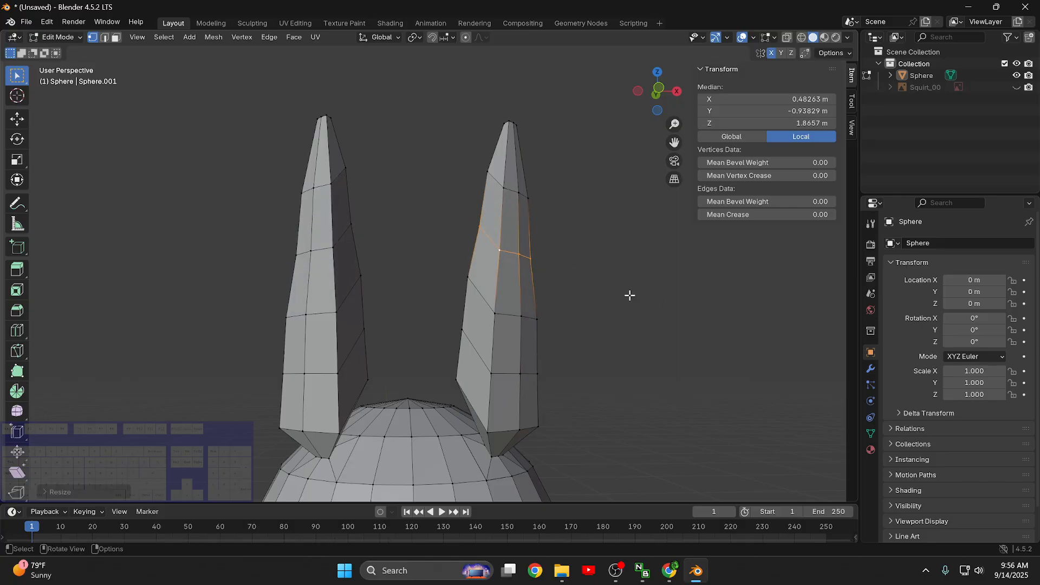
- Scale down the third and fourth edge loops below the +X upper limb's tip slightly, one after the other
left_click(508, 311, "alt")
key("s")
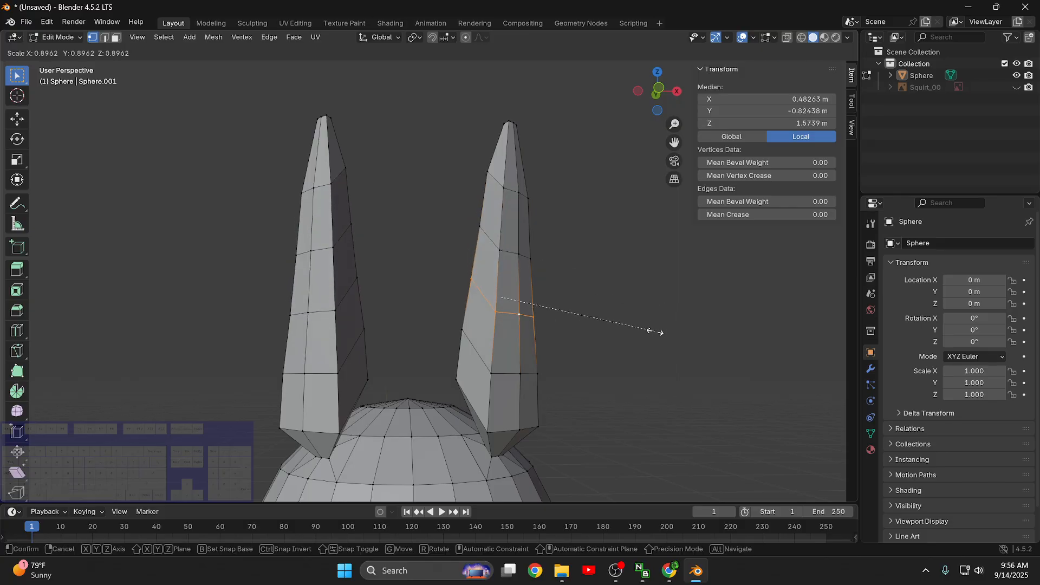
left_click(648, 329)
left_click(519, 376, "alt")
key("s")
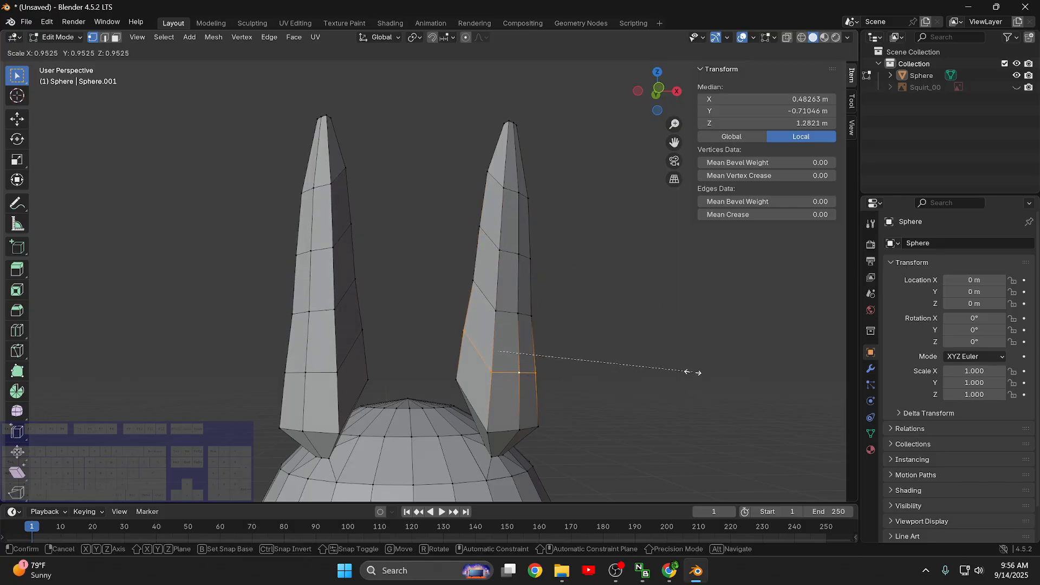
left_click(666, 368)
- Select the middle lengthwise column of five vertices on the +X upper limb's back side and scale it up along global X
middle_click_drag(666, 368, 514, 369)
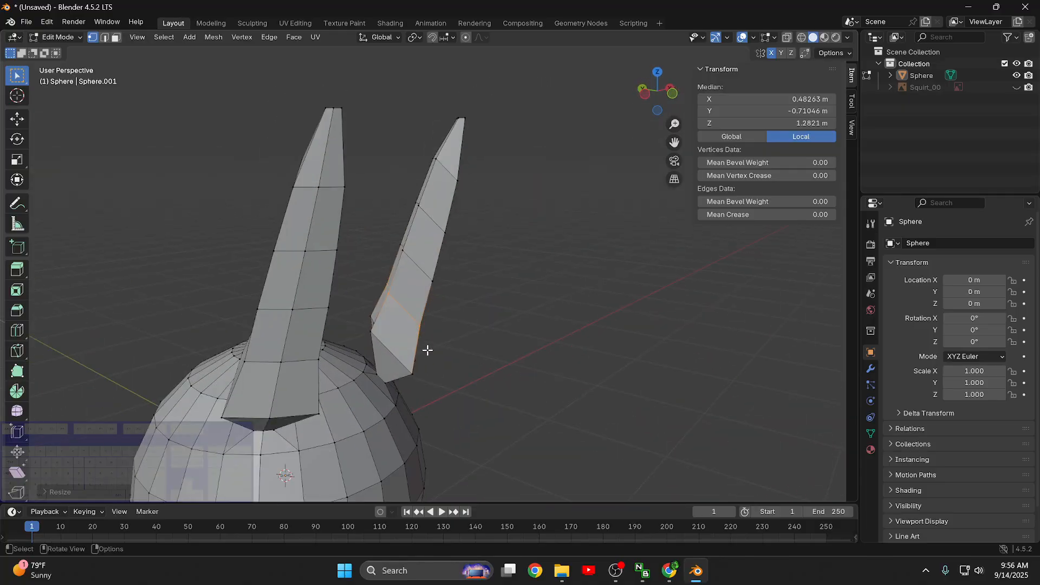
middle_click_drag(428, 350, 616, 362)
key("alt+a")
left_click(348, 448)
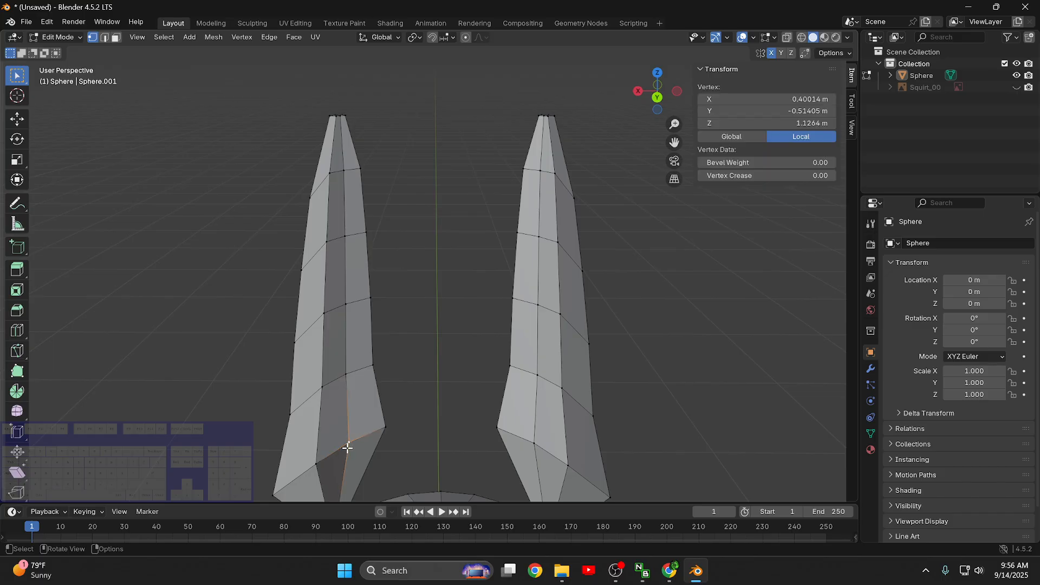
left_click(348, 365, "shift")
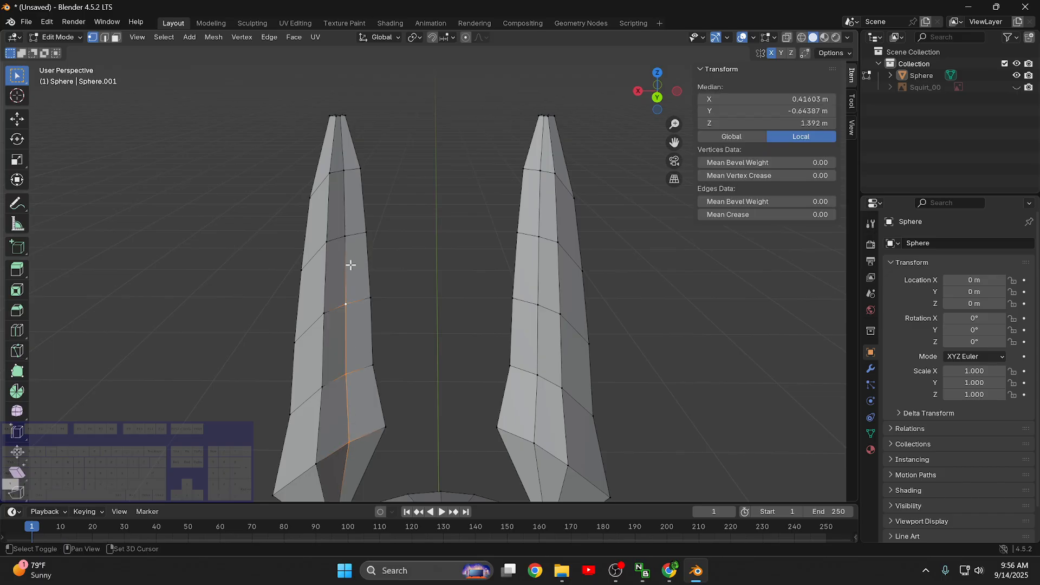
middle_click_drag(421, 246, 452, 261)
key("s")
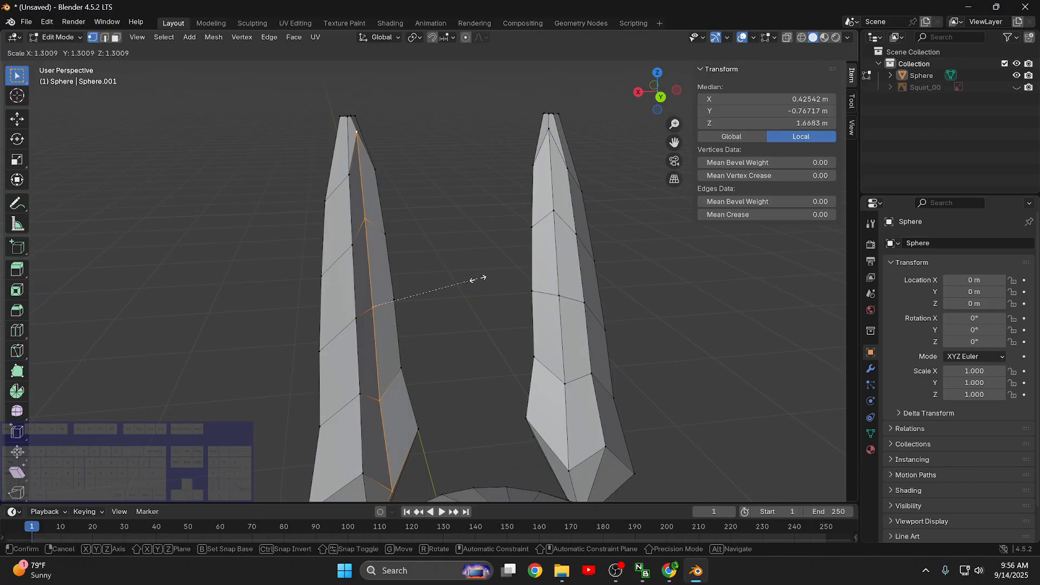
key("x")
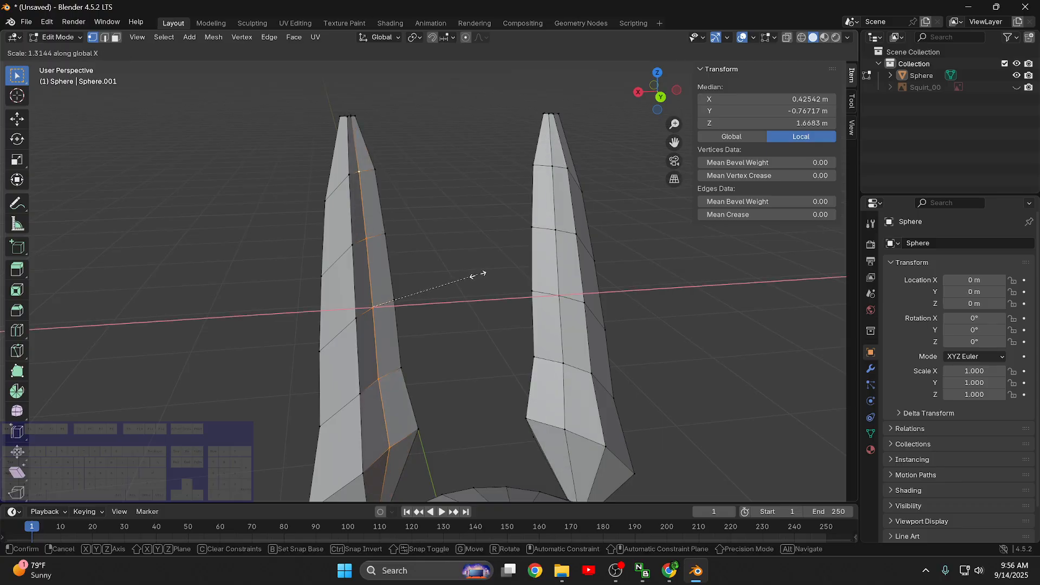
left_click(478, 275)
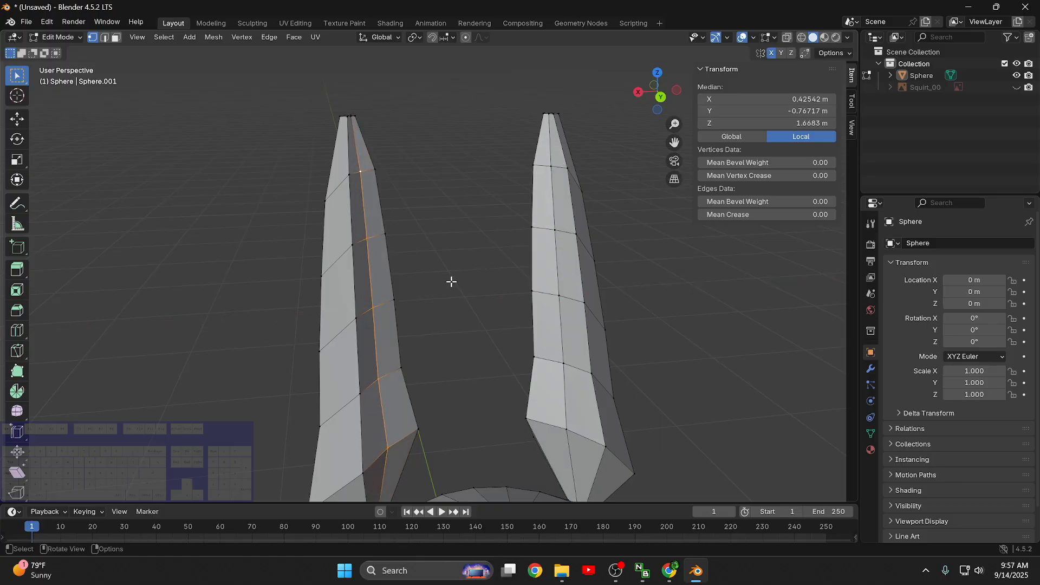
- Clear the selection and add five evenly spaced loop cuts across the +X lower limb
key("KP_7")
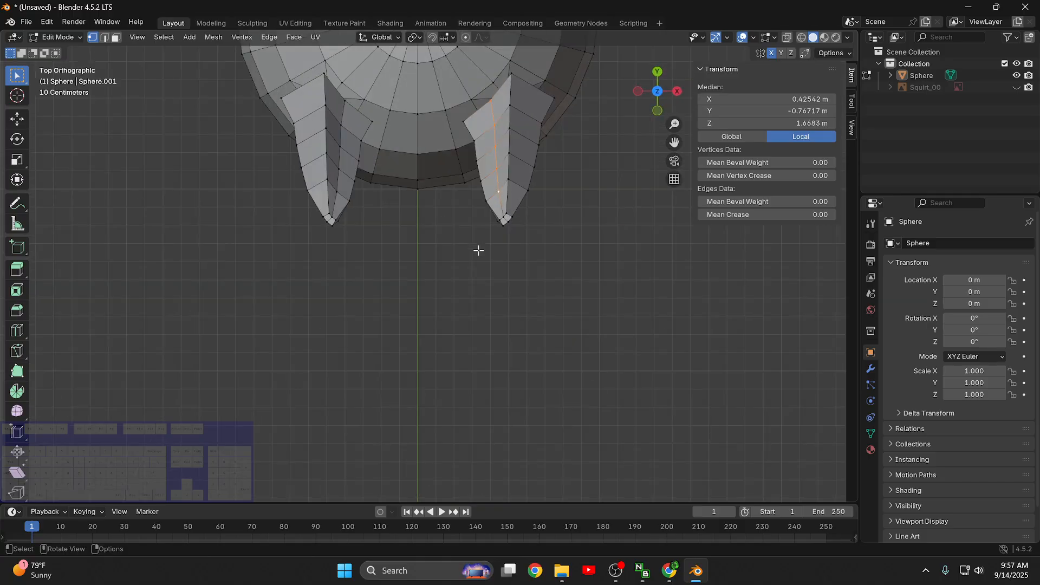
scroll(406, 193, "down", 5)
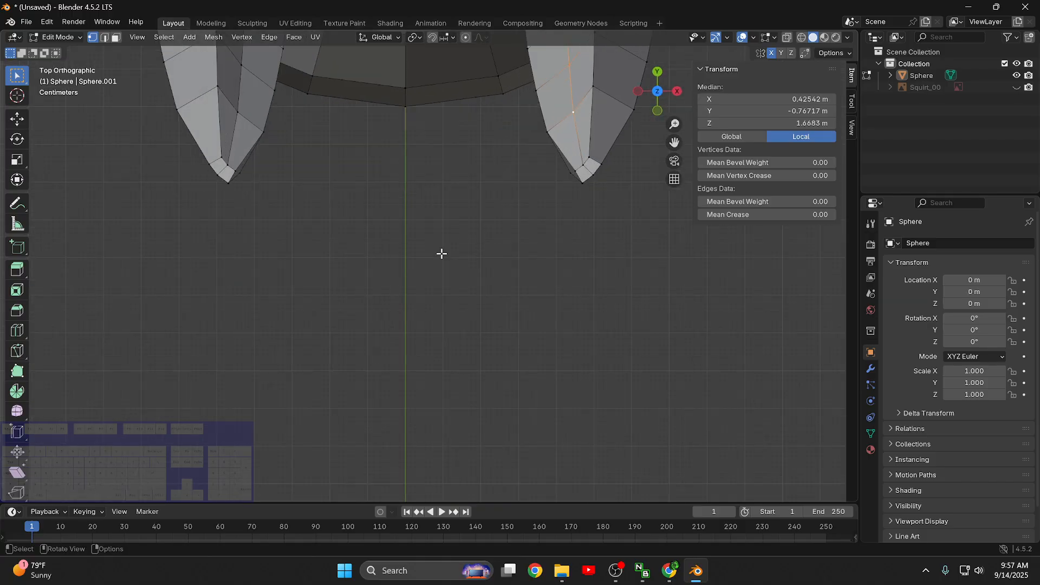
middle_click_drag(460, 261, 565, 323)
scroll(556, 330, "down", 5)
scroll(516, 399, "up", 3)
scroll(568, 389, "up", 5)
middle_click_drag(578, 373, 453, 262, "shift")
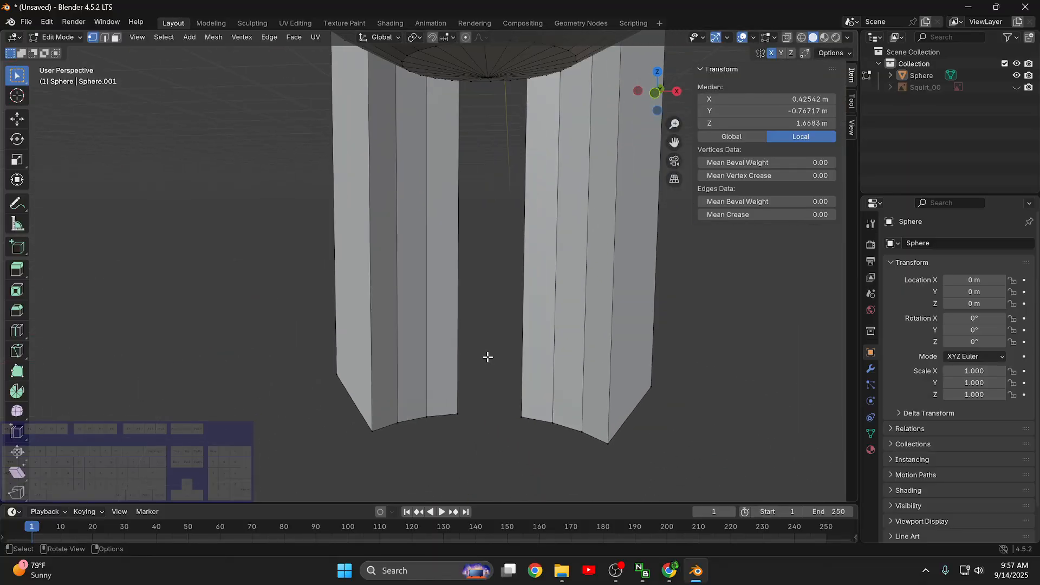
left_click(488, 358)
middle_click_drag(487, 357, 446, 353)
key("ctrl+r")
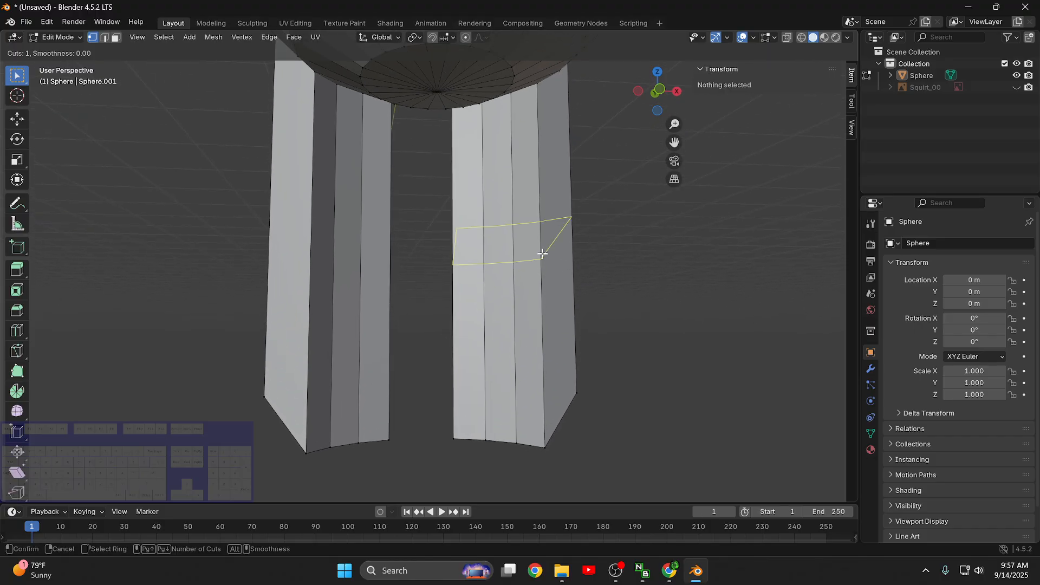
scroll(542, 253, "up", 4)
left_click(542, 252)
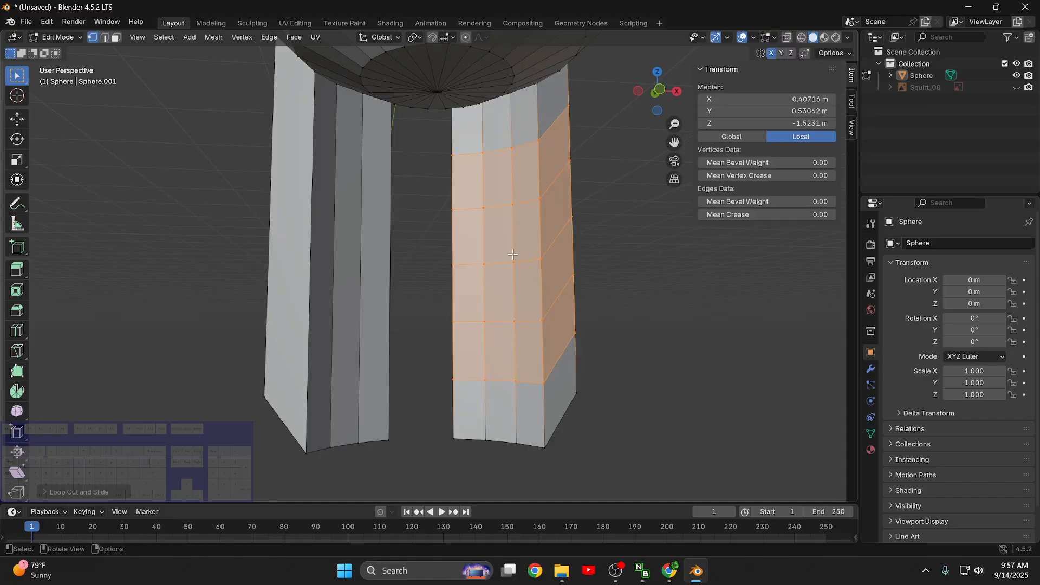
- Add five evenly spaced loop cuts across the -X lower limb
key("ctrl+r")
scroll(318, 253, "up", 4)
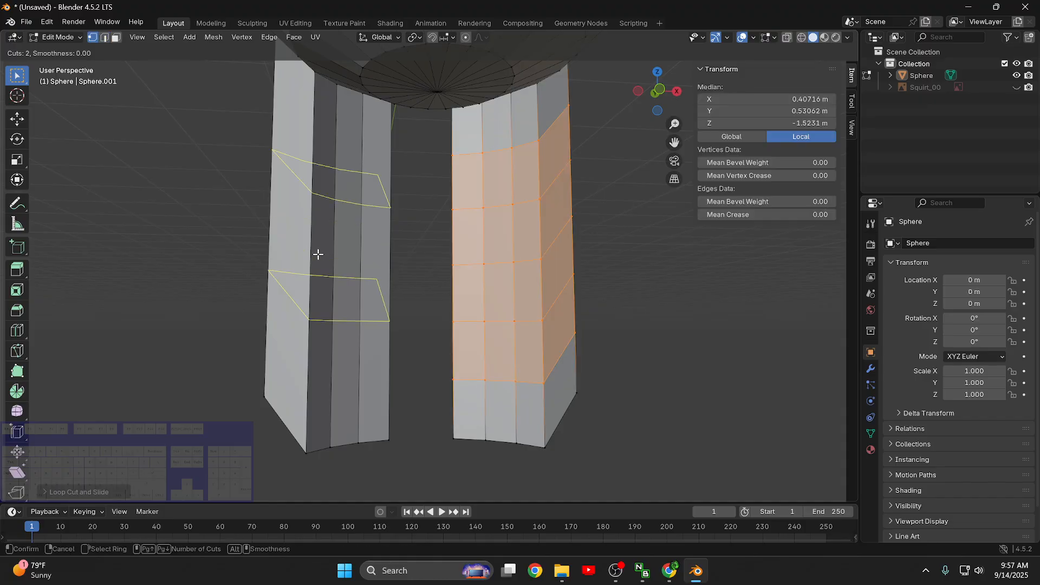
left_click(317, 254)
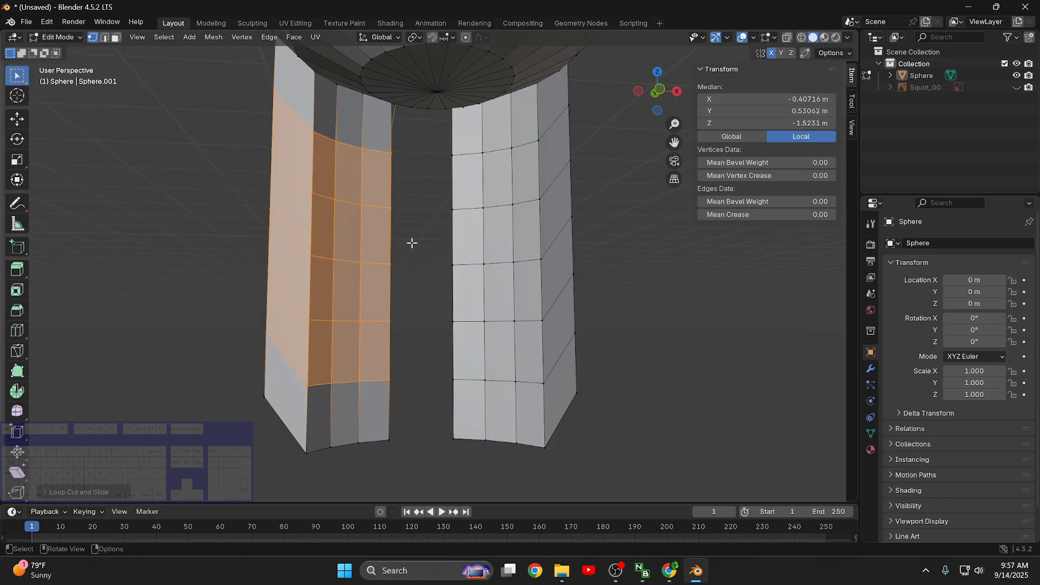
- Add one centred loop cut to the uppermost segment of each lower limb, just below the body
middle_click_drag(411, 243, 428, 308)
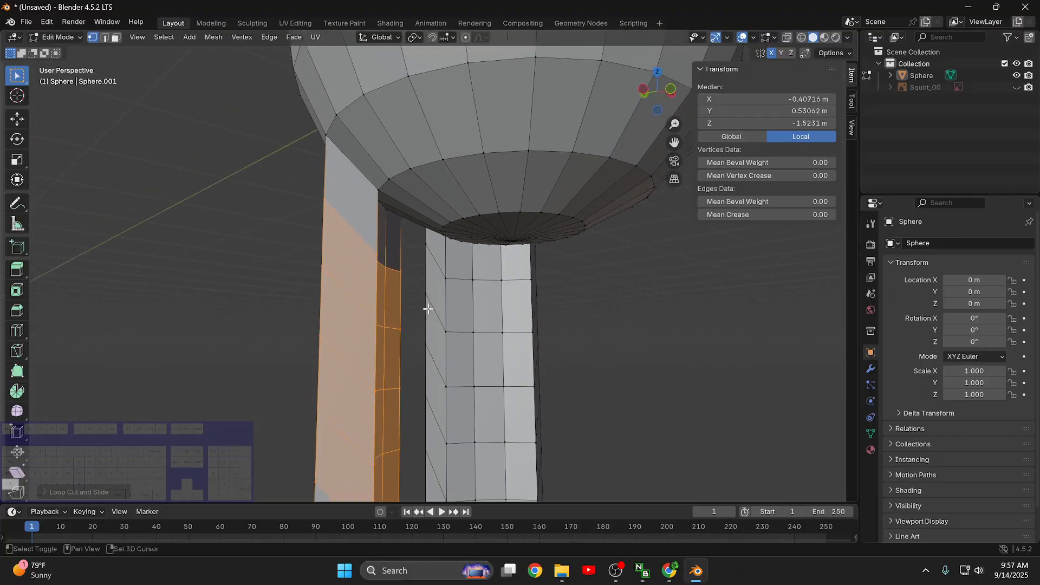
key("ctrl+r")
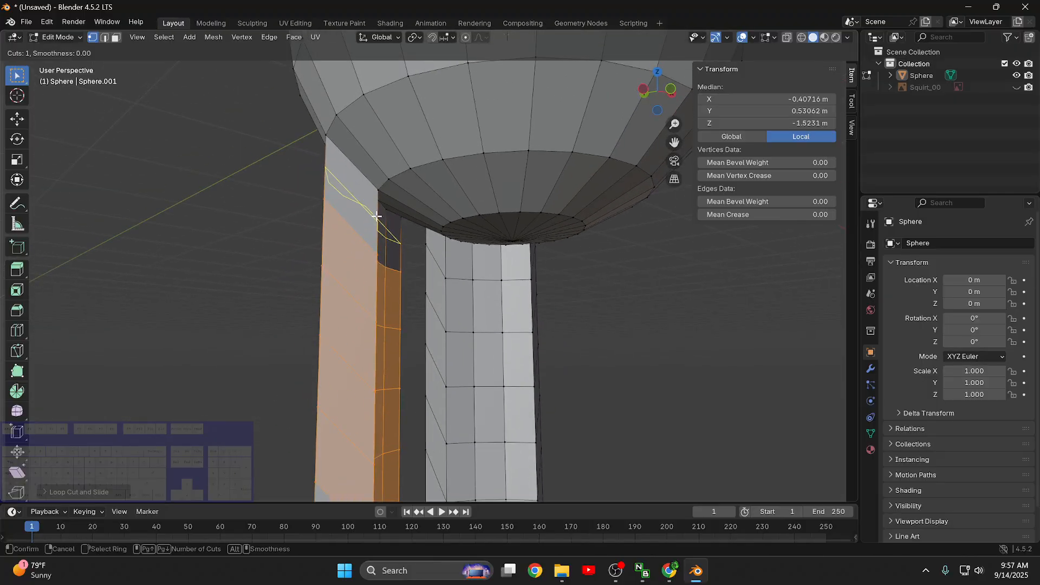
left_click(376, 216)
right_click(376, 216)
key("ctrl+r")
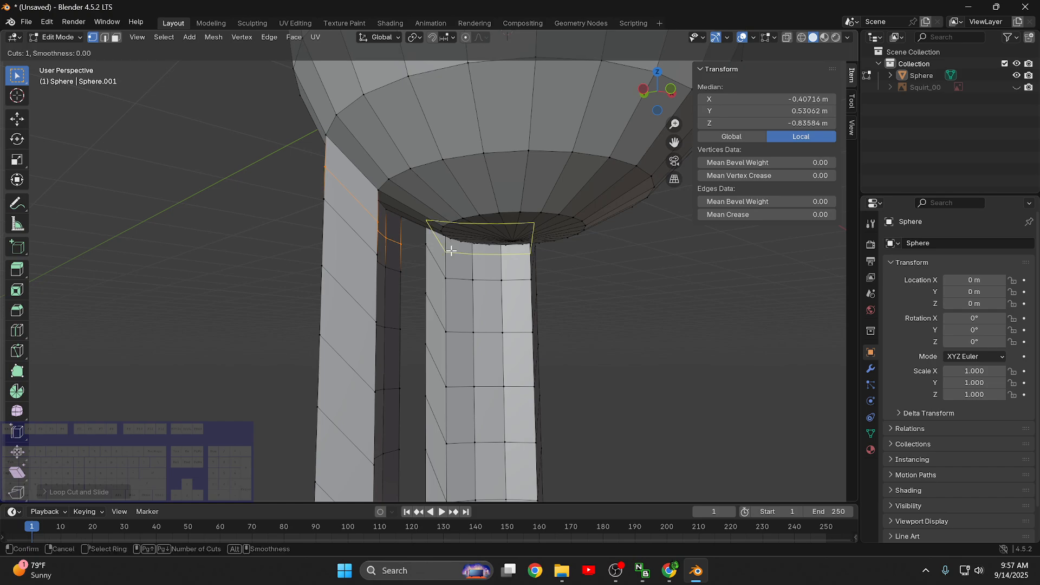
left_click(451, 250)
right_click(451, 251)
- Edge-slide the +X lower limb's uppermost loop up towards the body
scroll(427, 238, "up", 4)
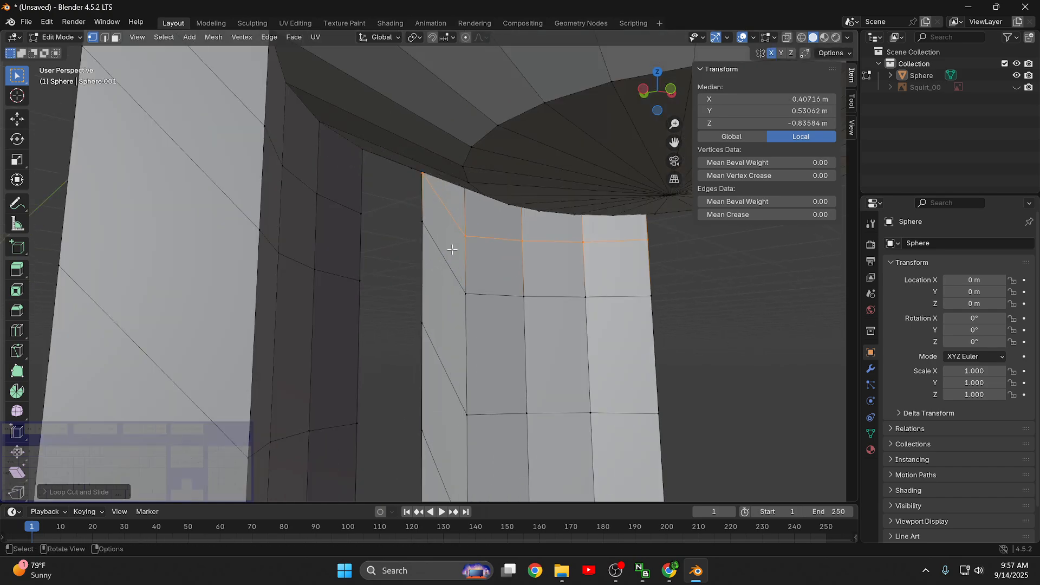
middle_click_drag(590, 266, 485, 315)
key("g")
key("g")
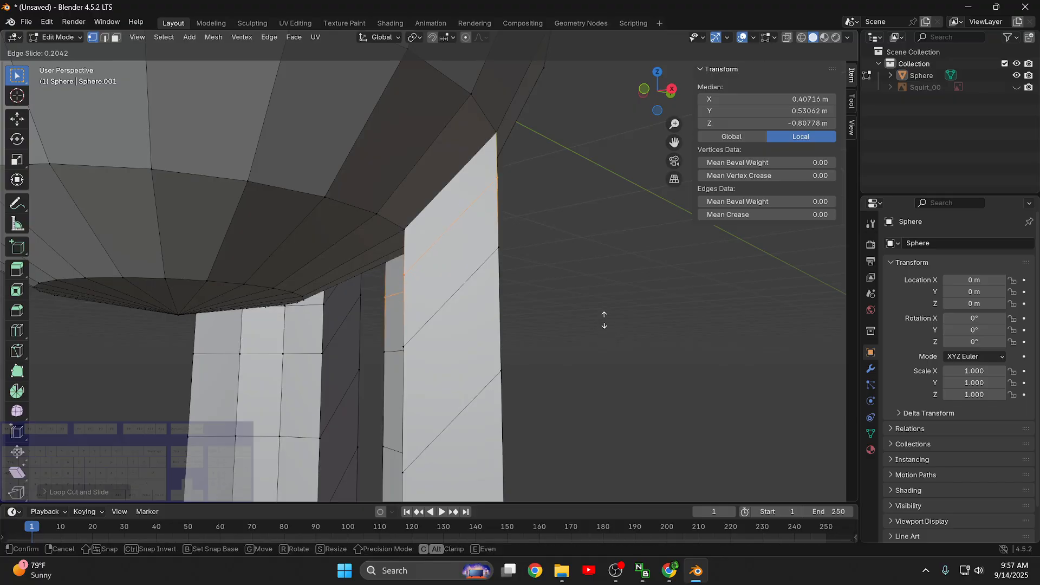
left_click(603, 287)
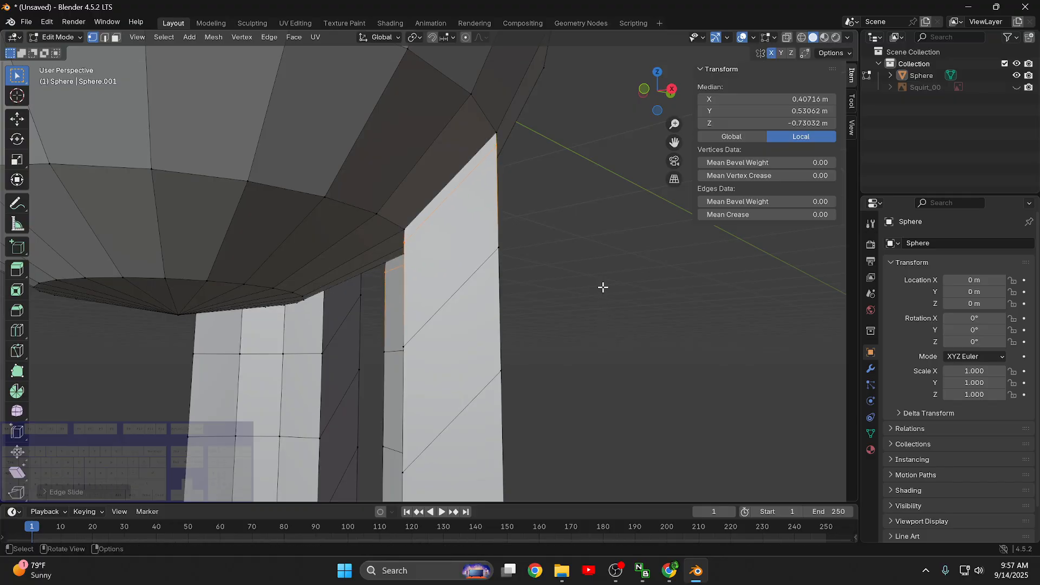
- Scale the +X lower limb's uppermost loop down strongly to pinch the joint with the body, and deselect it
key("s")
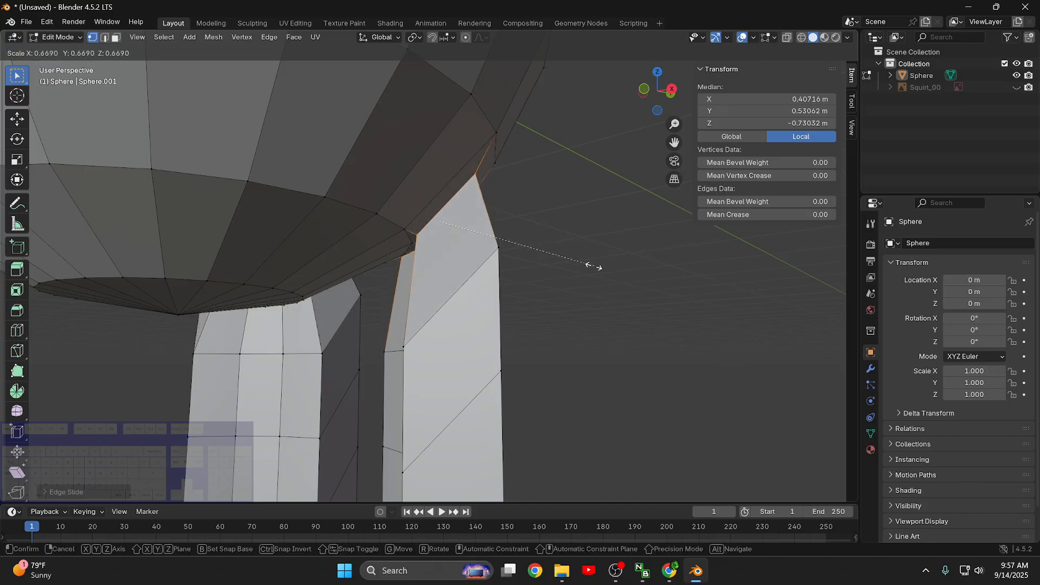
left_click(479, 269)
left_click(601, 325)
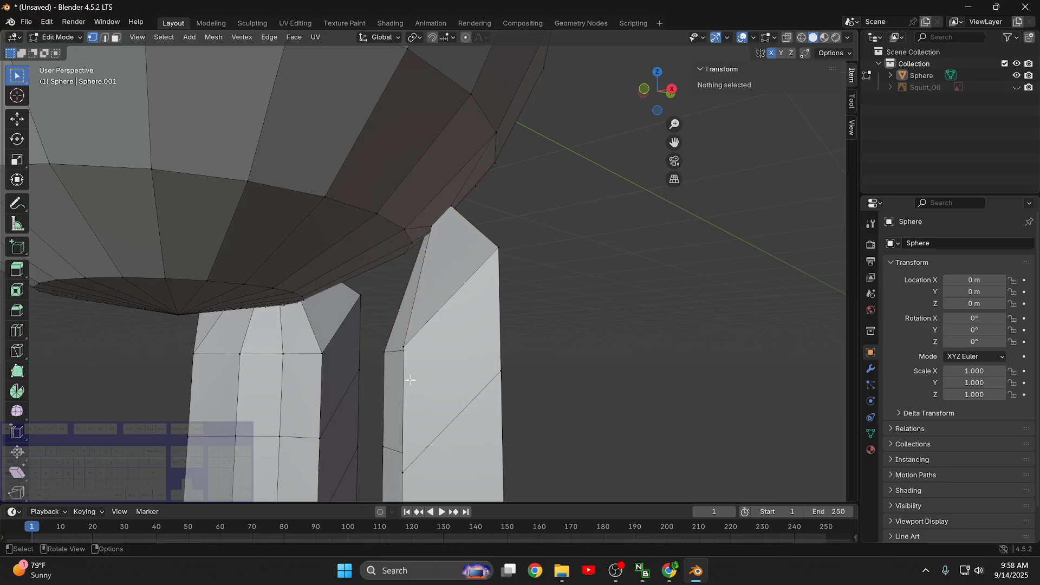
- Select the whole bottom end ring of the -X lower limb and flatten it by scaling to 0 along Z
scroll(358, 377, "down", 4)
middle_click_drag(330, 395, 415, 355)
middle_click_drag(499, 428, 608, 307)
left_click(588, 237, "alt")
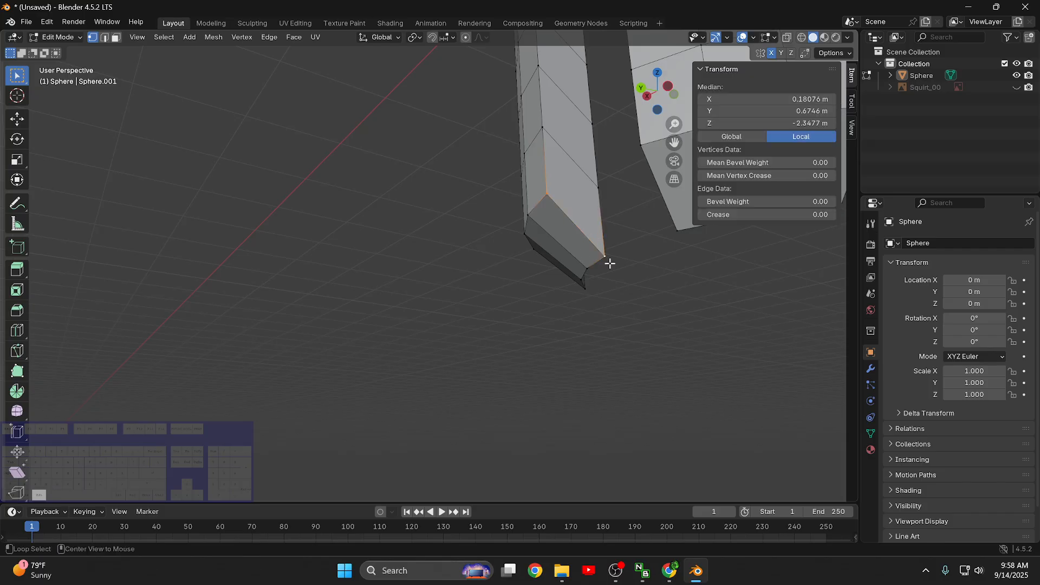
left_click(582, 274, "alt")
middle_click_drag(617, 304, 638, 258)
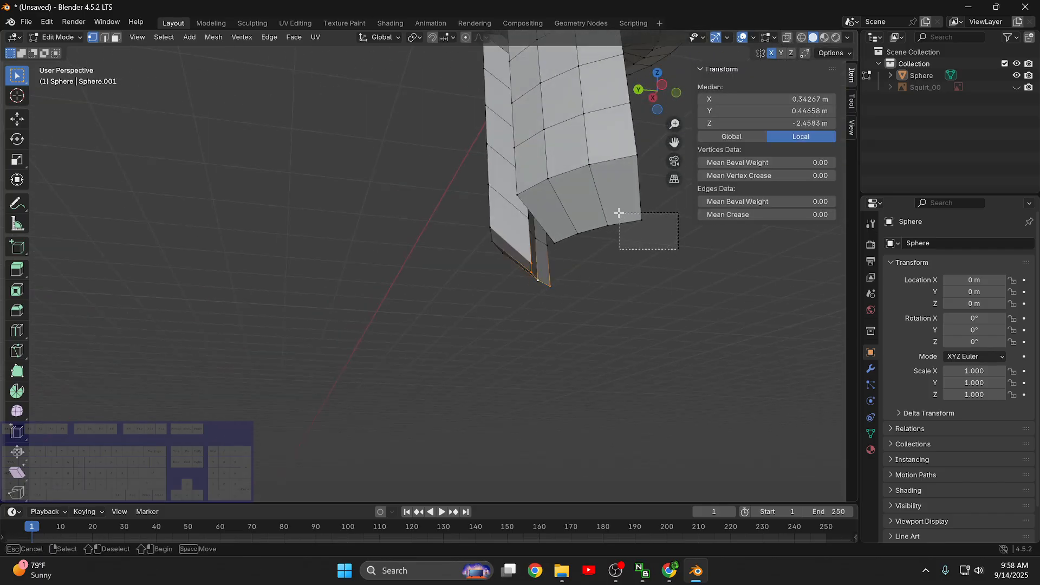
left_click(564, 232, "alt")
left_click_drag(559, 254, 538, 216, "shift")
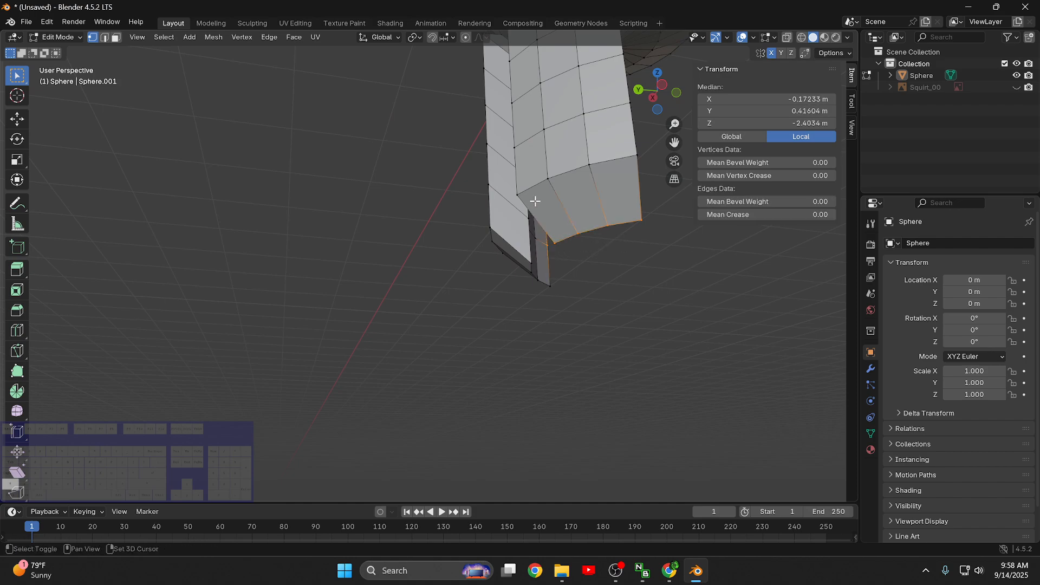
middle_click_drag(618, 270, 674, 275)
left_click_drag(698, 258, 574, 208)
left_click(590, 169, "shift")
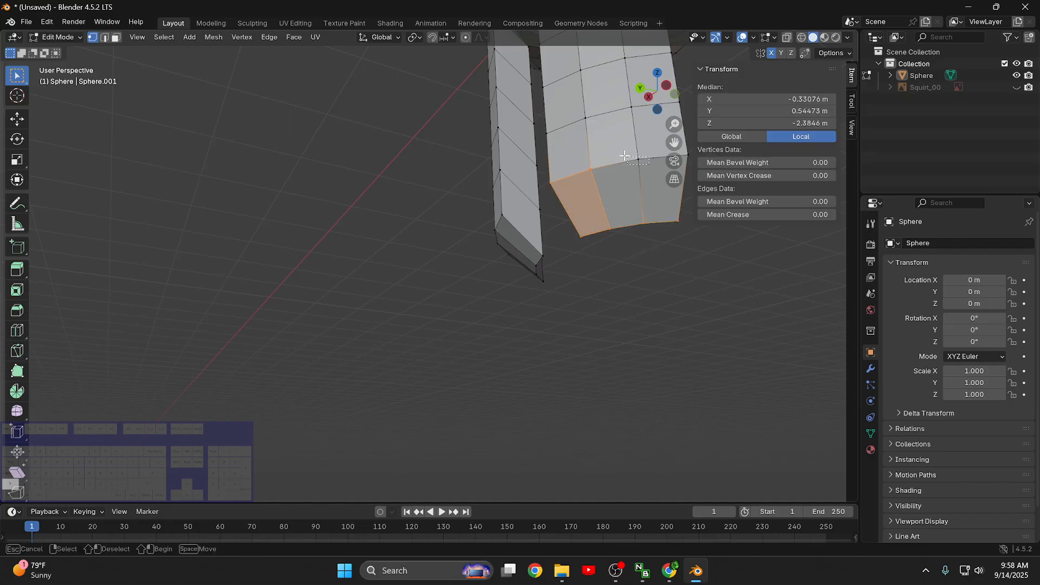
left_click(638, 158, "shift")
middle_click_drag(710, 352, 622, 361, "shift")
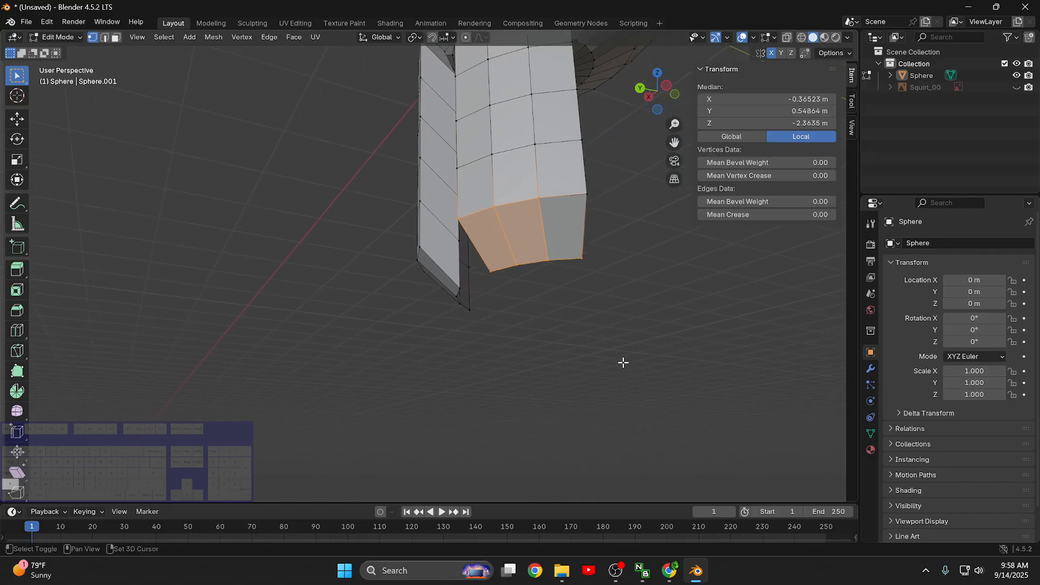
left_click(587, 190, "shift")
middle_click_drag(652, 246, 676, 274)
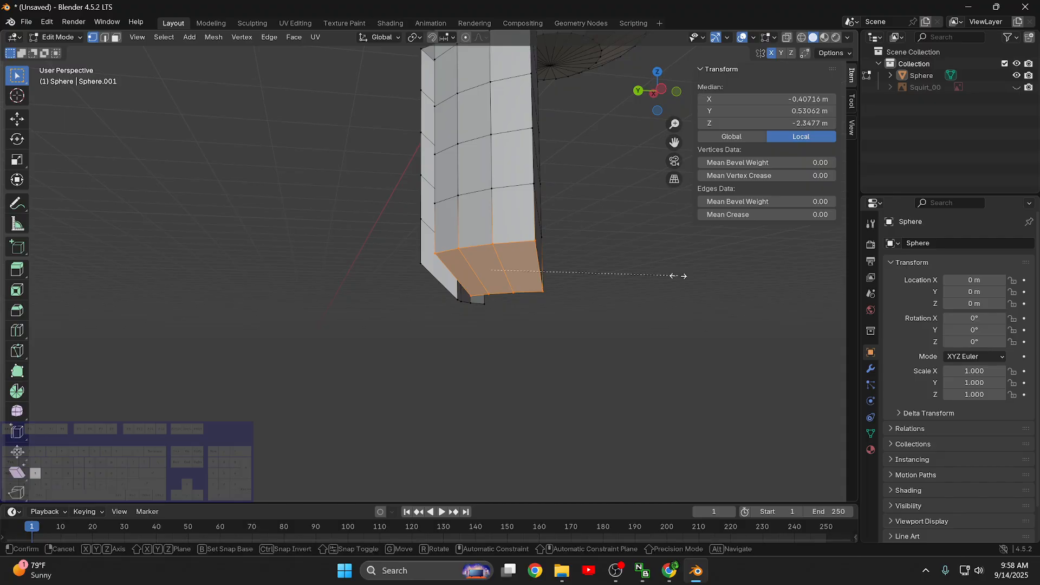
key("s")
type("z")
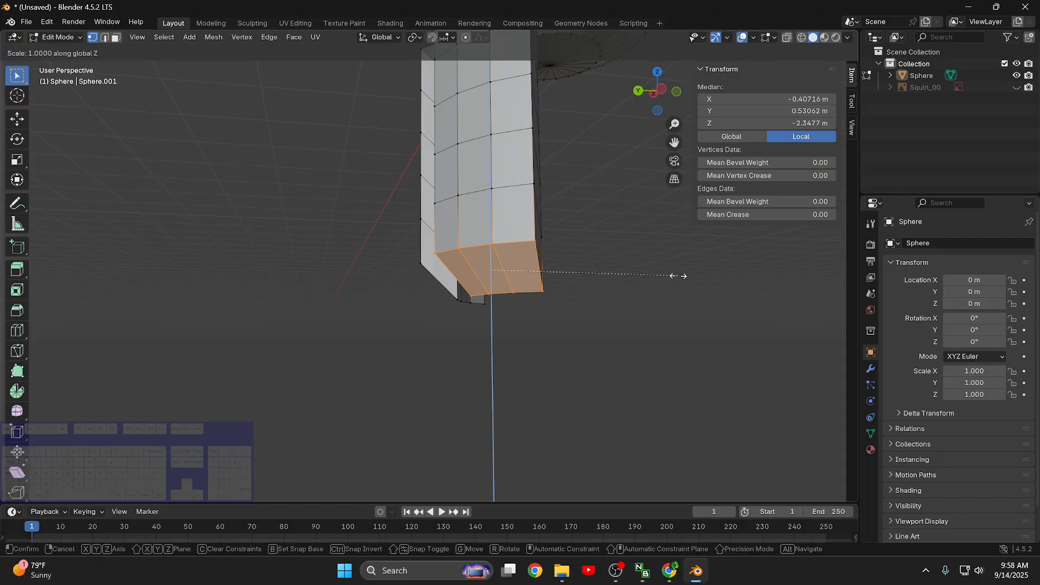
type("0")
key("Return")
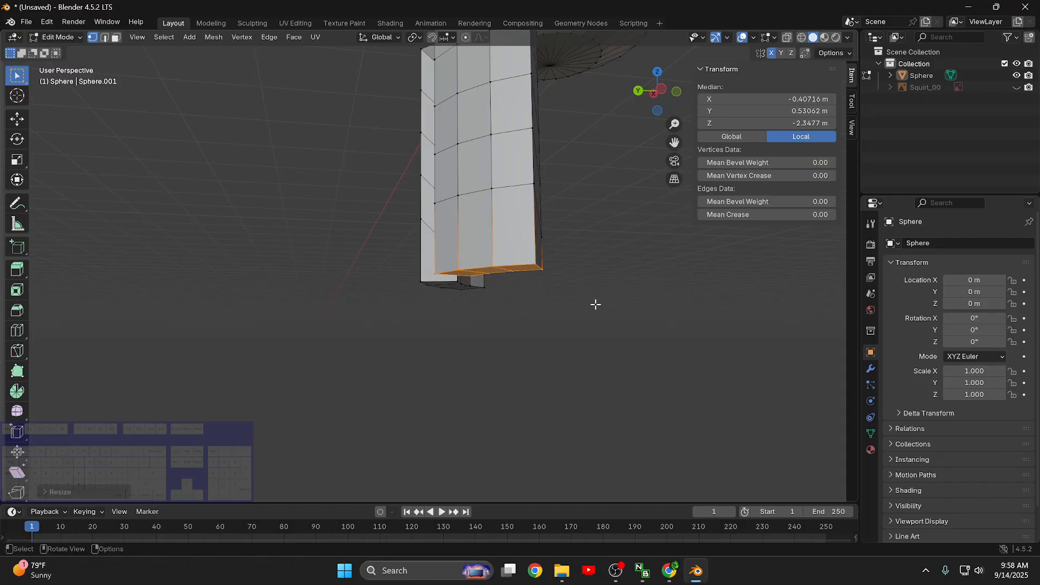
- Scale the flattened bottom end of the -X lower limb down strongly in two passes to form a near point
middle_click_drag(596, 305, 589, 350)
scroll(510, 382, "up", 4)
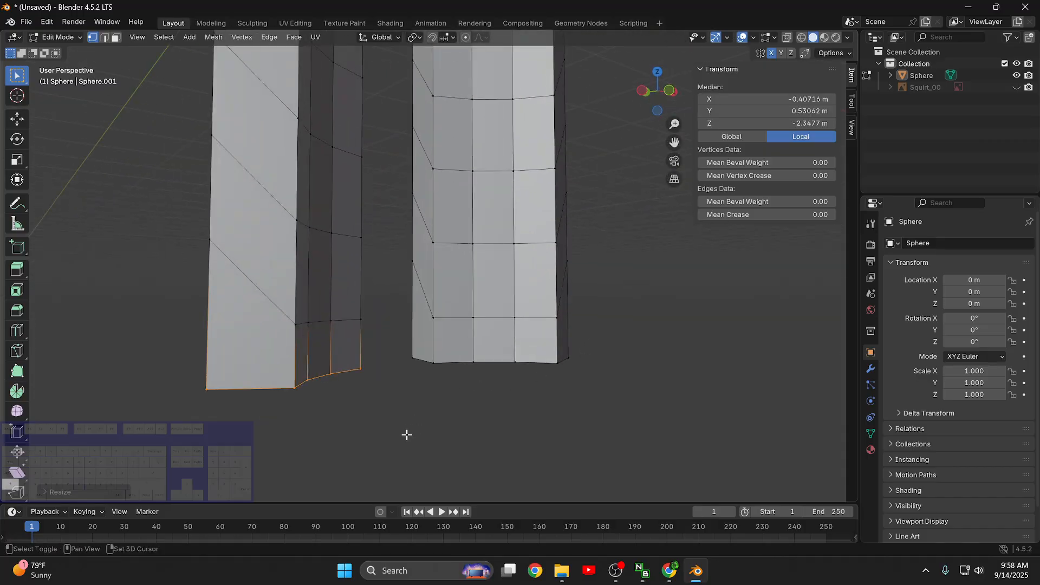
middle_click_drag(407, 434, 571, 281, "shift")
key("s")
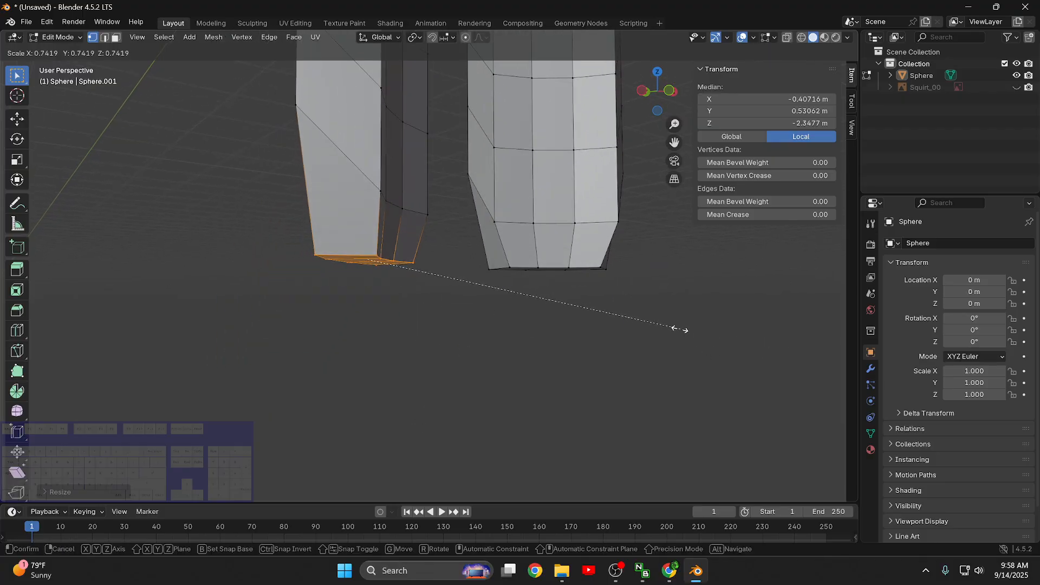
left_click(471, 304)
key("s")
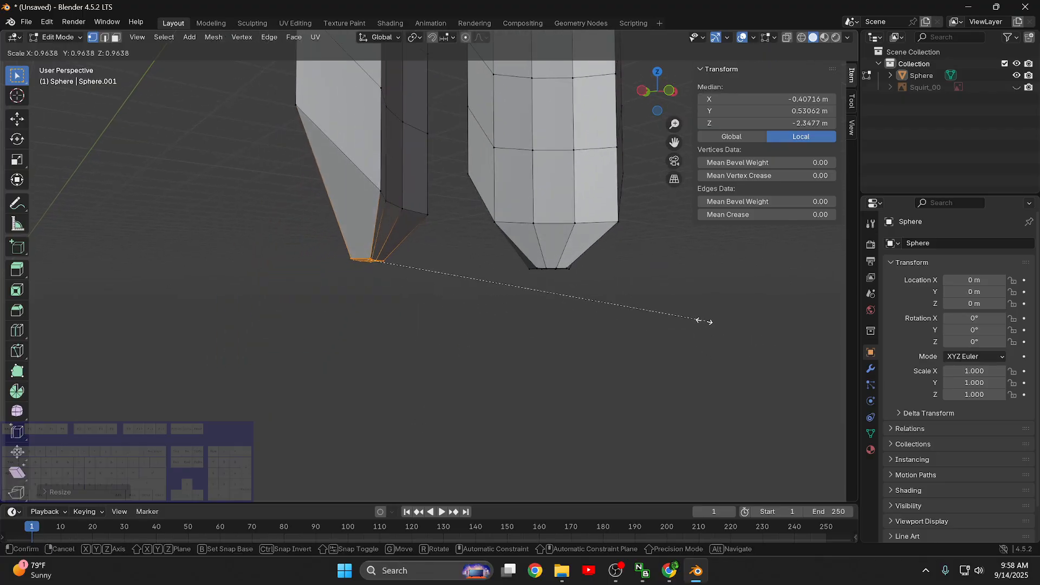
left_click(473, 293)
- Move the pointed tip of the -X lower limb down about 0.2 m along Z
middle_click_drag(461, 323, 512, 322)
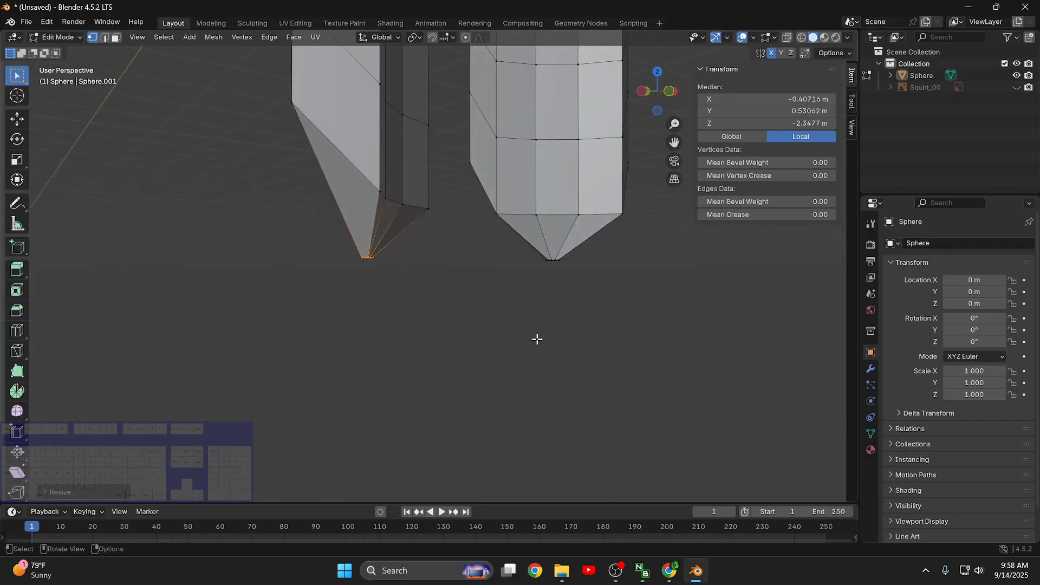
key("shift+v")
key("g")
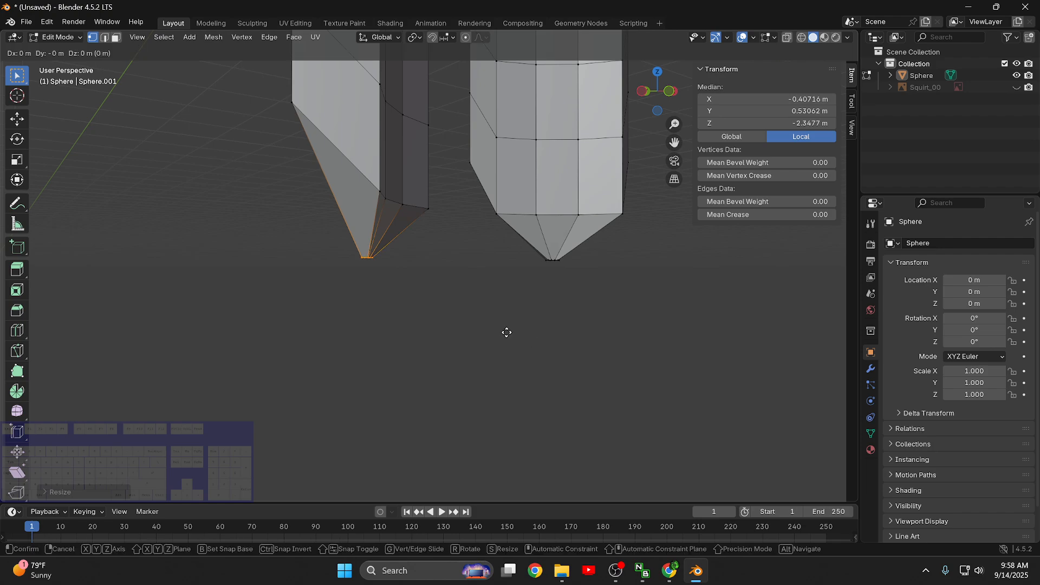
key("z")
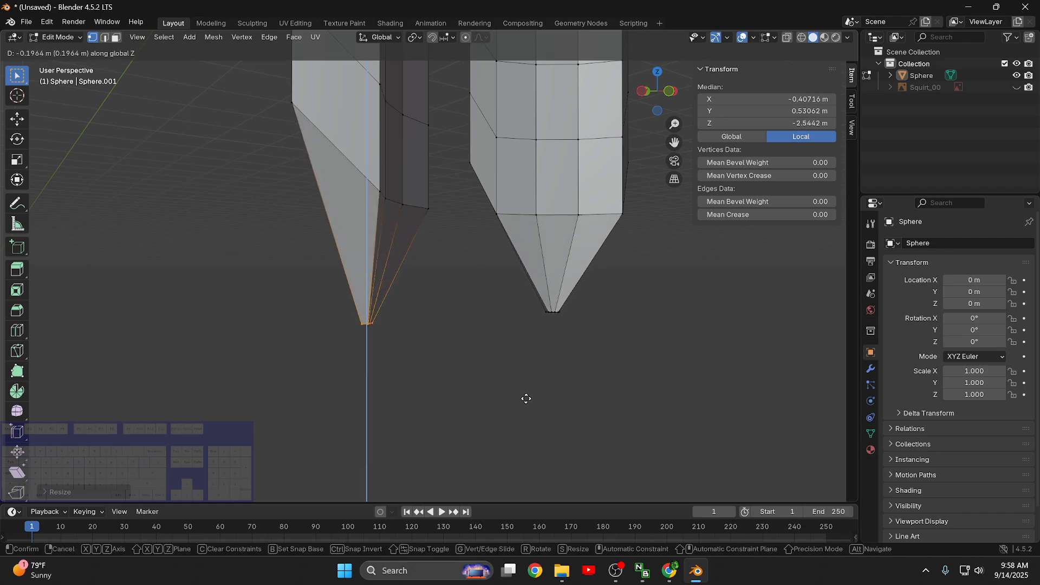
left_click(527, 404)
- On the -X lower limb, scale the first loop above the tip to about 0.68 and the second to about 0.82
middle_click_drag(527, 404, 423, 362)
scroll(432, 316, "down", 5)
middle_click_drag(432, 315, 432, 249)
left_click(433, 248, "alt")
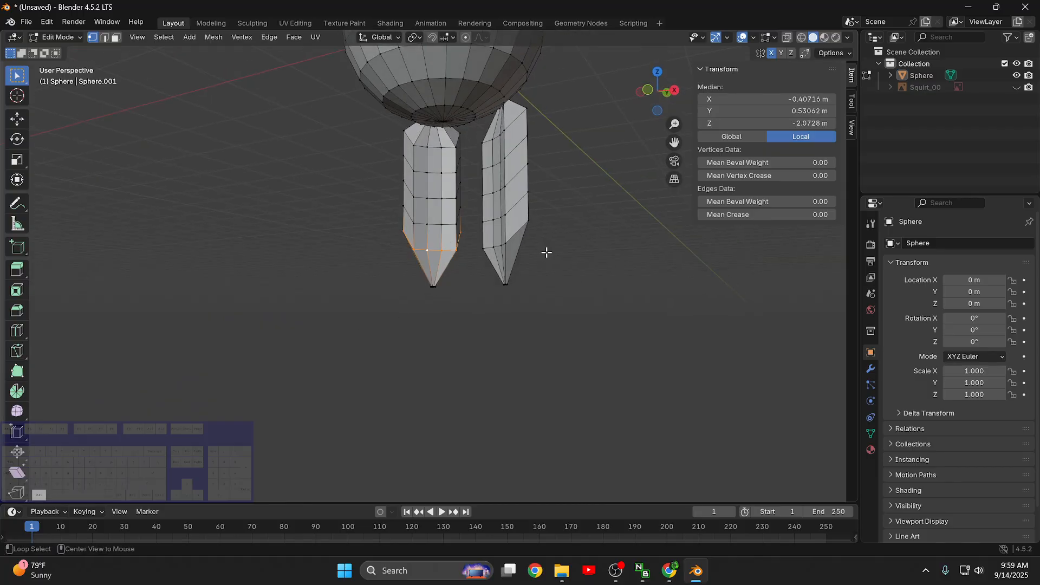
key("s")
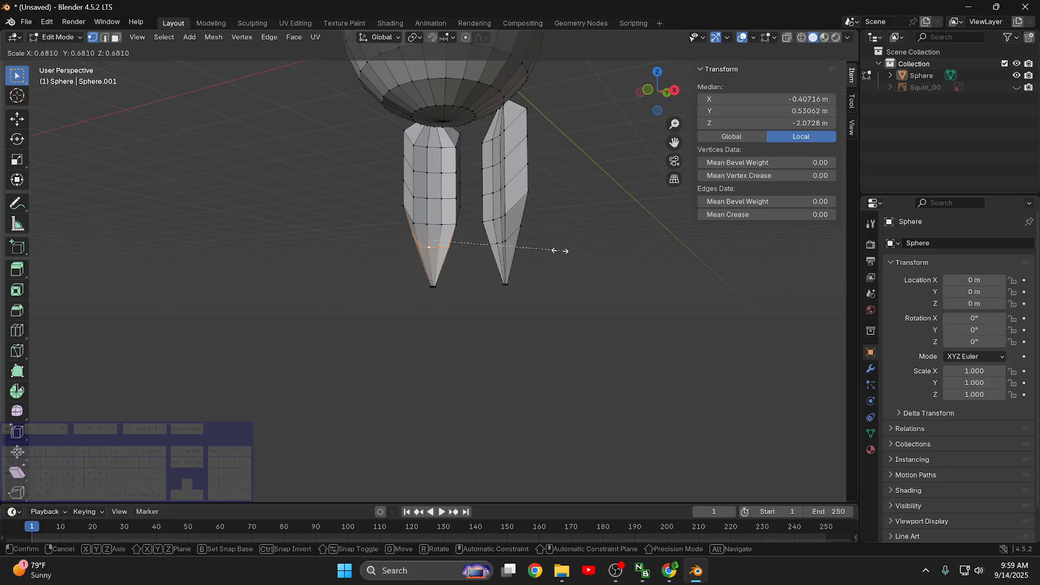
left_click(558, 248)
left_click(441, 224, "alt")
key("s")
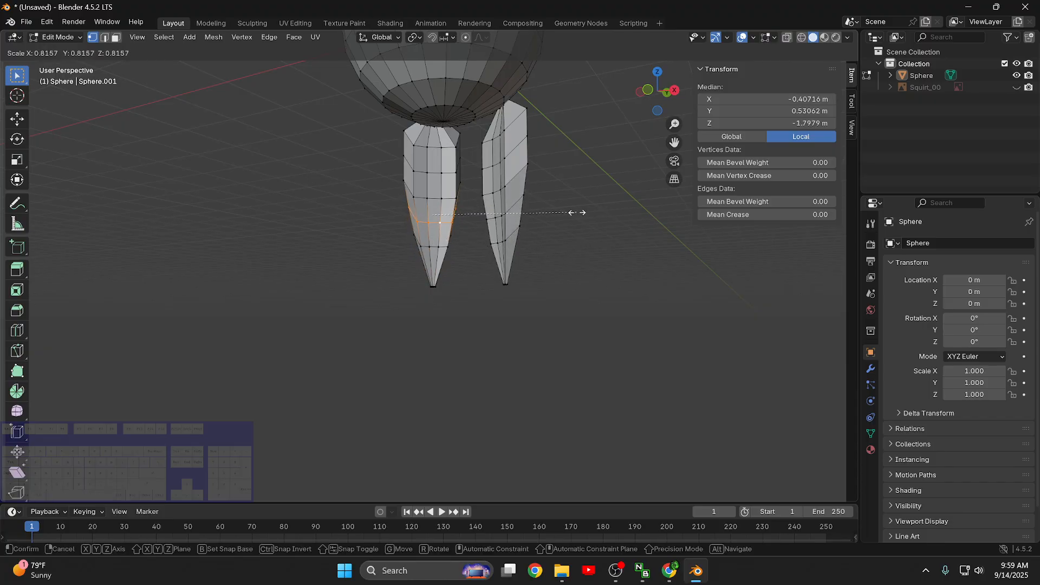
left_click(575, 211)
- Scale the third loop above the -X lower limb's tip to about 0.88 and the fourth to about 0.95
left_click(449, 197, "alt")
key("s")
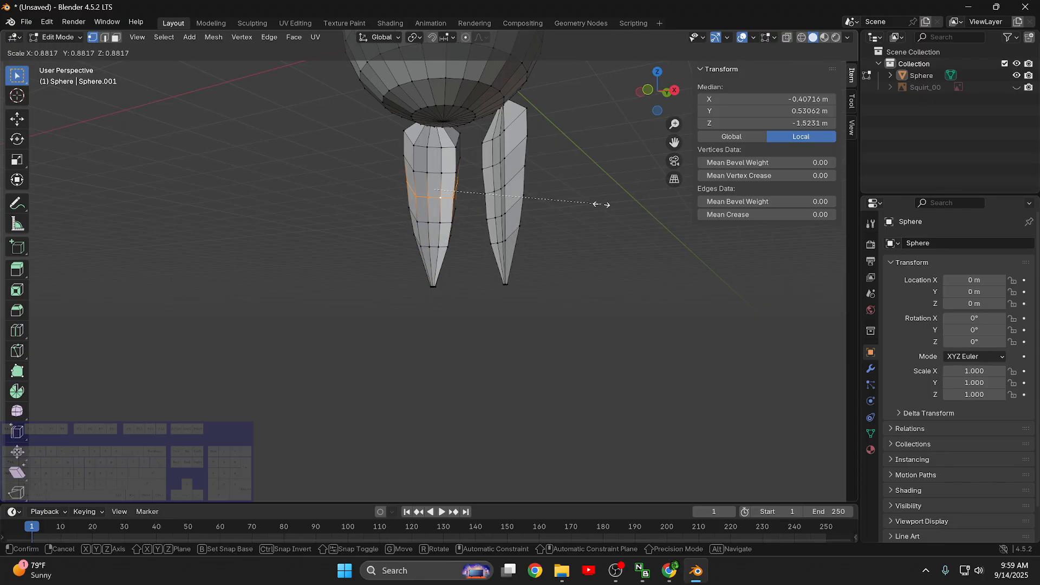
left_click(599, 205)
left_click(436, 171, "alt")
key("s")
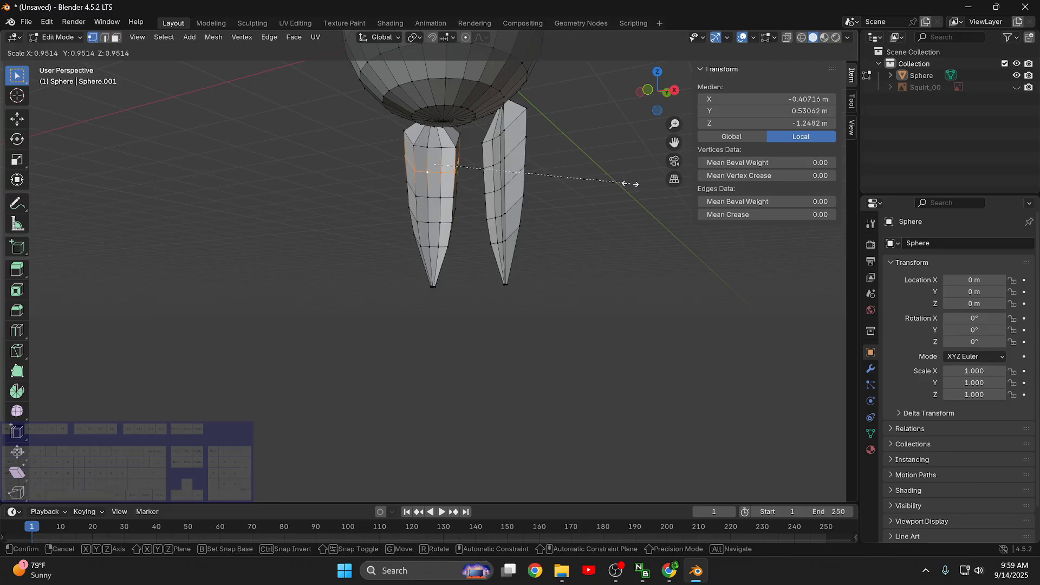
left_click(589, 176)
- Unhide the Squirt_00 reference image and compare it with the model in the front orthographic view
scroll(420, 228, "up", 4)
middle_click_drag(312, 246, 404, 270)
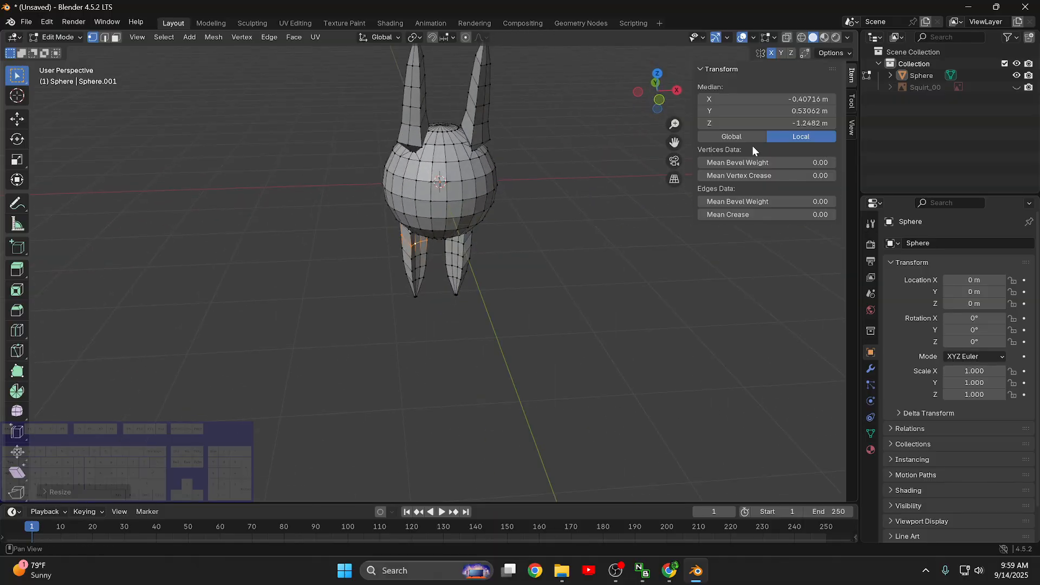
left_click(1016, 87)
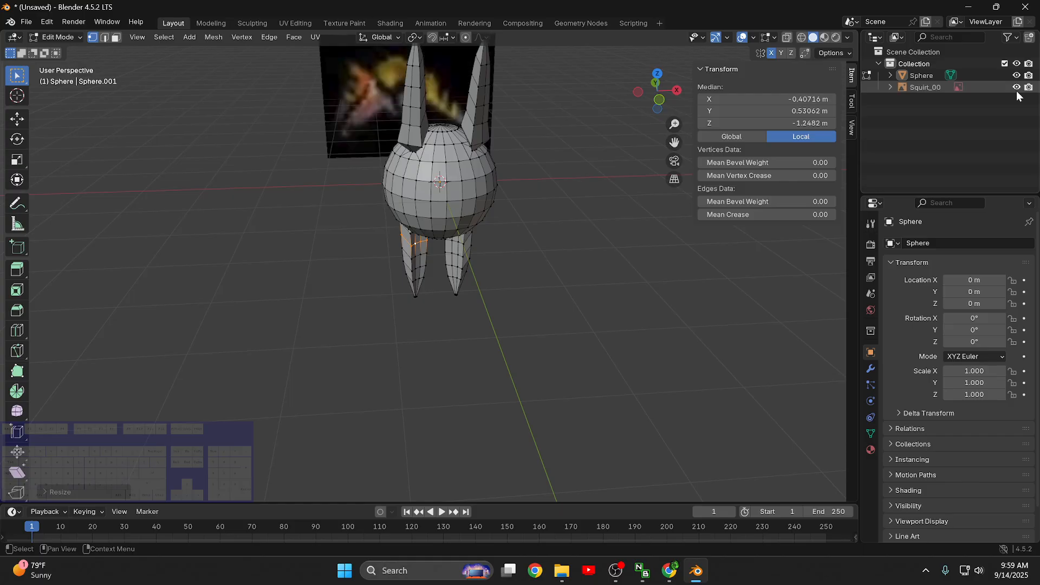
middle_click_drag(478, 282, 546, 172)
scroll(449, 227, "up", 3)
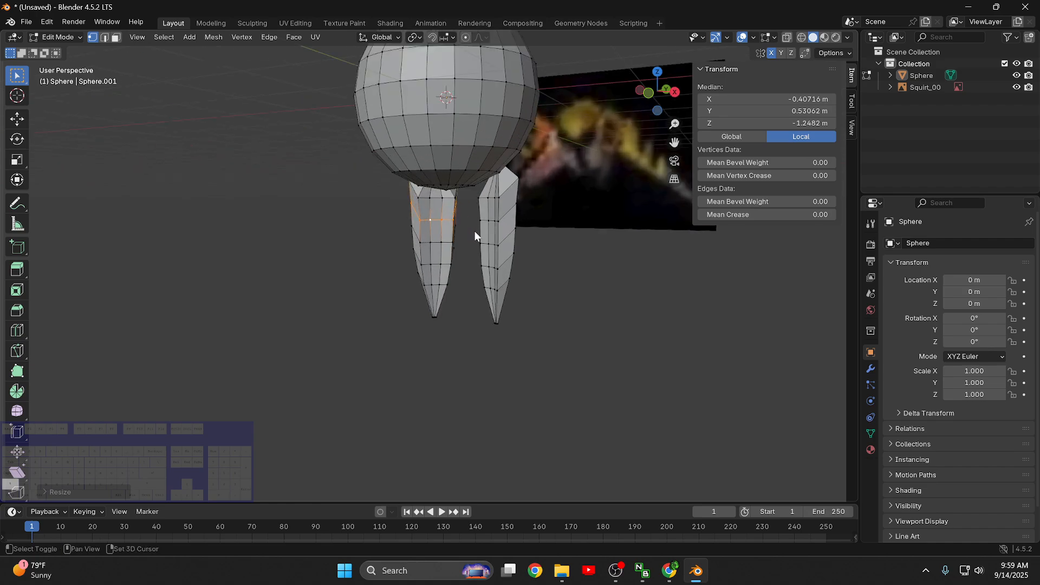
middle_click_drag(474, 231, 479, 347, "shift")
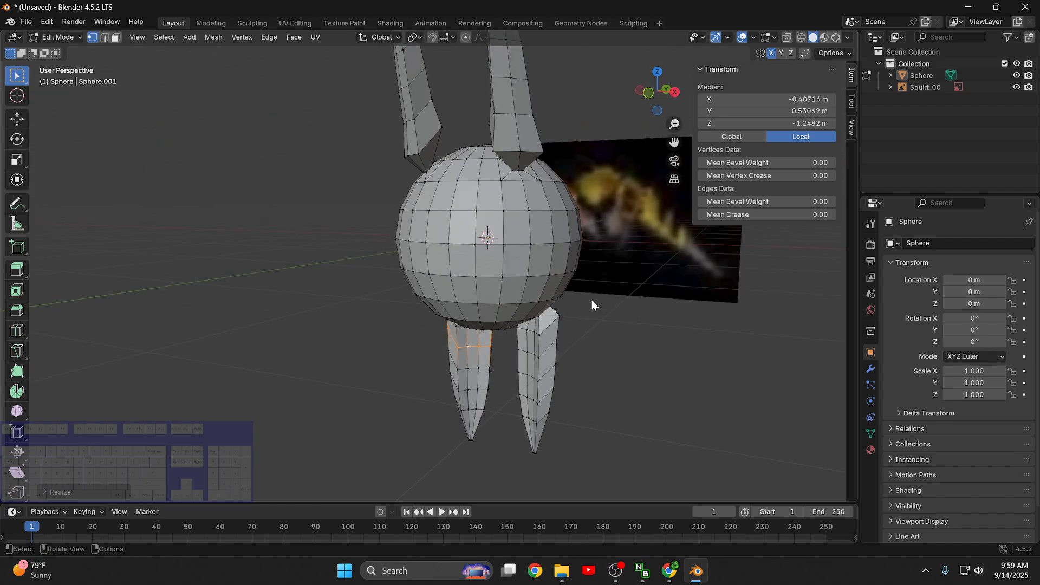
scroll(655, 241, "down", 5)
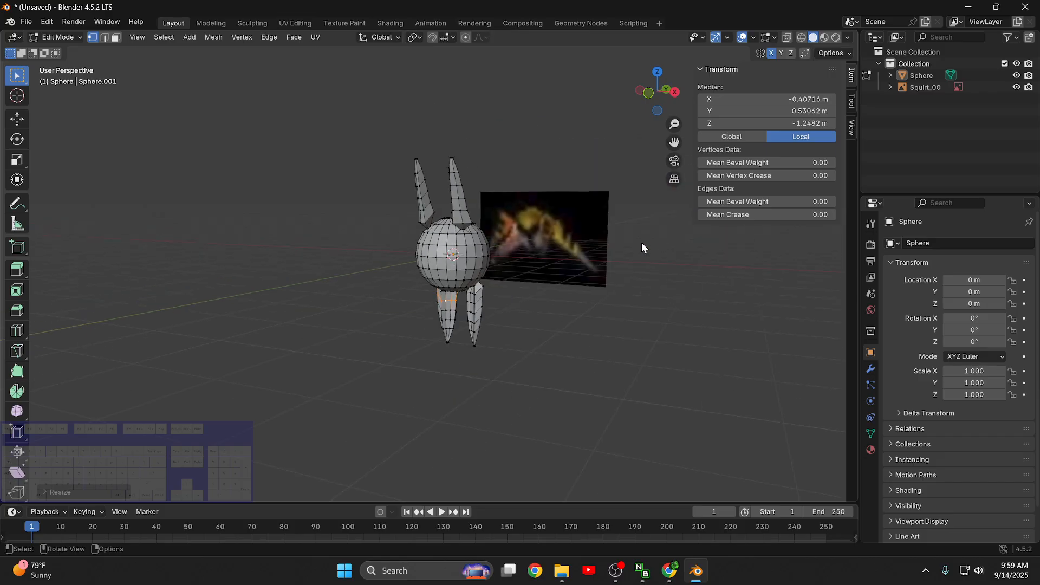
key("KP_1")
scroll(642, 238, "up", 4)
middle_click_drag(741, 316, 651, 325, "shift")
left_click(911, 89)
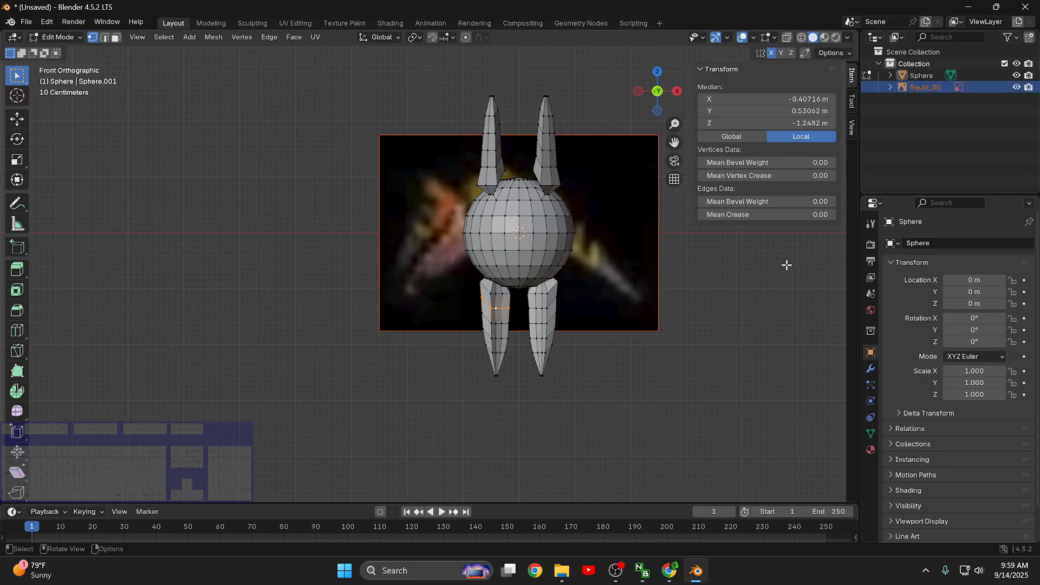
key("g")
key("y")
right_click(680, 289)
key("ctrl+z")
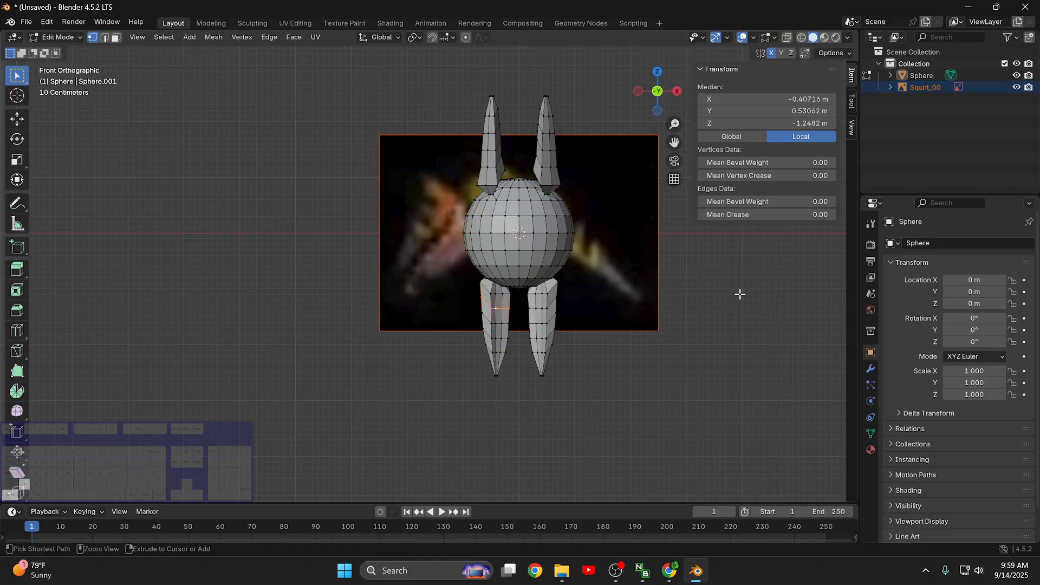
- Switch to Object Mode and move the Squirt_00 reference clear of the model on the -X side, to about X -4.59 m
left_click(750, 360)
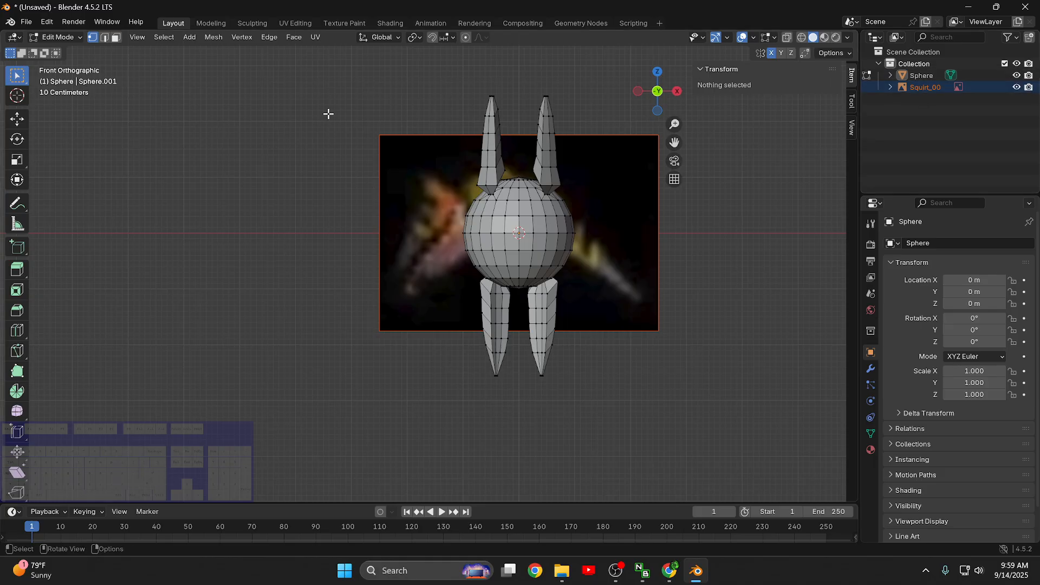
left_click(73, 38)
left_click(61, 54)
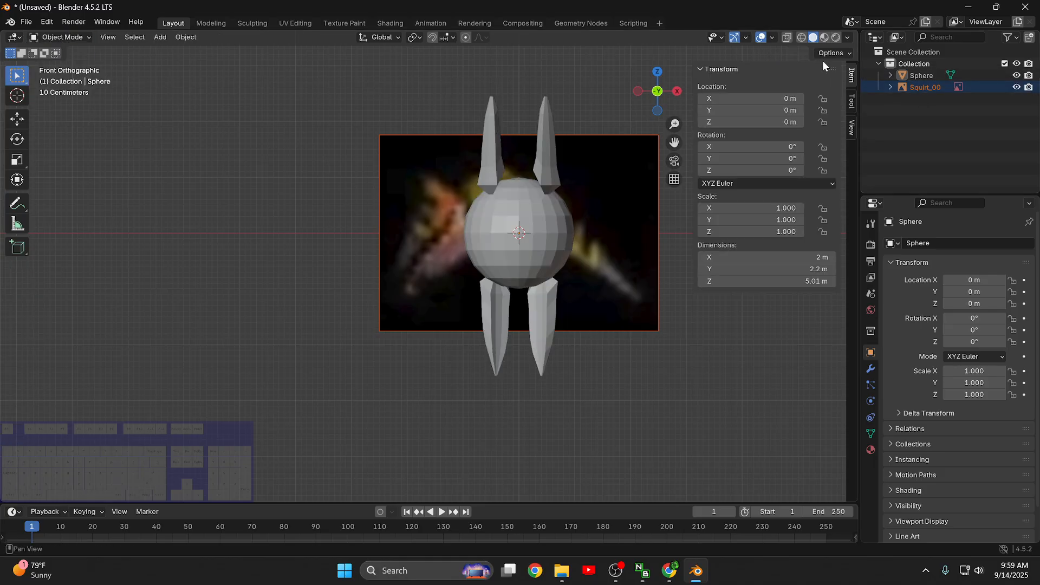
left_click(927, 87)
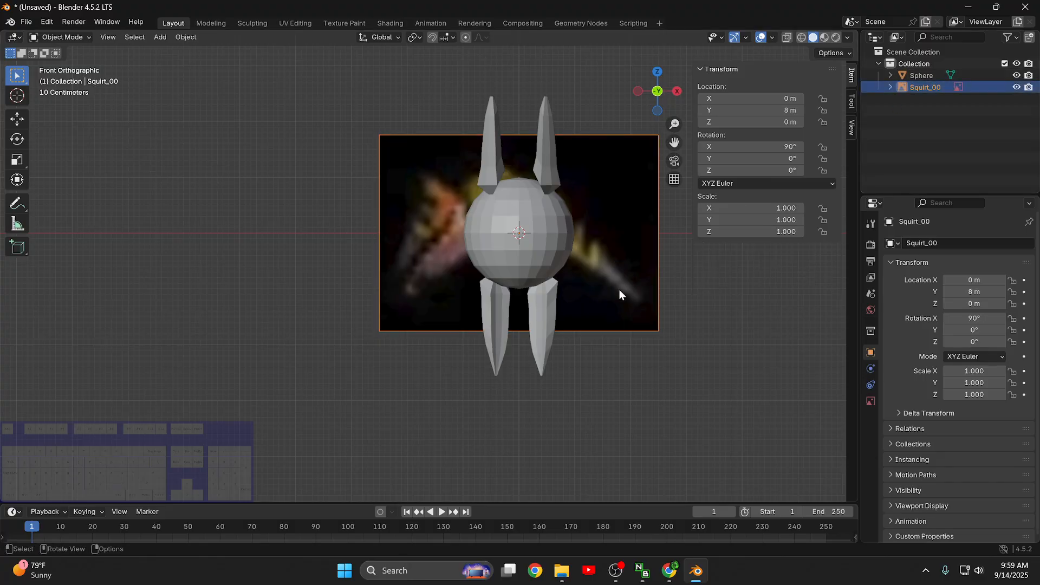
key("g")
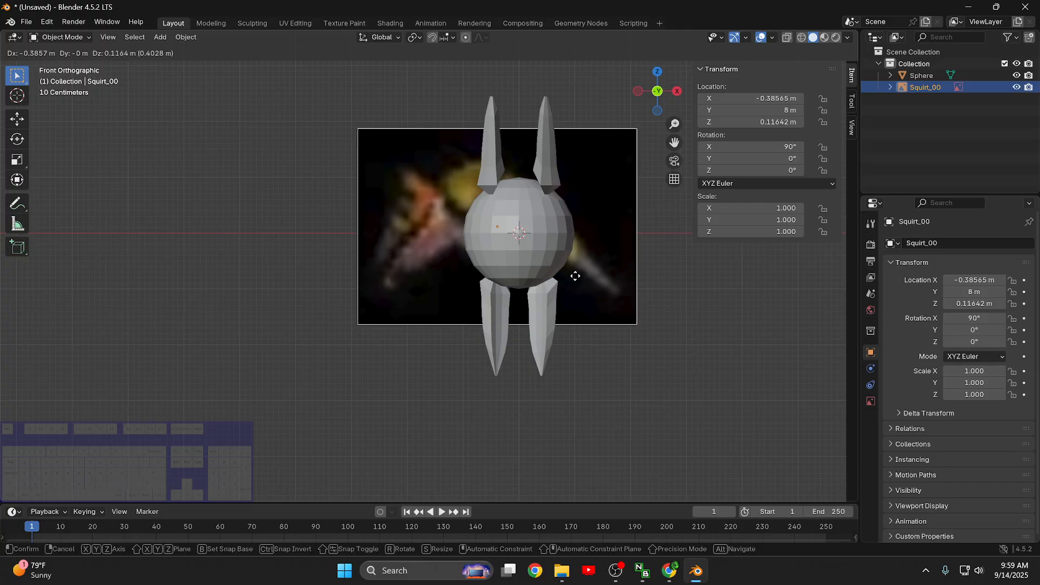
left_click(339, 291)
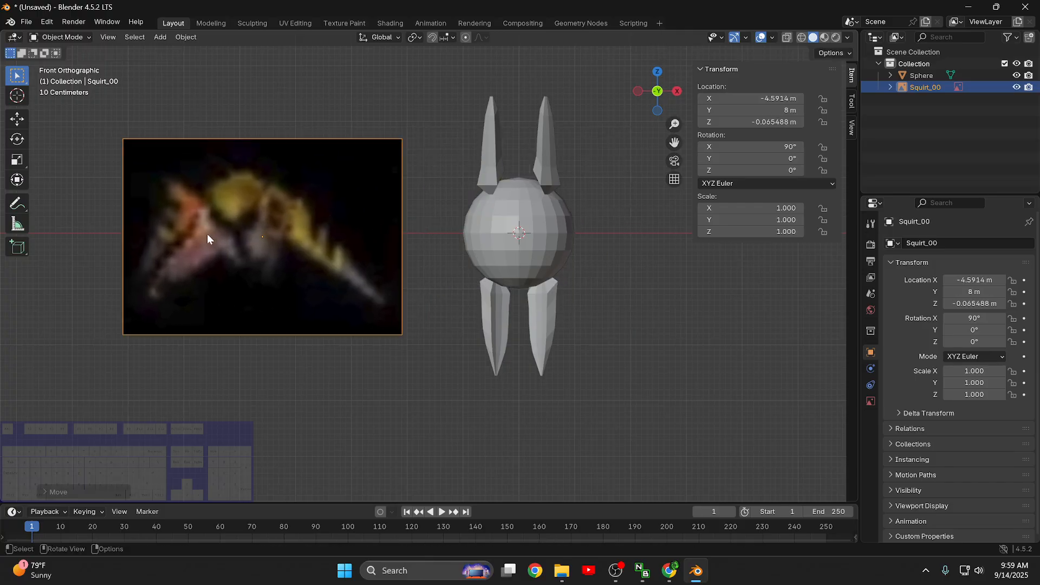
- Move the Squirt_00 reference closer to the model, to about X -2.32 m and Z -0.24 m, and select the Sphere
scroll(566, 185, "up", 4)
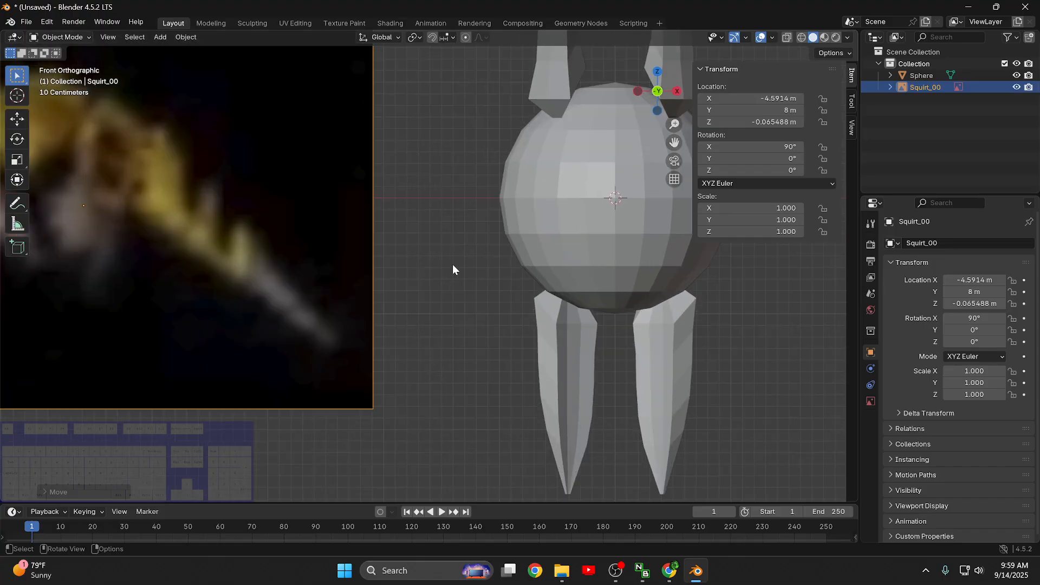
scroll(453, 264, "down", 2)
key("g")
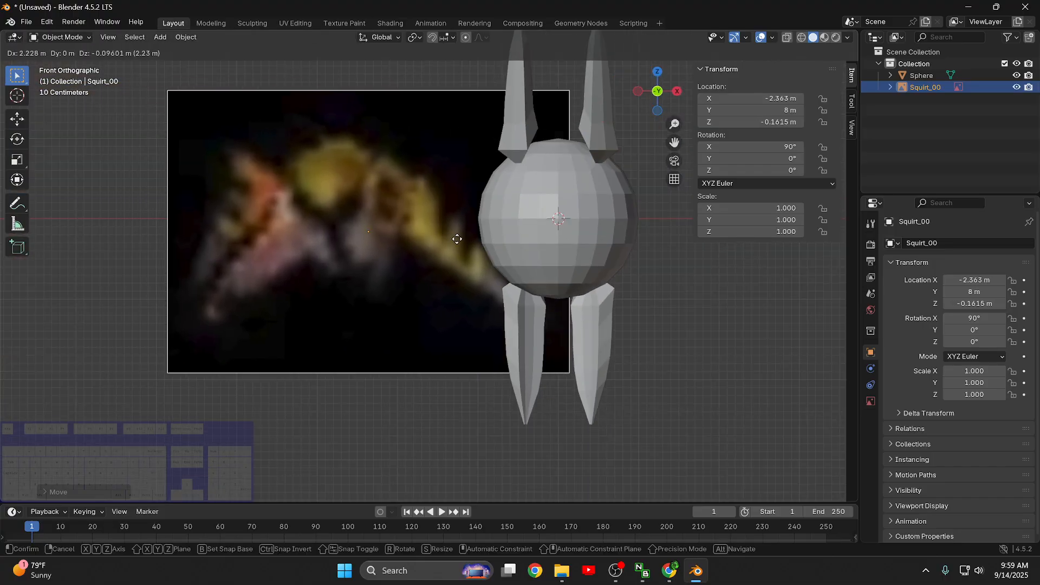
left_click(448, 241)
scroll(656, 267, "up", 1)
middle_click_drag(753, 324, 659, 357, "shift")
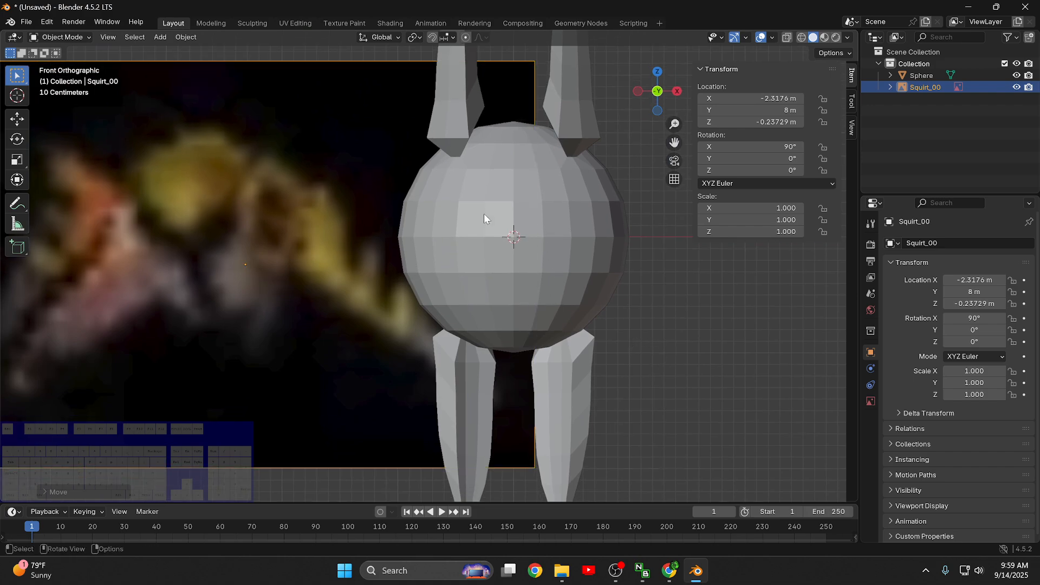
left_click(920, 75)
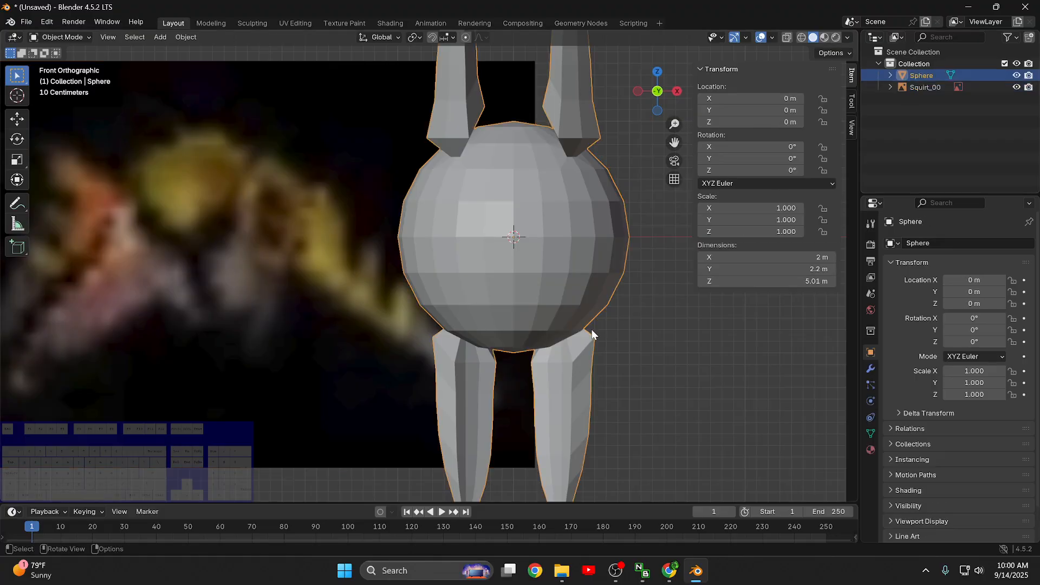
- Switch the Sphere to Edit Mode and slide the upper front centre-line vertex down to about Z 0.455 m
left_click(80, 37)
left_click(73, 64)
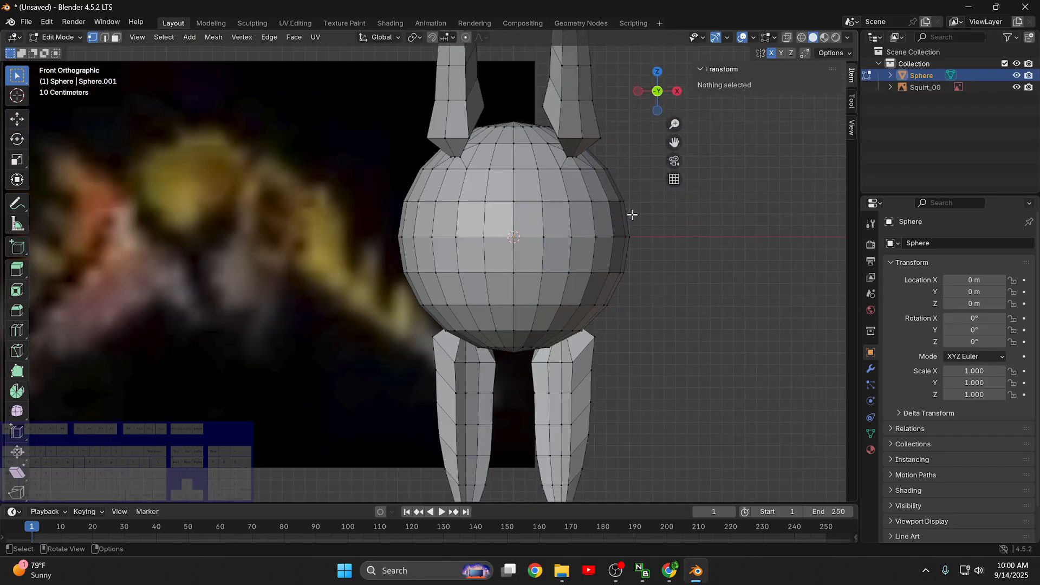
left_click(513, 159)
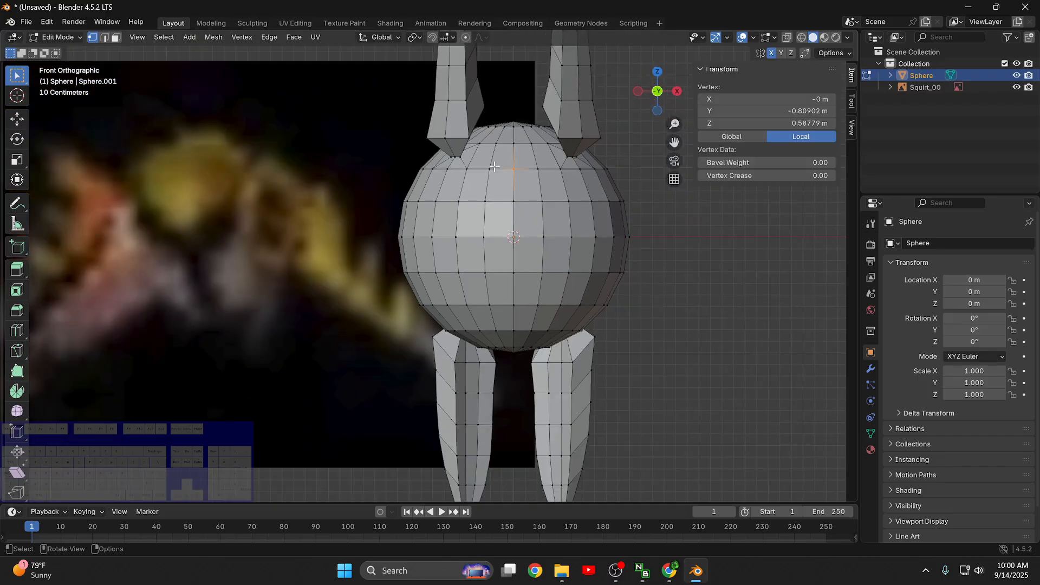
key("g")
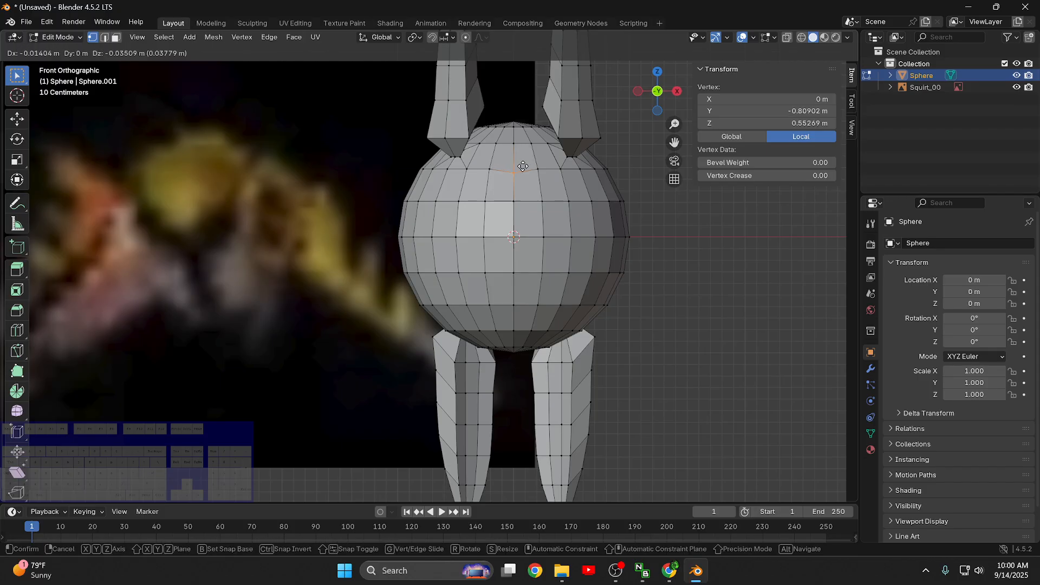
key("g")
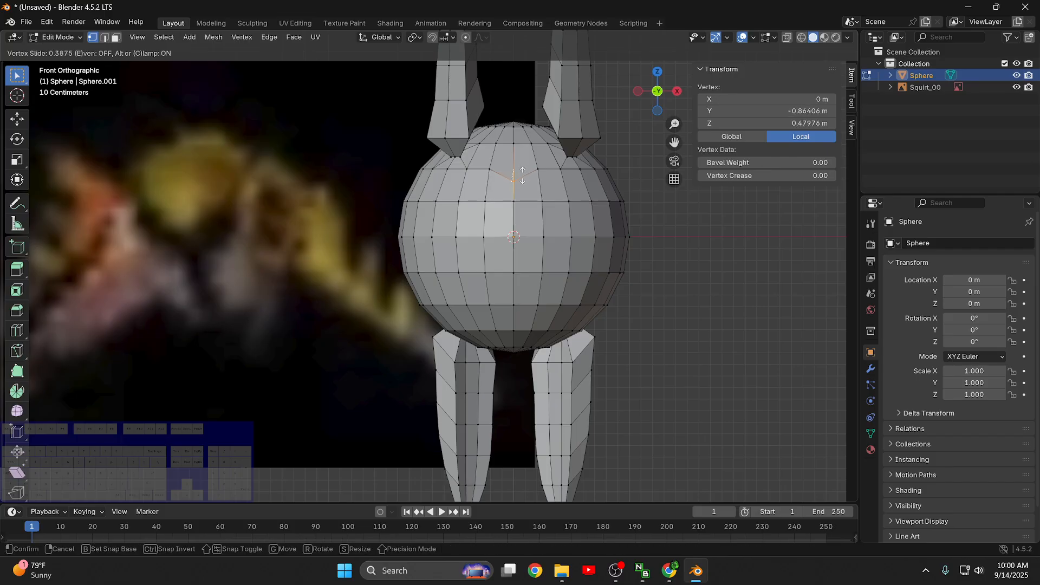
left_click(522, 177)
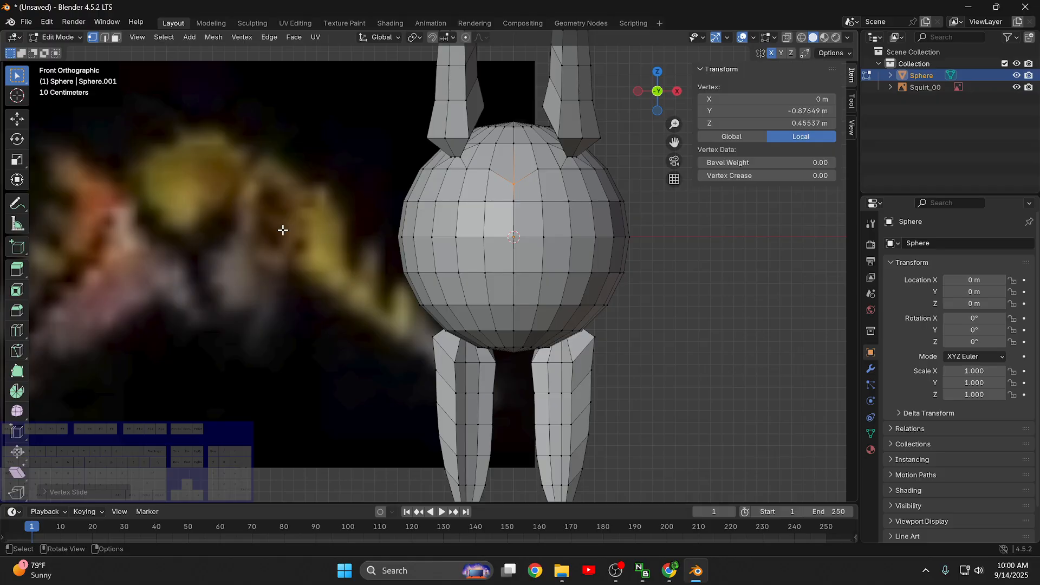
- Slide the equator vertex nearest the front centre line up to about Z 0.125 m, and the second one on the -X side higher
left_click(549, 232)
key("shift+v")
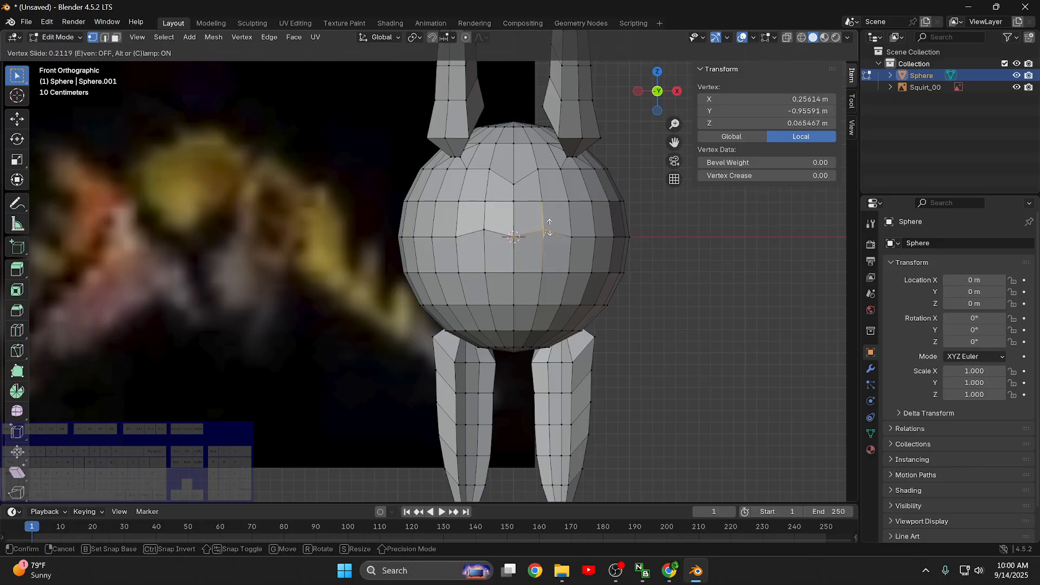
left_click(548, 221)
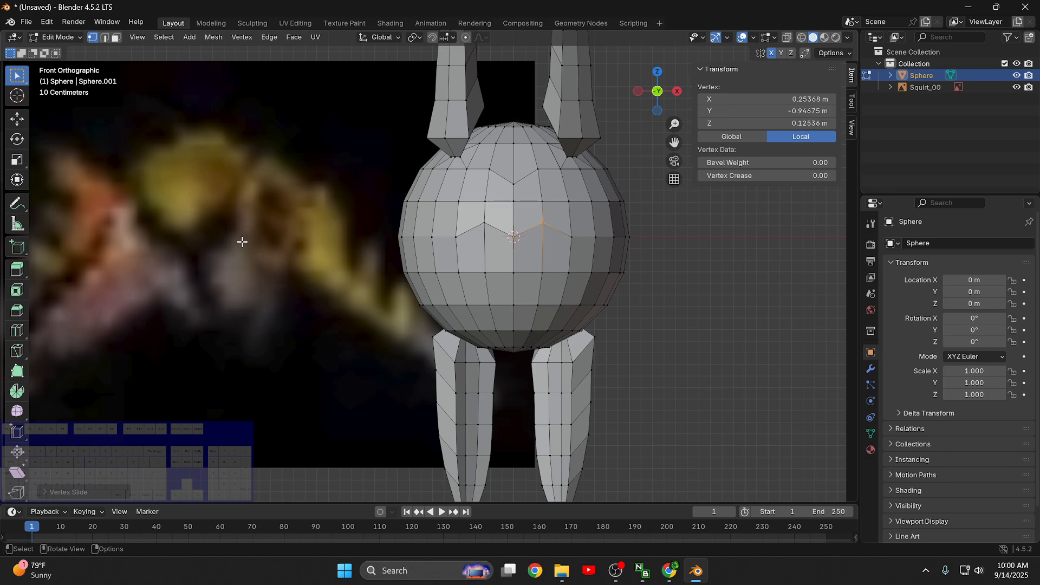
left_click(459, 236)
key("shift+v")
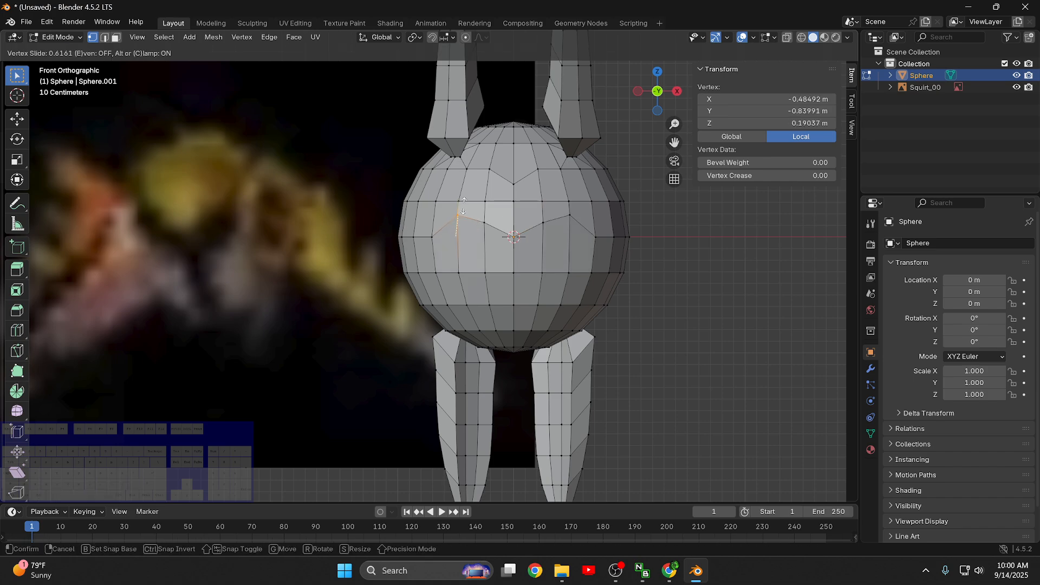
left_click(463, 206)
- Slide the vertex above the raised second -X equator vertex up to about Z 0.457 m
key("g")
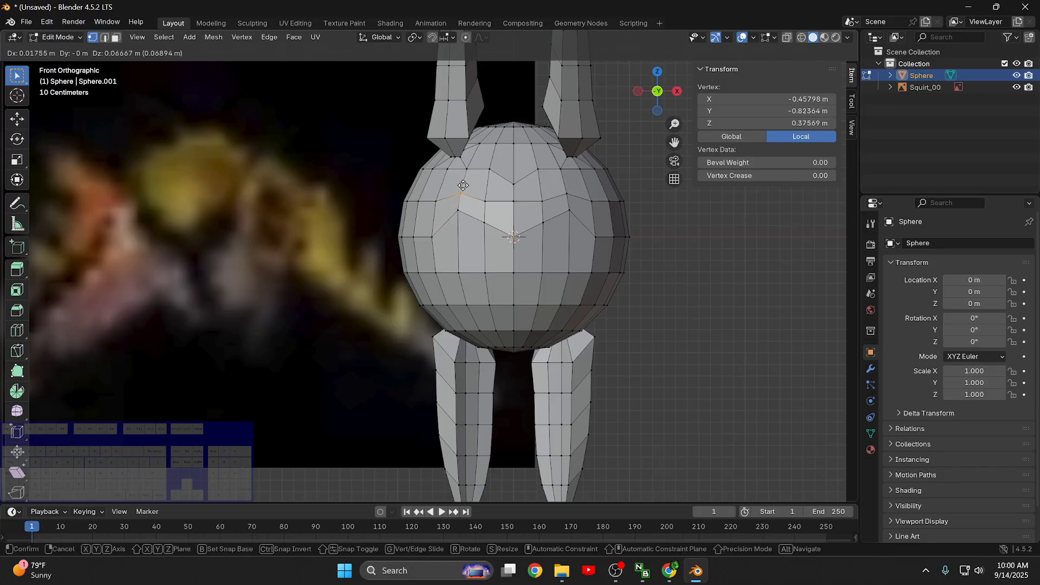
key("g")
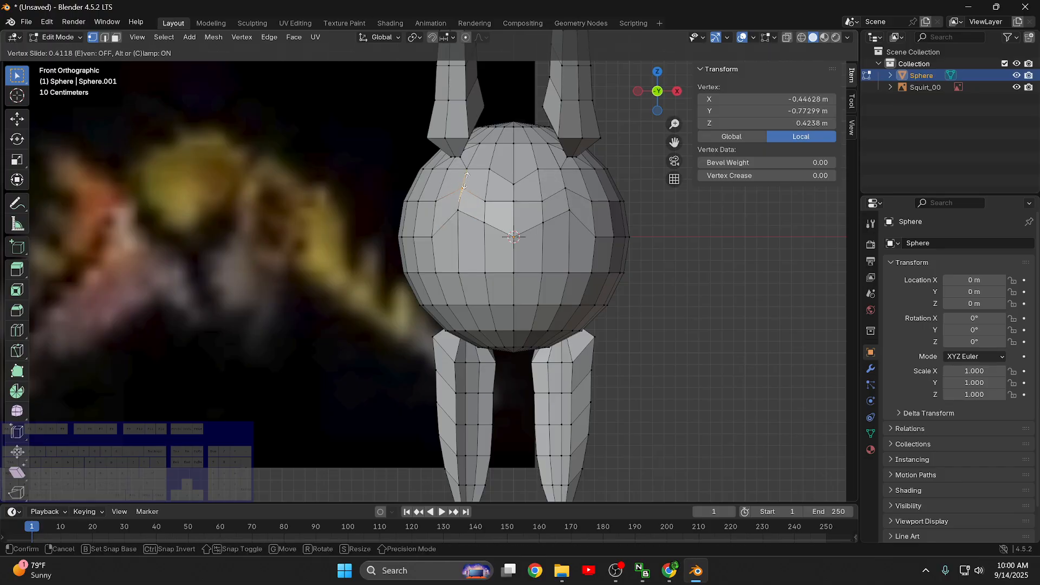
left_click(467, 177)
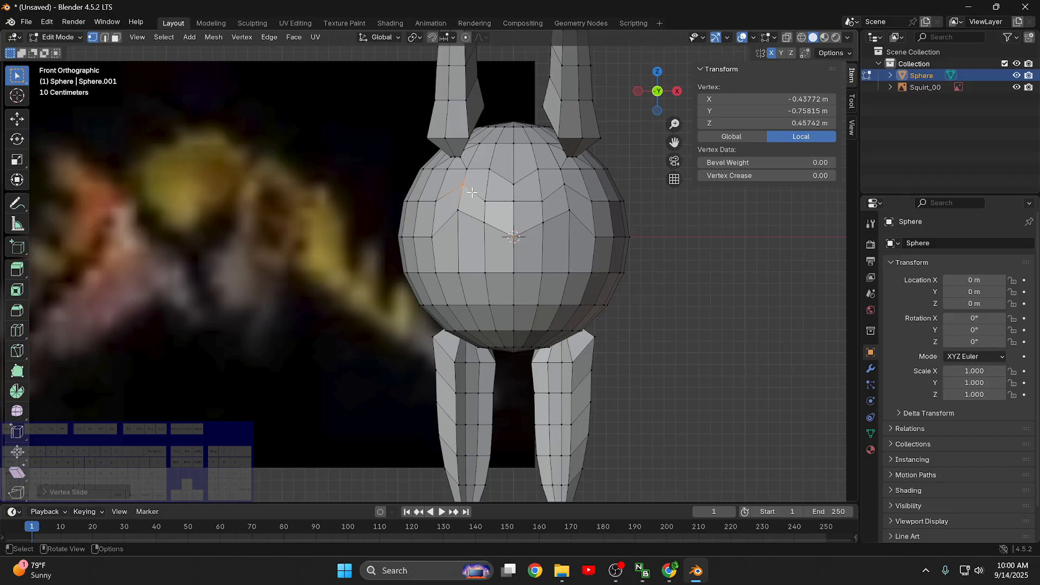
- Enable Auto Merge Vertices and slide the front centre vertex above the equator up onto the vertex at Z 0.455 m
left_click(485, 201)
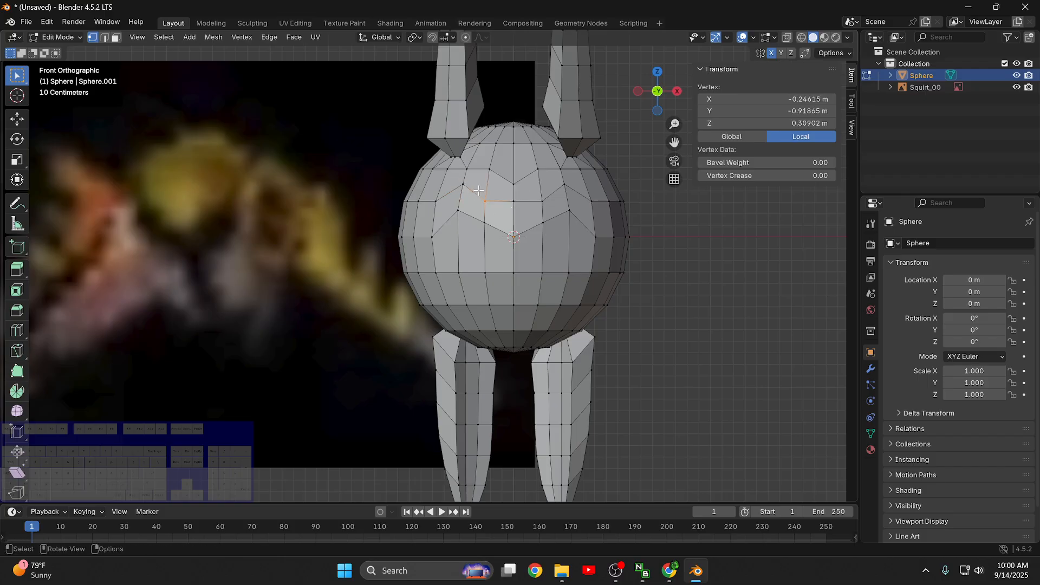
left_click(505, 192)
left_click(538, 190)
left_click(804, 53)
mouse_move(515, 202)
left_mouse_down()
mouse_move(523, 187)
mouse_move(520, 203)
left_mouse_up()
right_click(513, 190)
key("g")
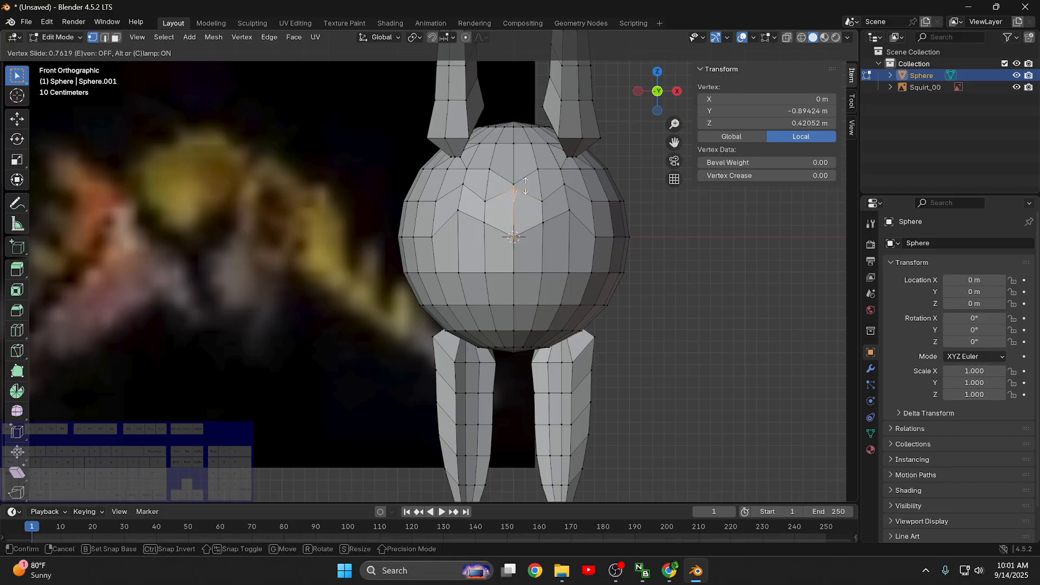
left_click(526, 175)
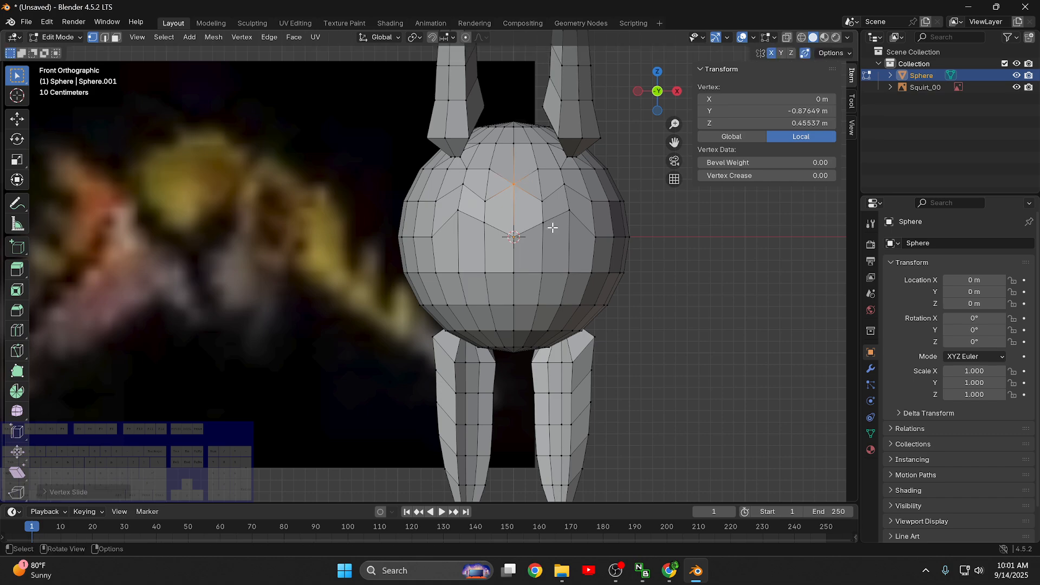
- Slide the first vertex on the -X side of the front centre line up onto the one above at Z 0.588 m
left_click(529, 218)
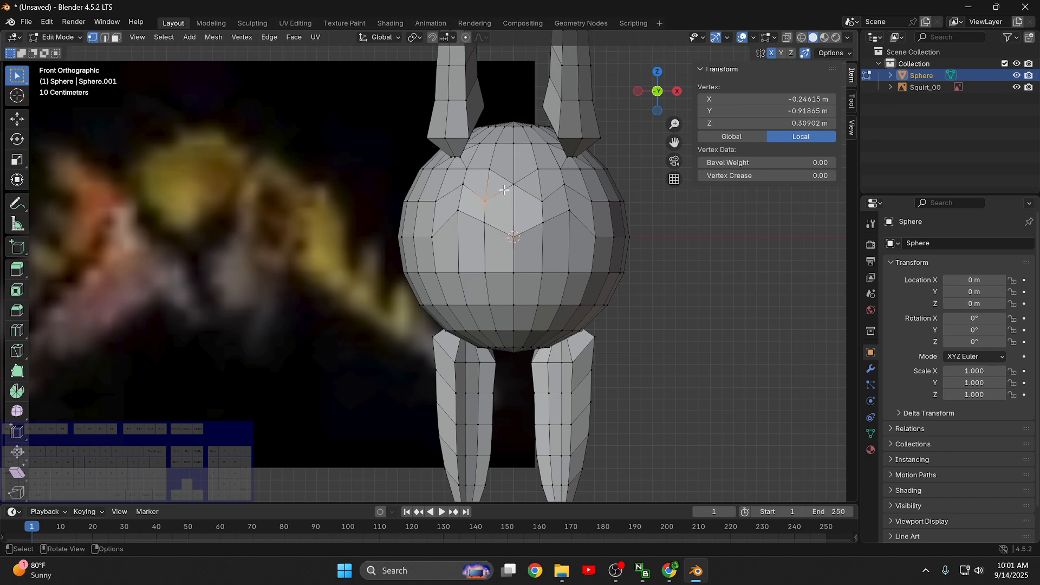
key("shift+v")
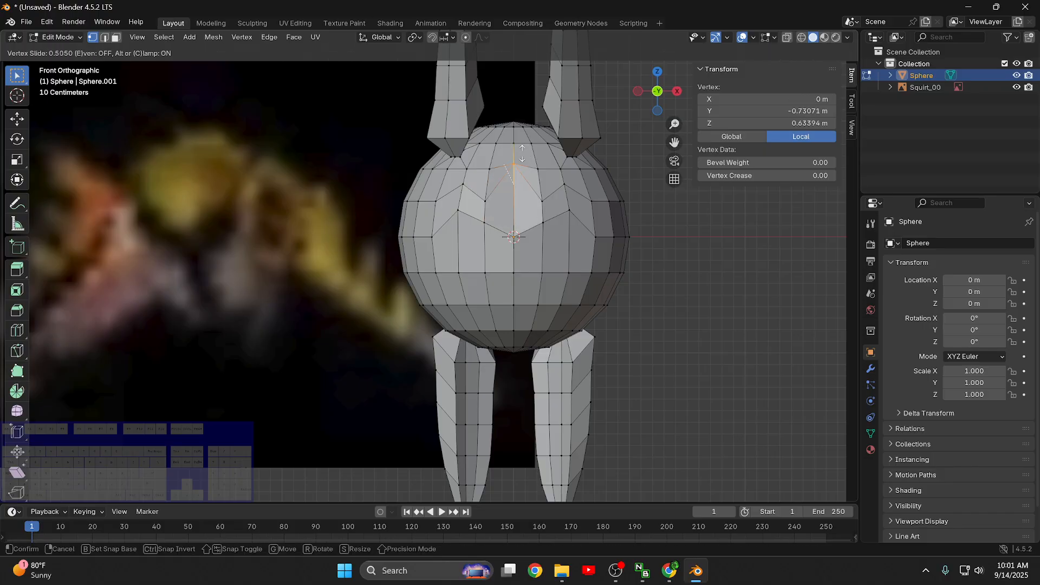
left_click(515, 185)
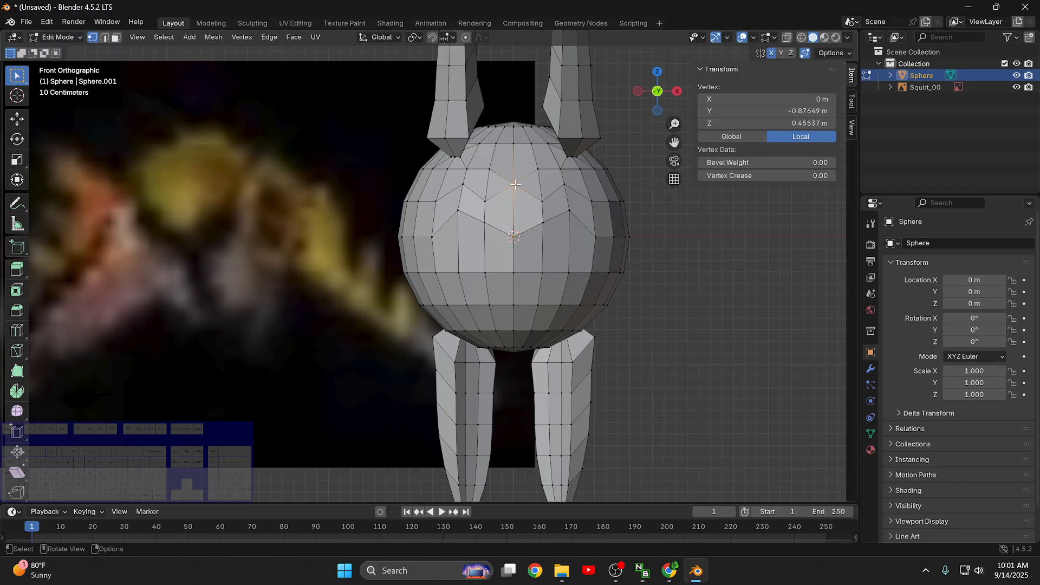
key("shift+v")
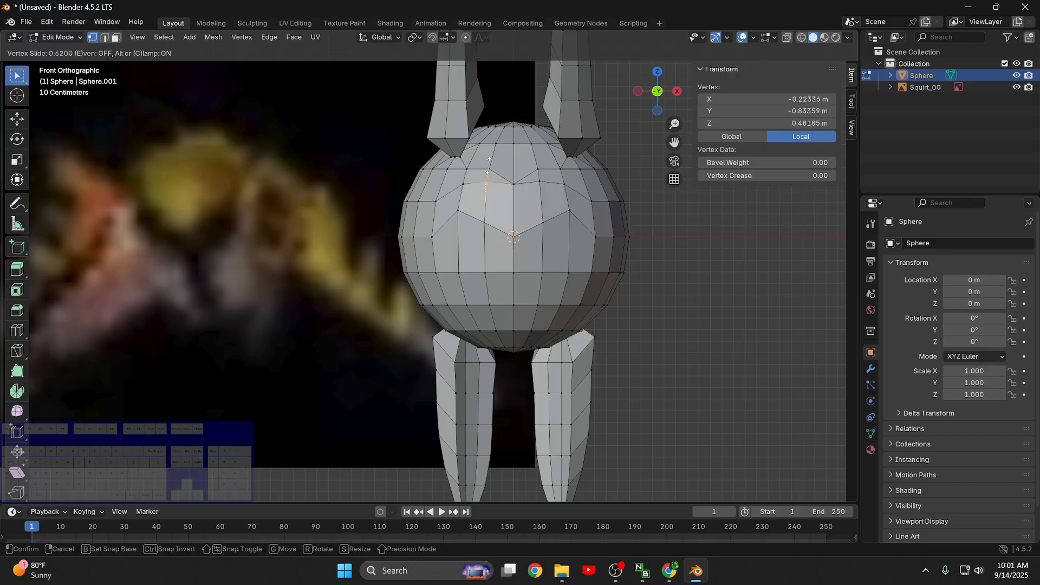
left_click(488, 145)
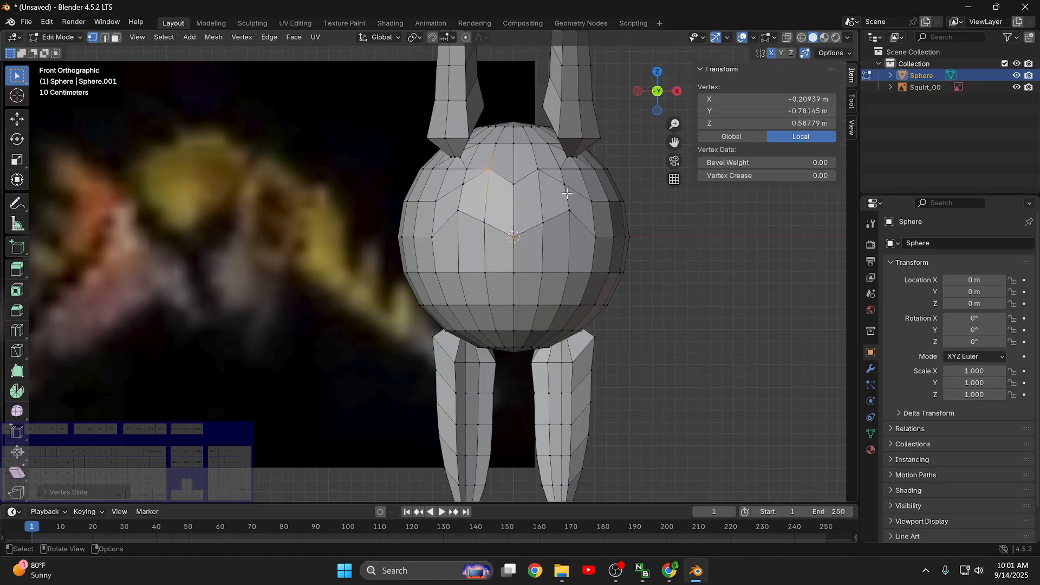
- Slide the second vertex on the +X side up onto the one above, and raise the third vertex on the -X side
left_click(566, 187)
key("g")
key("g")
left_click(440, 198)
key("shift+v")
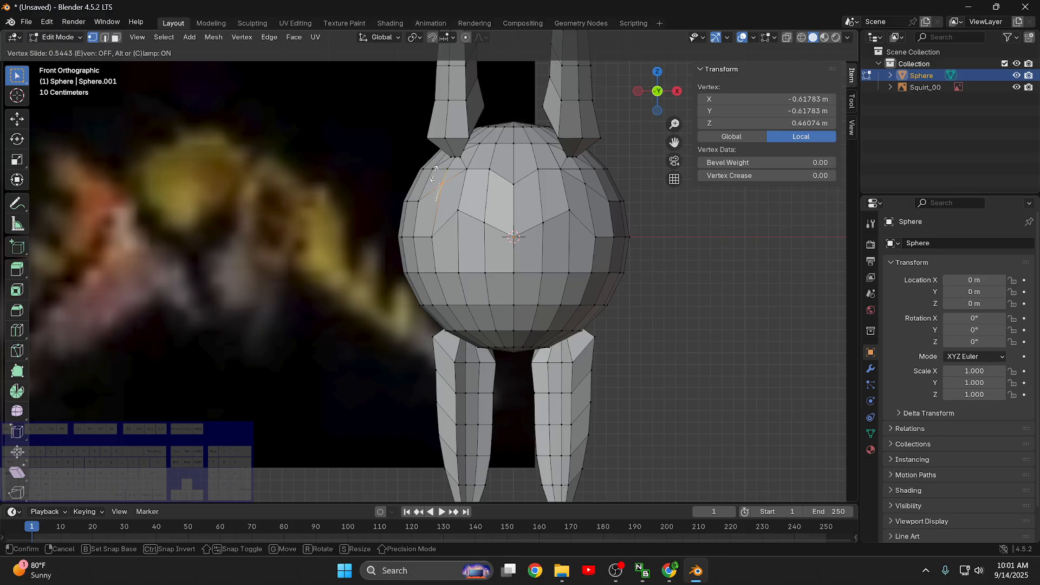
key("Escape")
- Slide the third equator vertex on the -X side up to about Z 0.33 m
key("g")
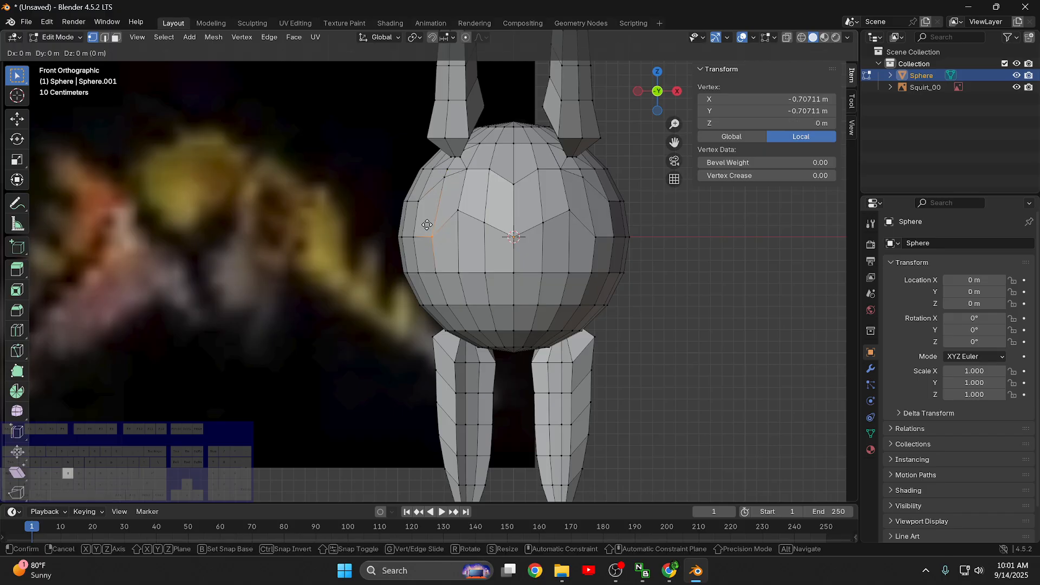
key("g")
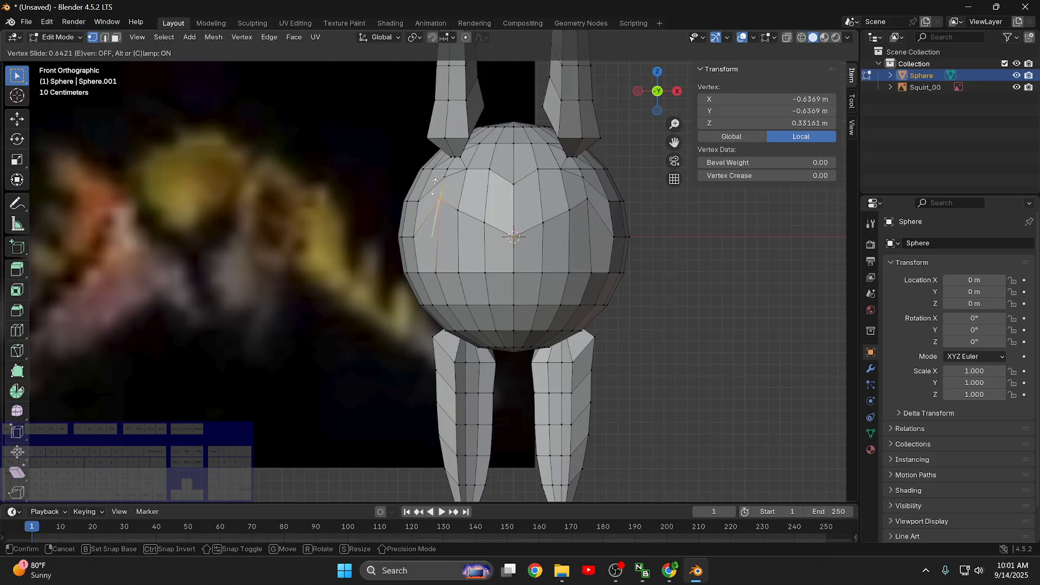
left_click(434, 186)
- Slide the front centre equator vertex down onto the one at Z -0.309 m, and its +X neighbour up to about Z 0.232 m
left_click(531, 251)
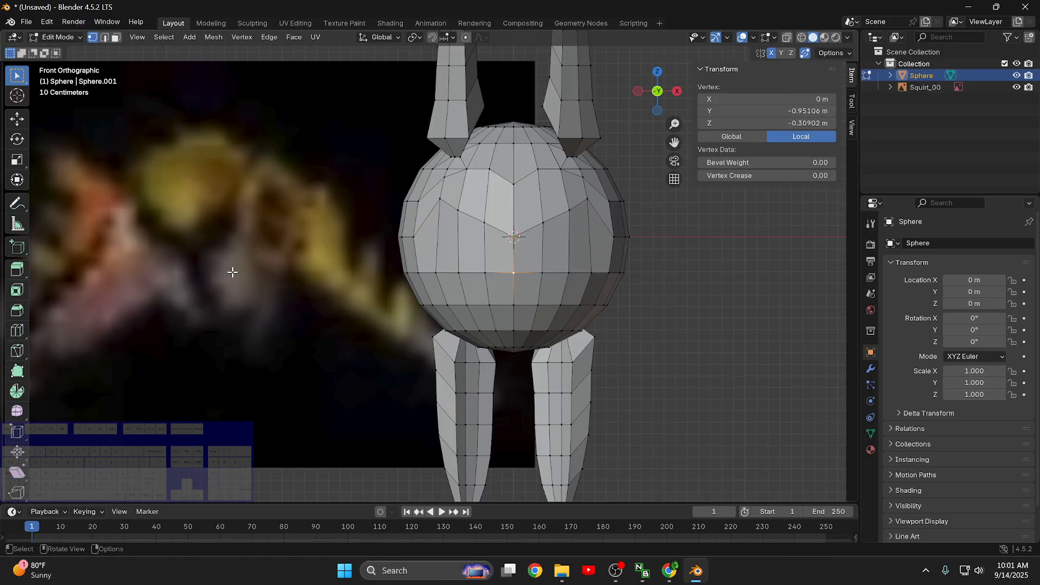
key("g")
key("g")
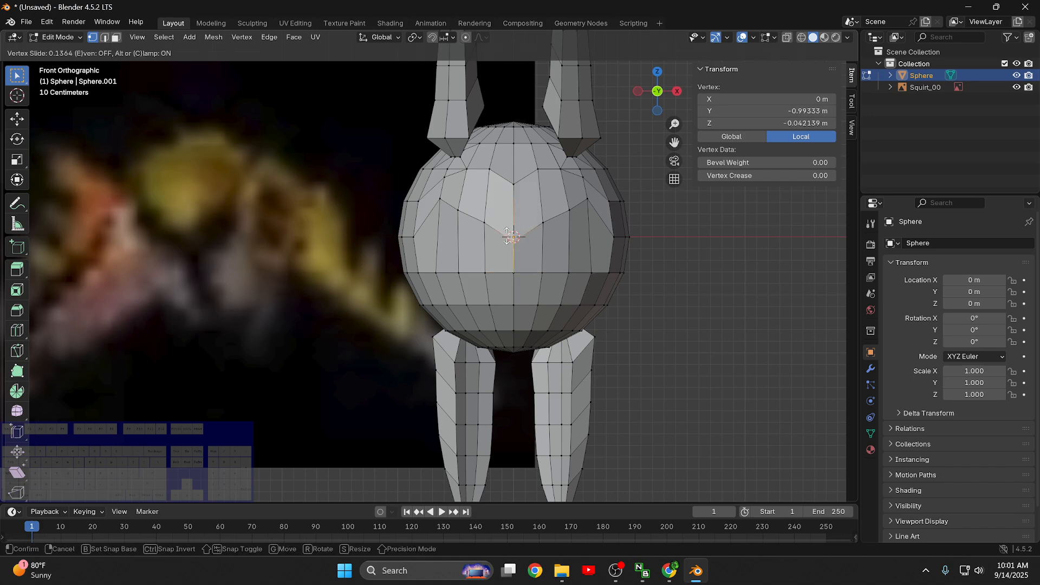
left_click(506, 275)
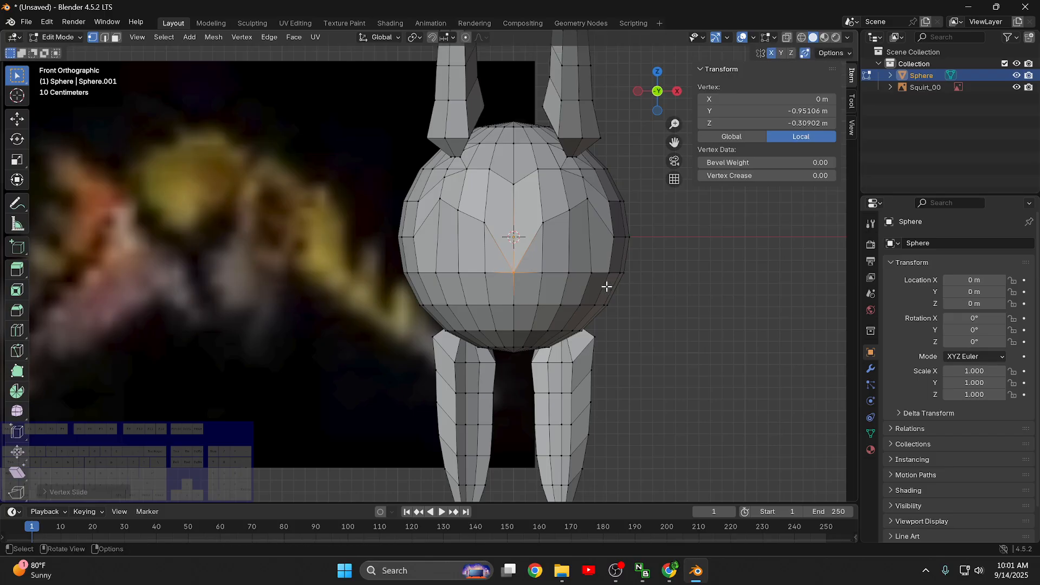
key("g")
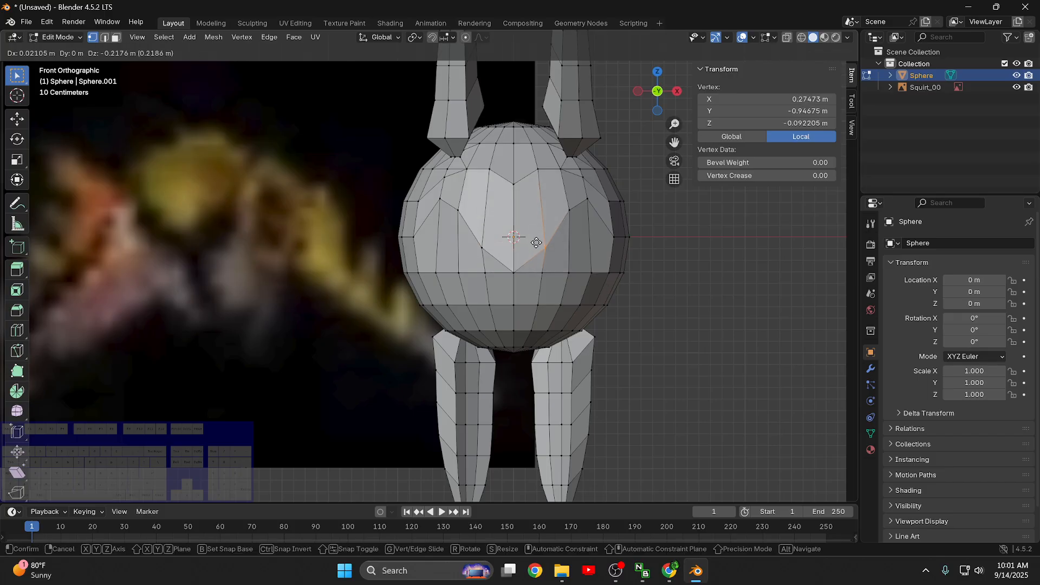
key("g")
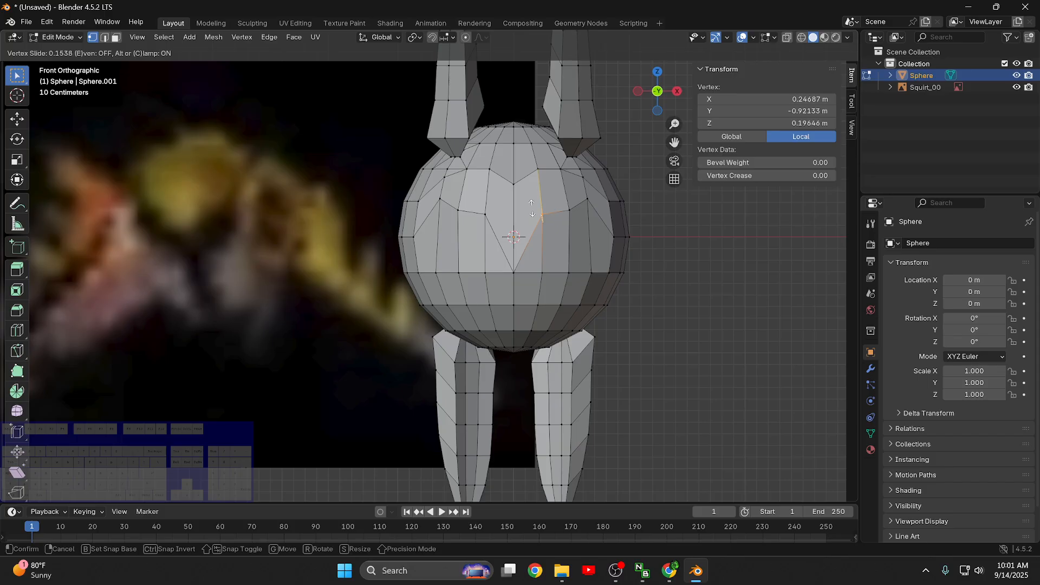
left_click(547, 215)
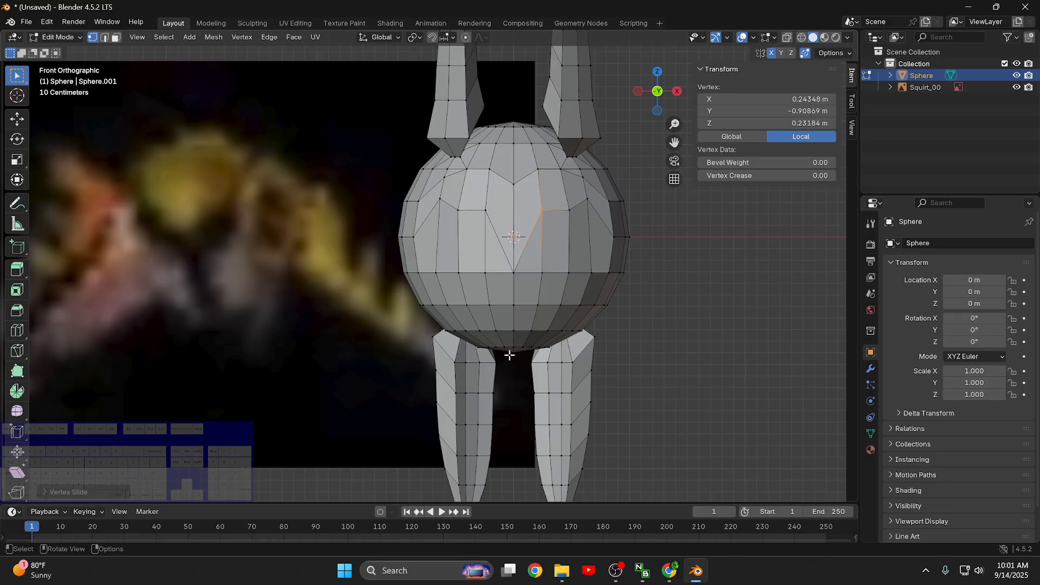
- Add one vertical loop cut on each side of the front centre line, across the faces below the equator
key("ctrl+r")
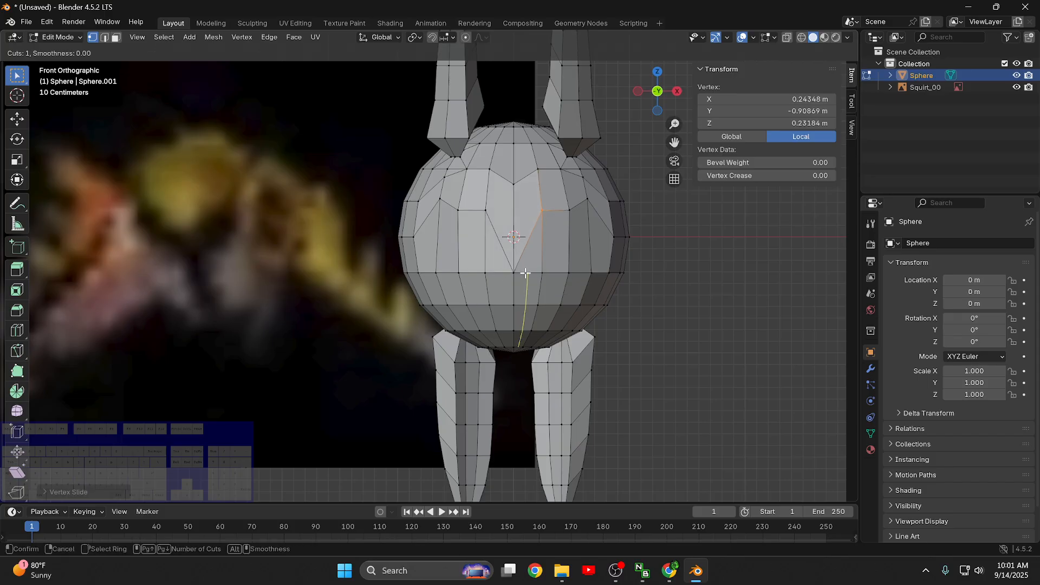
left_click(525, 273)
left_click(521, 272)
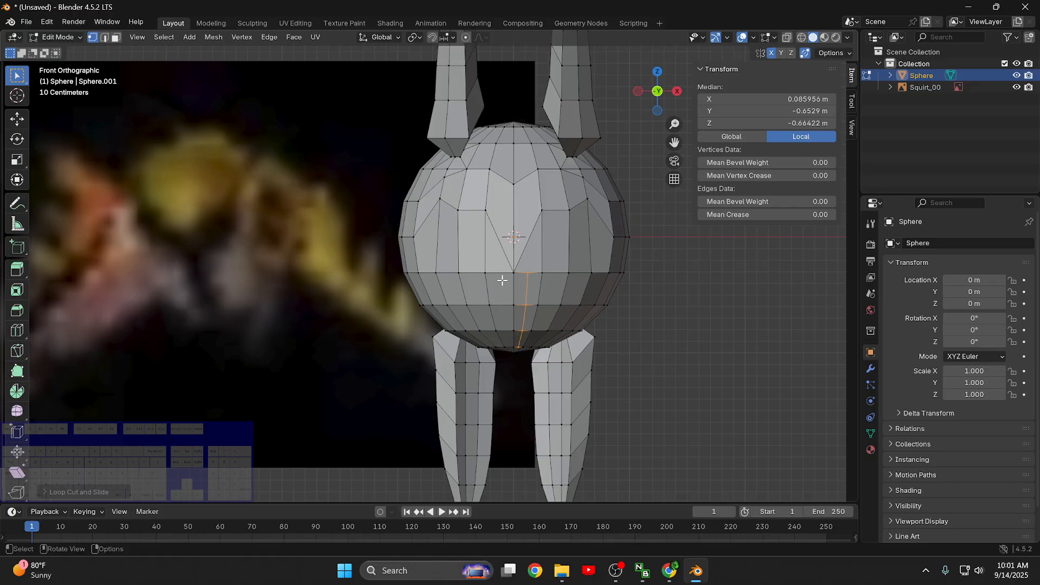
left_click(518, 282)
key("ctrl+r")
left_click(497, 281)
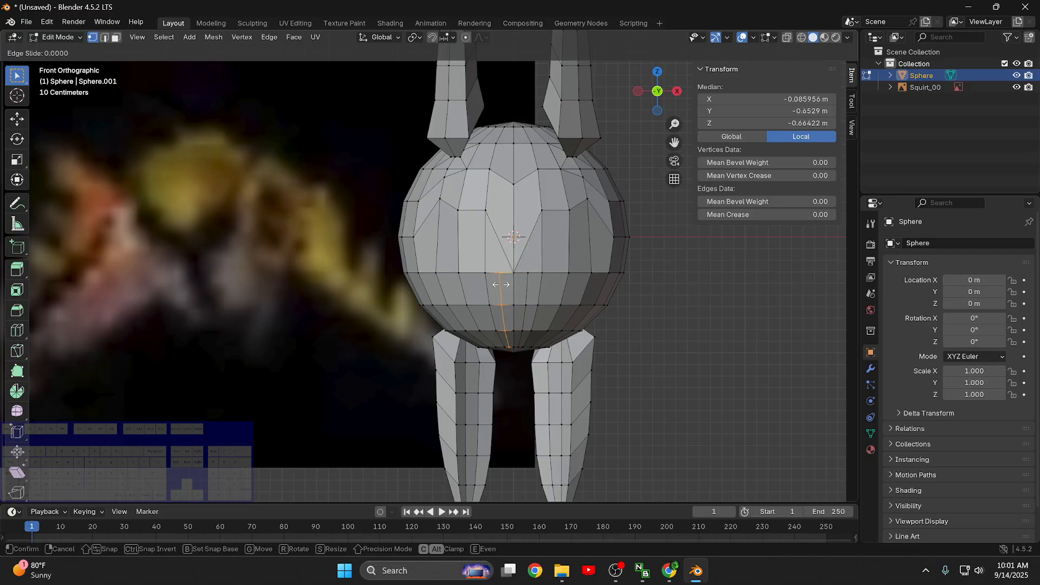
left_click(501, 284)
left_click(623, 274)
scroll(601, 278, "up", 3)
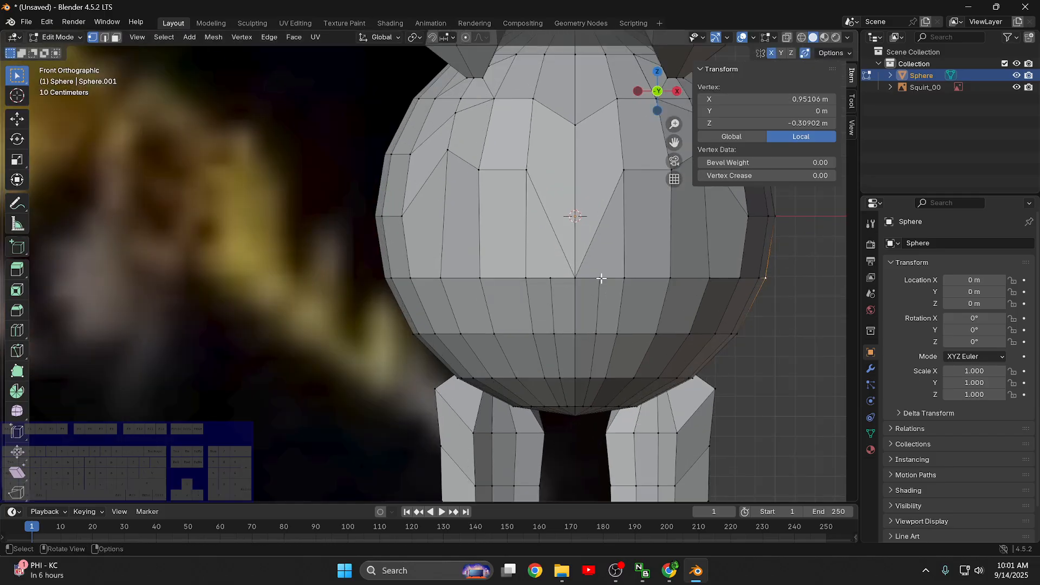
scroll(683, 324, "down", 1)
left_click(545, 270)
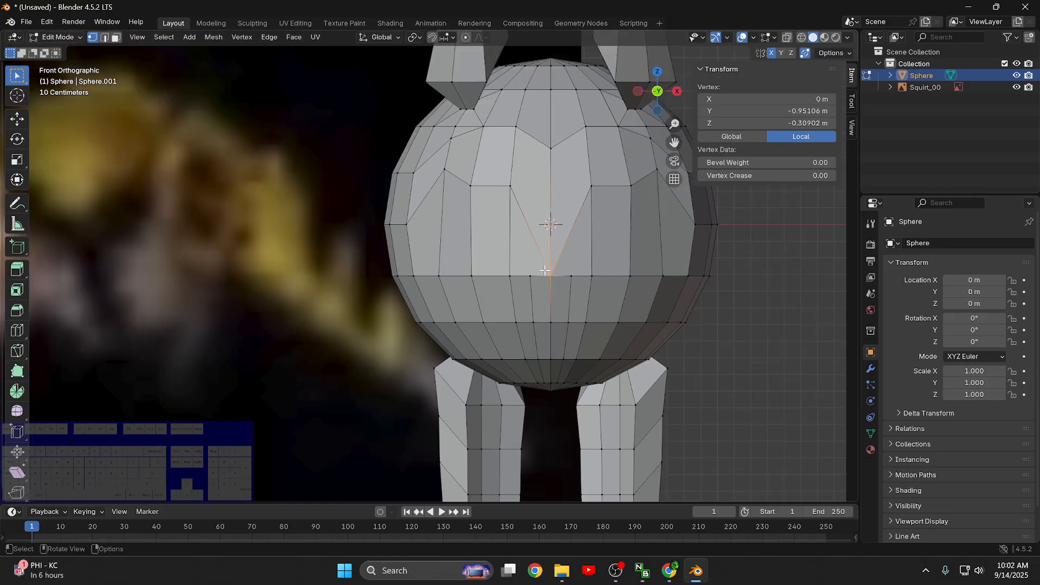
left_click(574, 275)
left_click(576, 225)
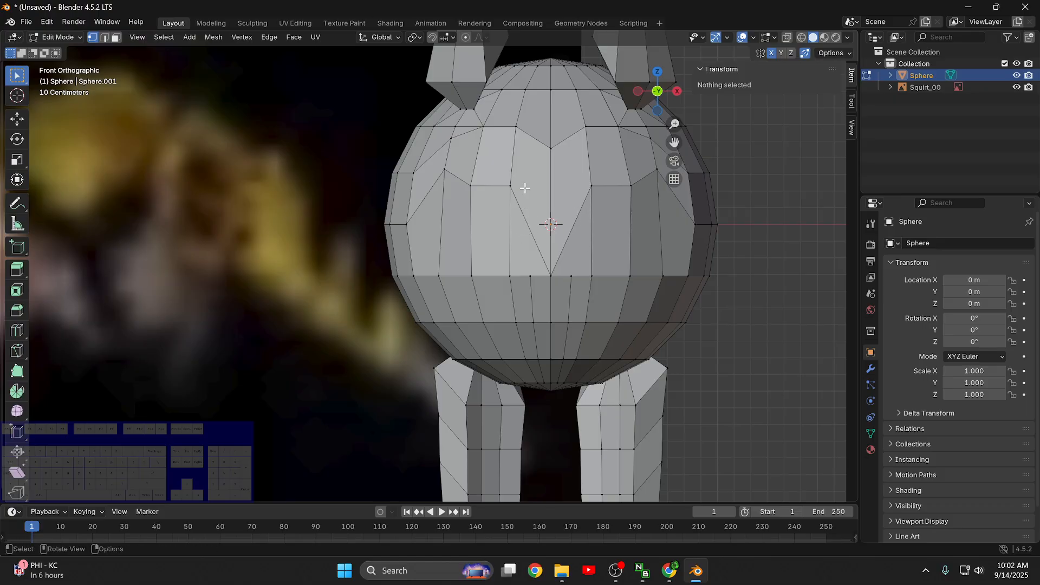
- Try deleting only the two diagonal edges that converge on the front centre line below the equator
key("2")
left_click(529, 218)
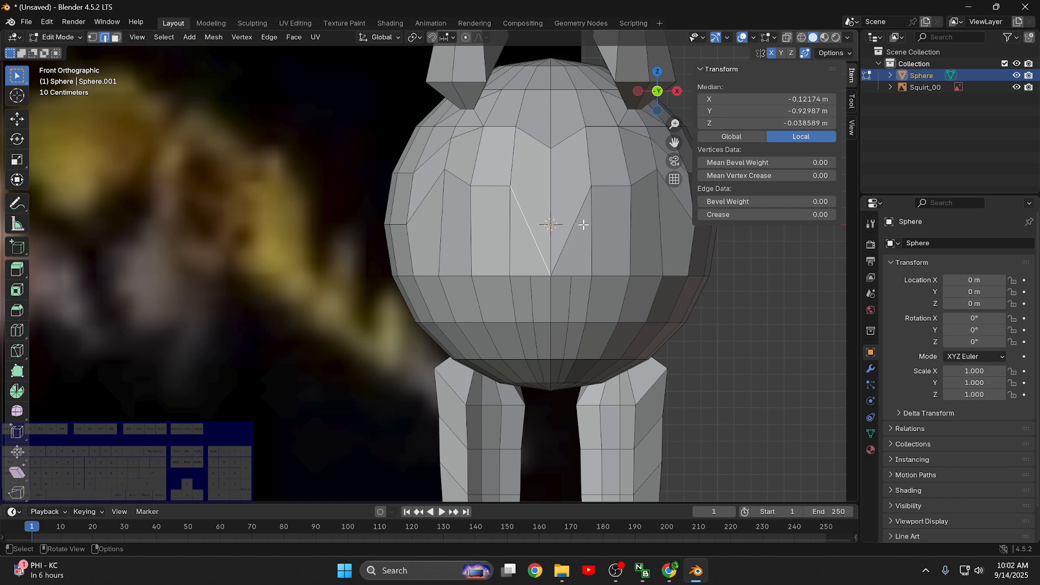
key("x")
left_click(559, 234)
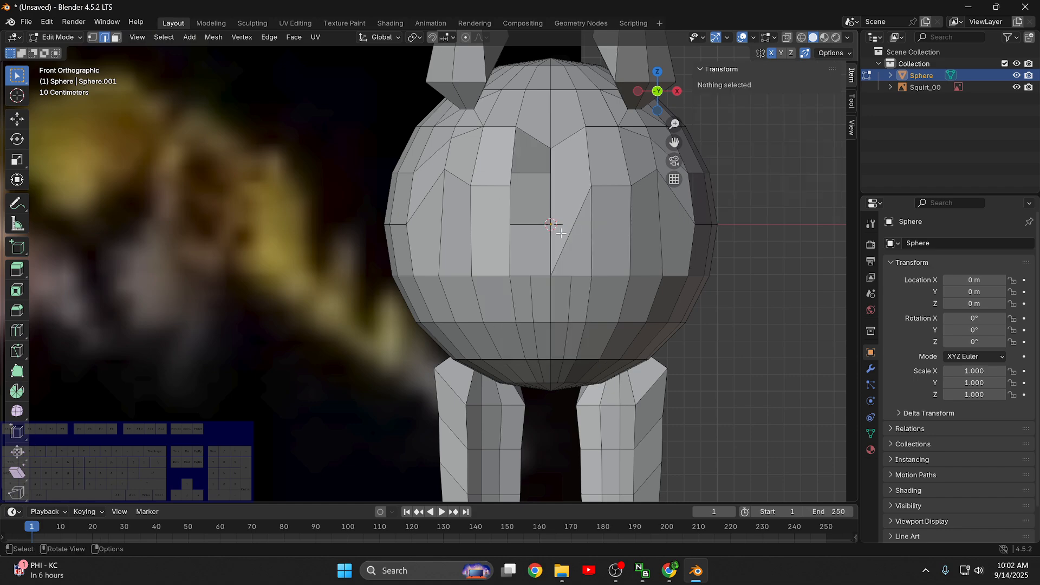
key("ctrl+z")
key("x")
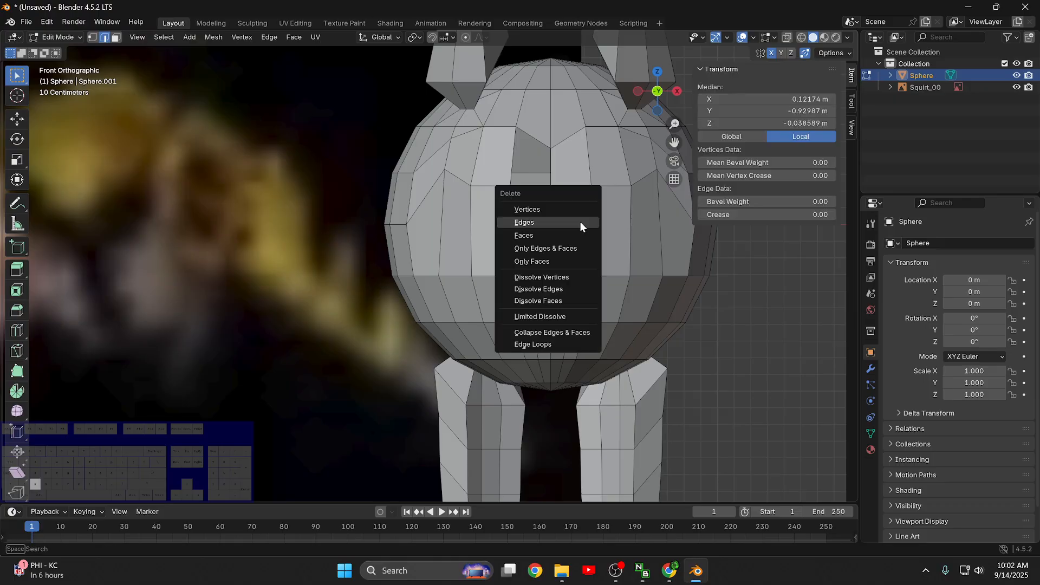
left_click(552, 225)
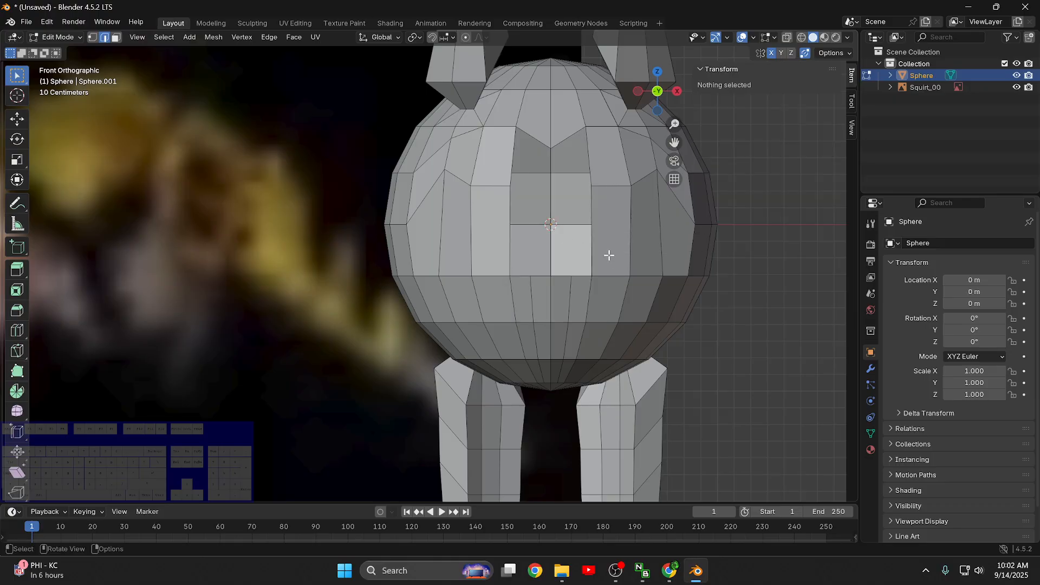
- Try filling the front opening with a single face from its boundary edge loop
left_click(512, 151, "alt")
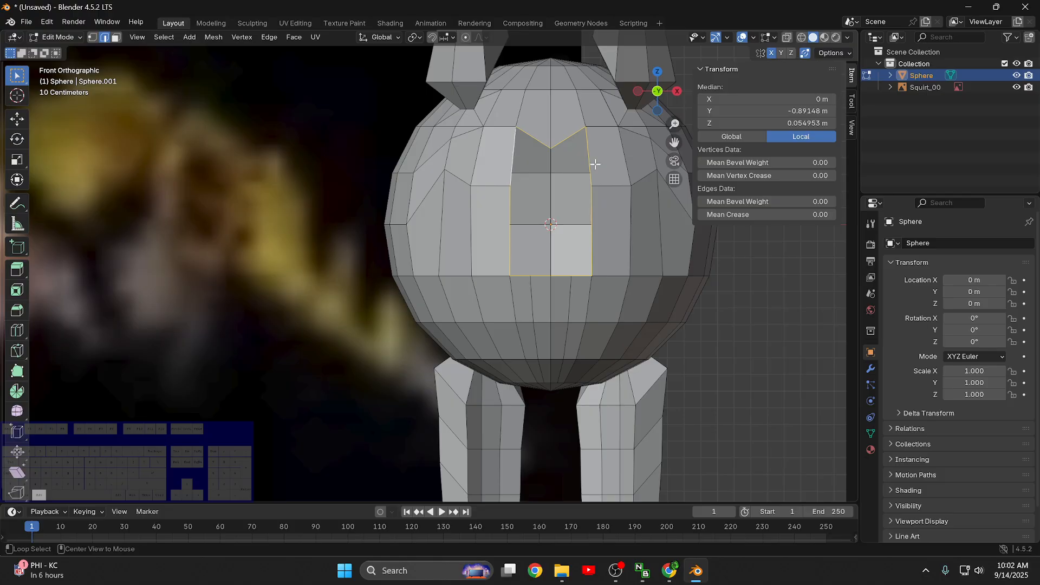
key("f")
left_click(782, 383)
middle_click_drag(782, 382, 592, 317)
- Undo the front face fill and the deletion of the two diagonal edges
key("ctrl+z")
key("ctrl+z")
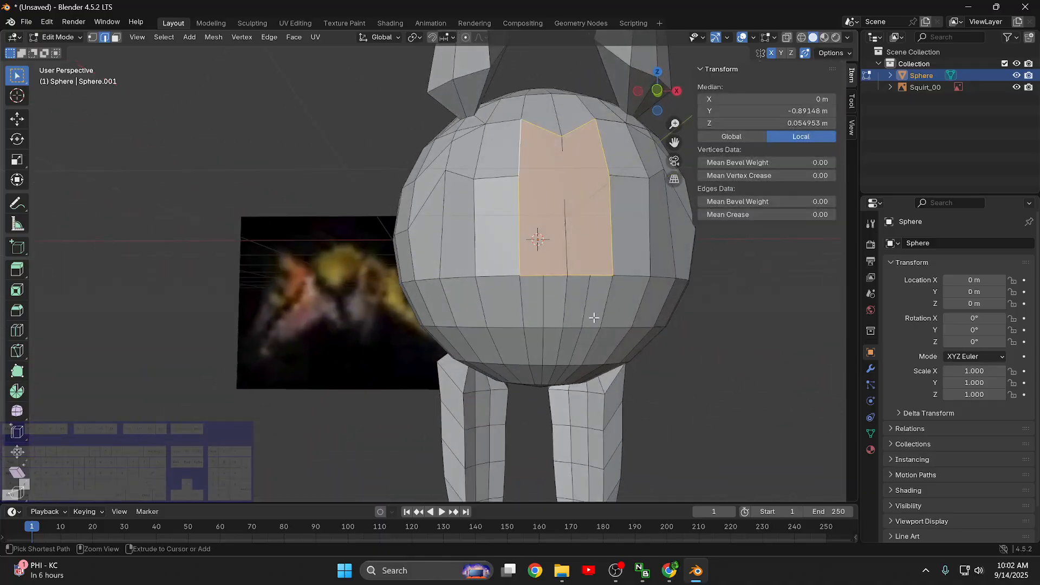
middle_click_drag(719, 288, 586, 305)
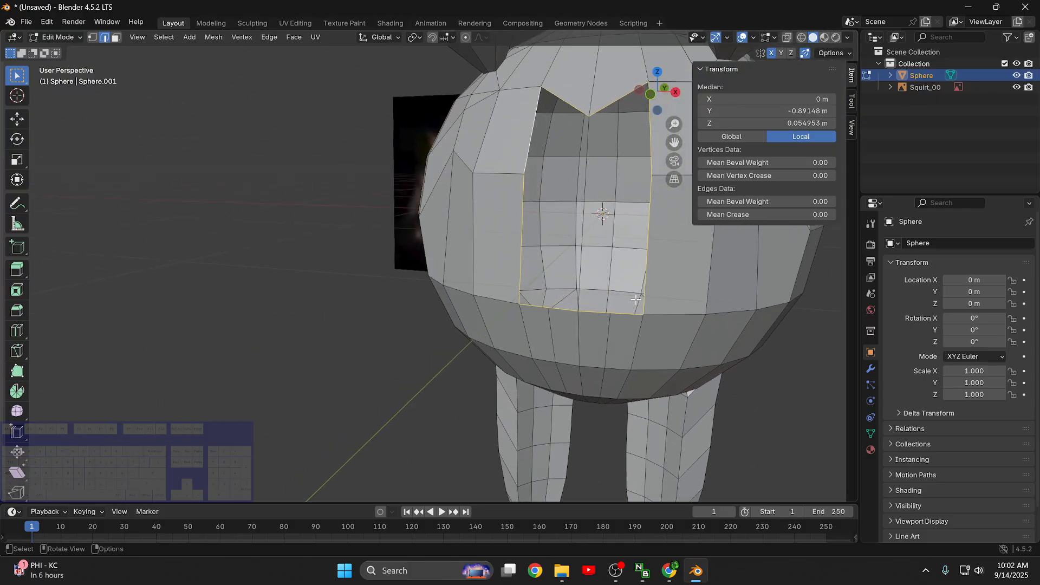
key("ctrl+z")
key("ctrl+z")
key("ctrl+z")
key("ctrl+z")
- Delete the vertical front centre edge together with the two diagonal edges that meet its lower end, using the Edges option
key("KP_1")
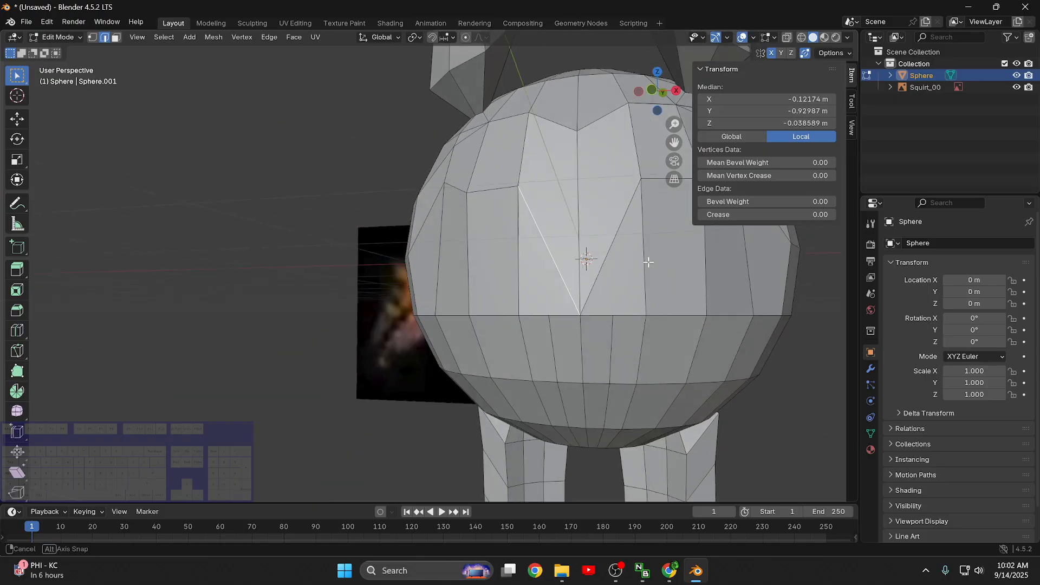
scroll(834, 236, "up", 2)
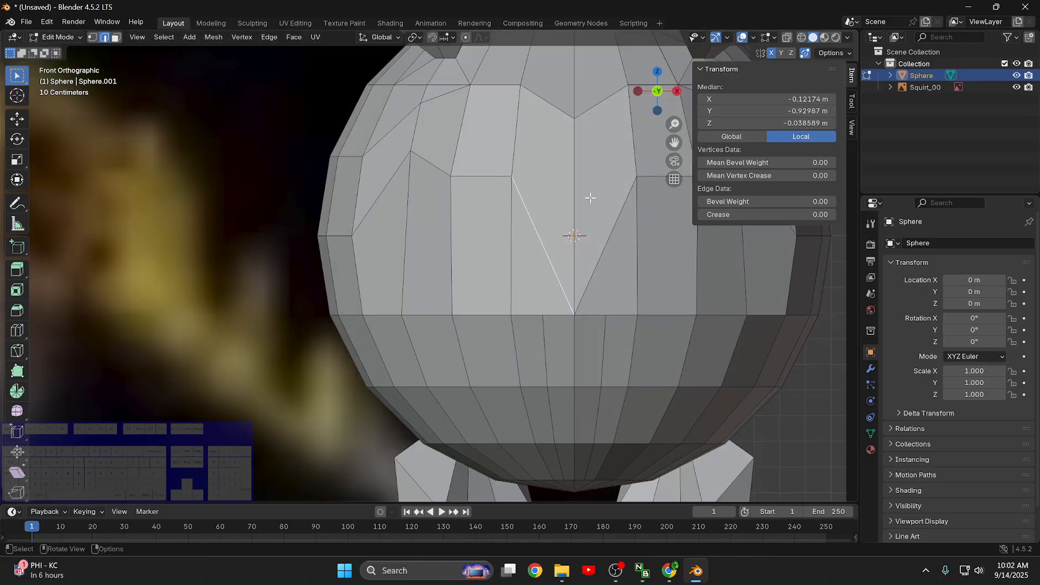
left_click(568, 184)
left_click(624, 212, "shift")
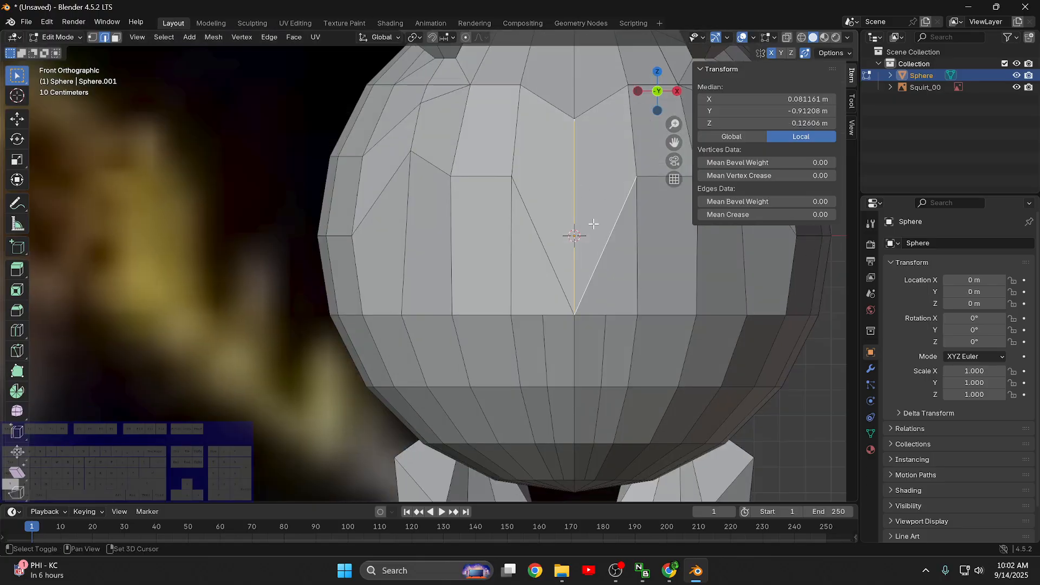
left_click(537, 233, "shift")
key("x")
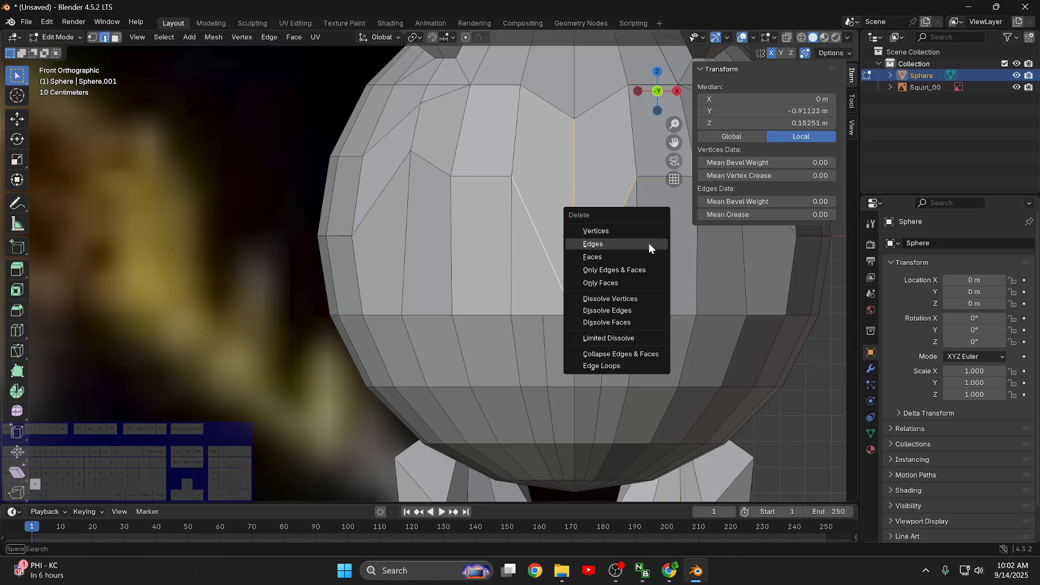
left_click(612, 244)
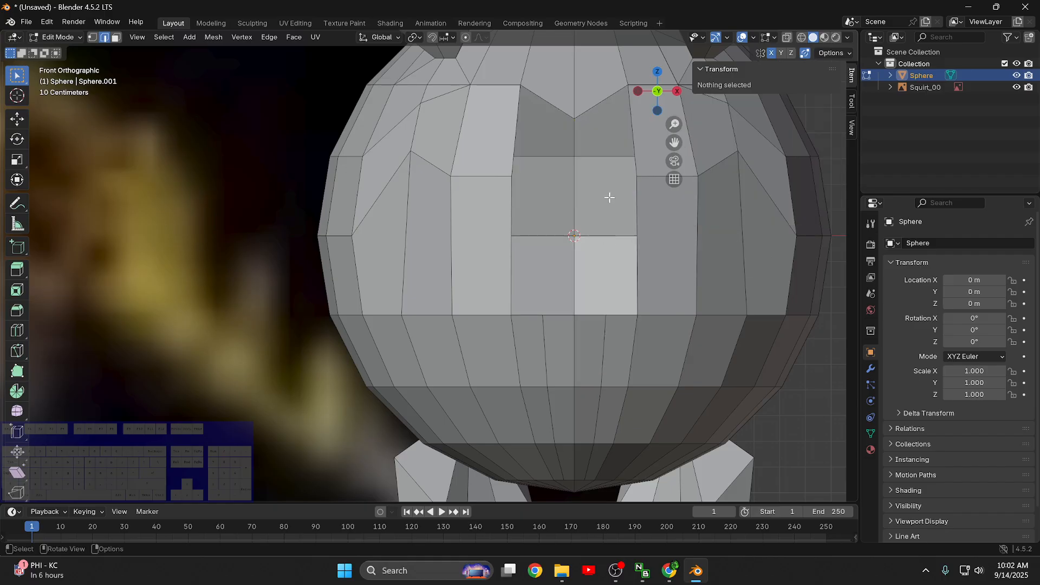
- Select the boundary loop of the front opening and fill it with one face, then return to the front view
left_click(637, 222, "alt")
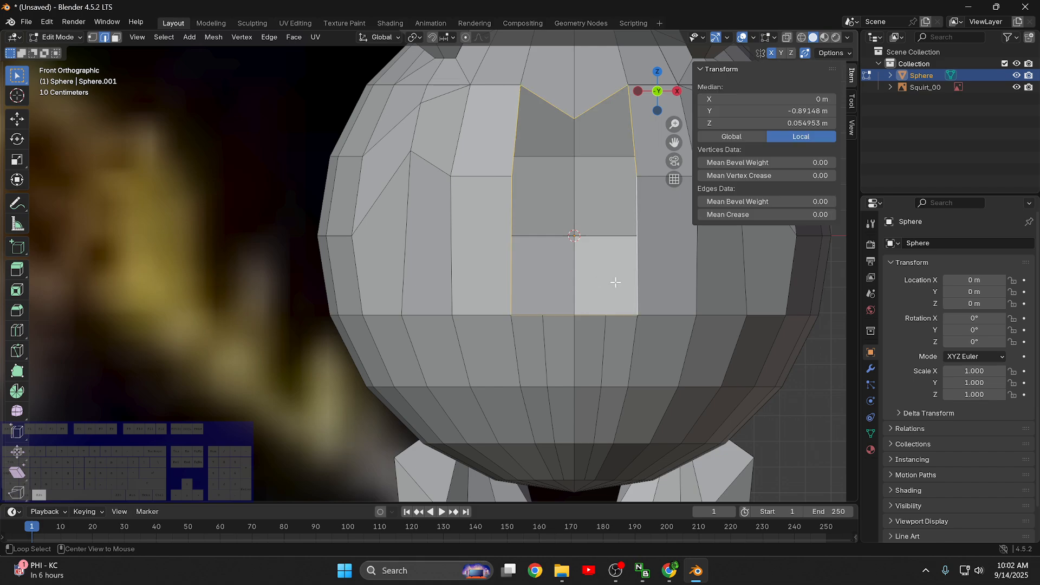
key("f")
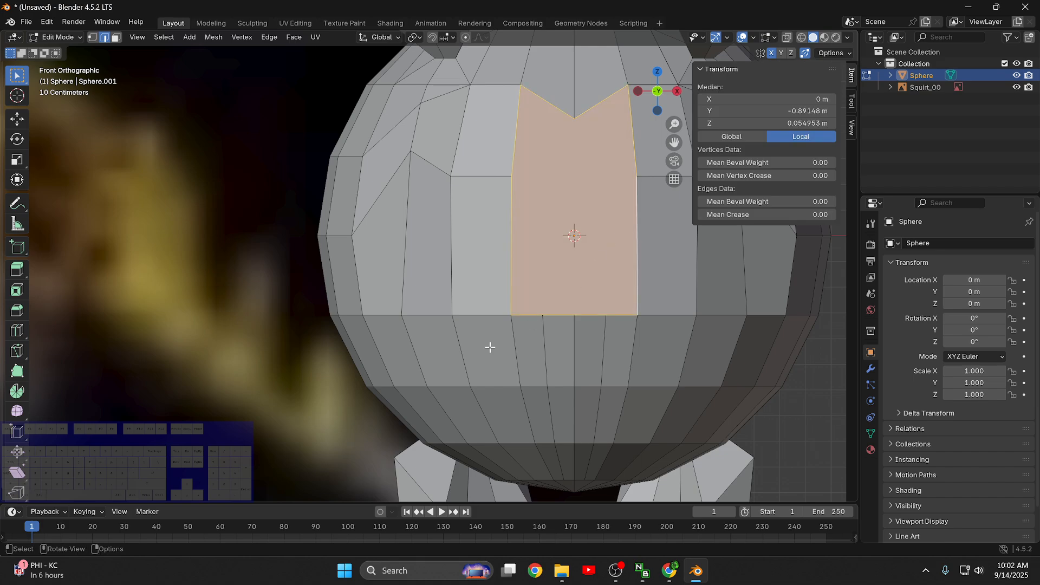
left_click(759, 383)
middle_click_drag(596, 372, 548, 346)
key("KP_1")
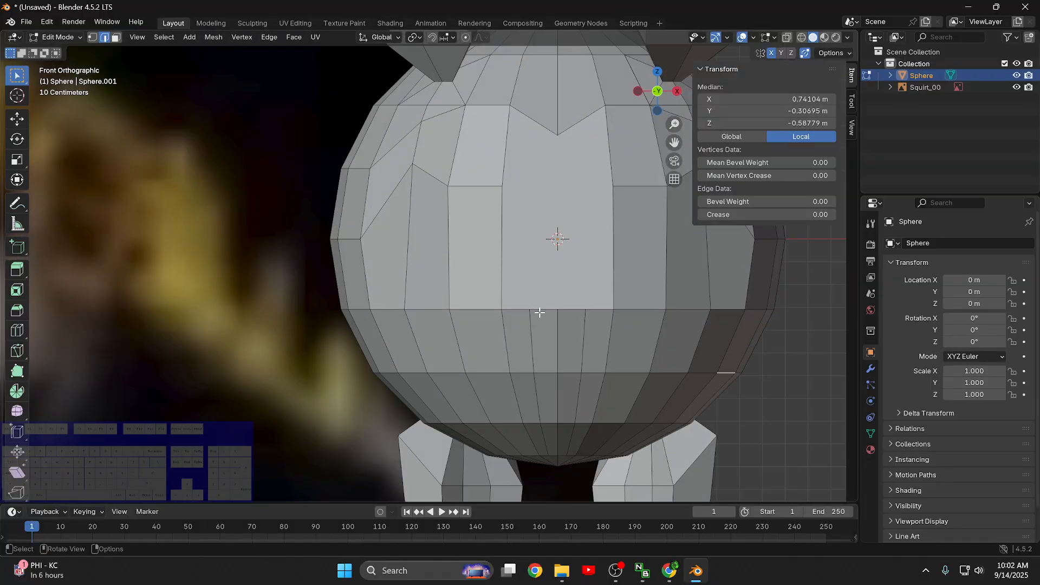
scroll(539, 312, "down", 1)
scroll(538, 279, "up", 1)
scroll(565, 256, "down", 1)
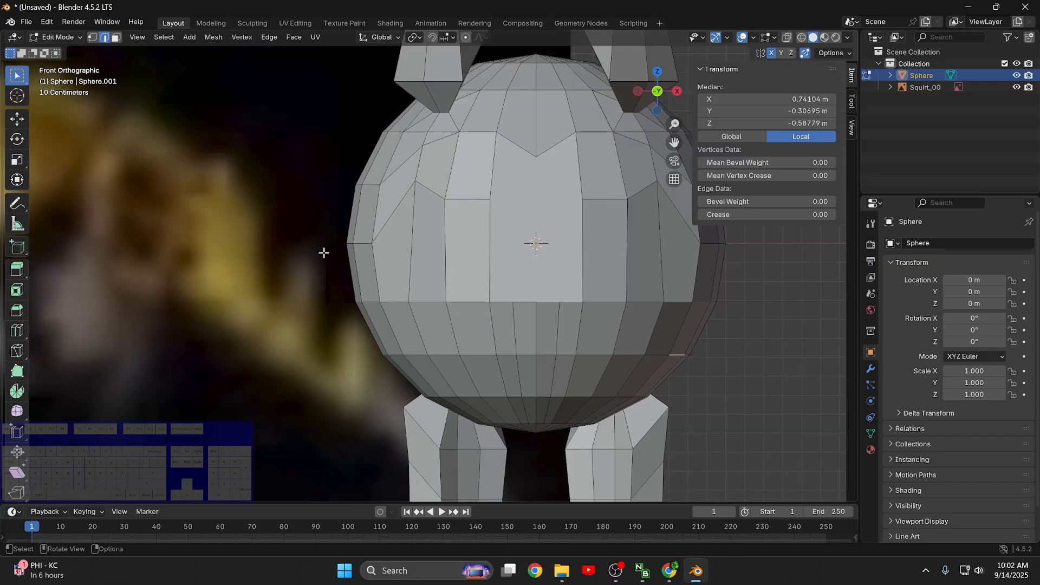
scroll(424, 253, "down", 3)
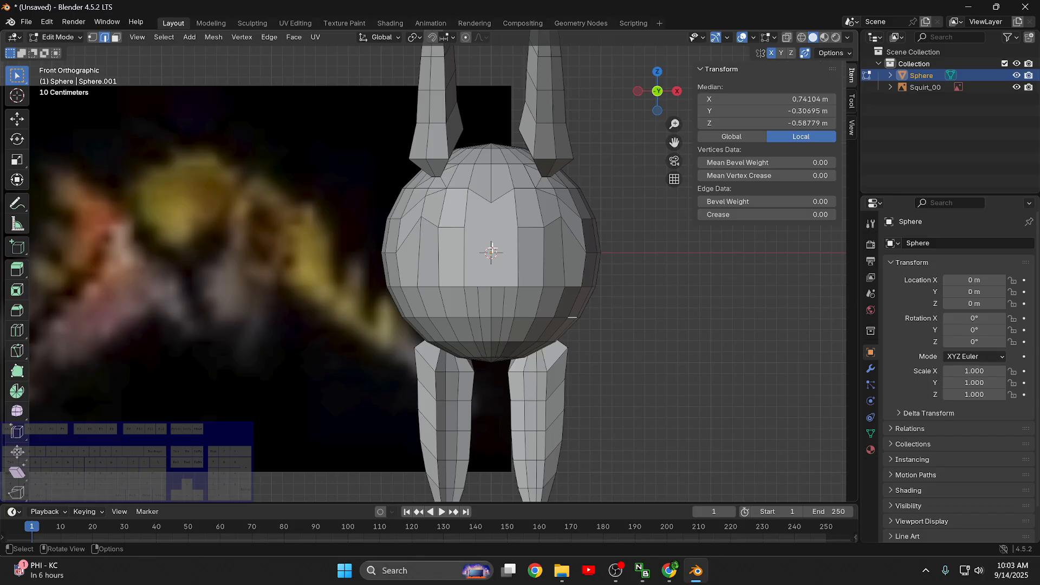
- Move the right side vertex of the front centre face inward along X to about 0.115 m
left_click(515, 229)
scroll(515, 239, "up", 2)
key("1")
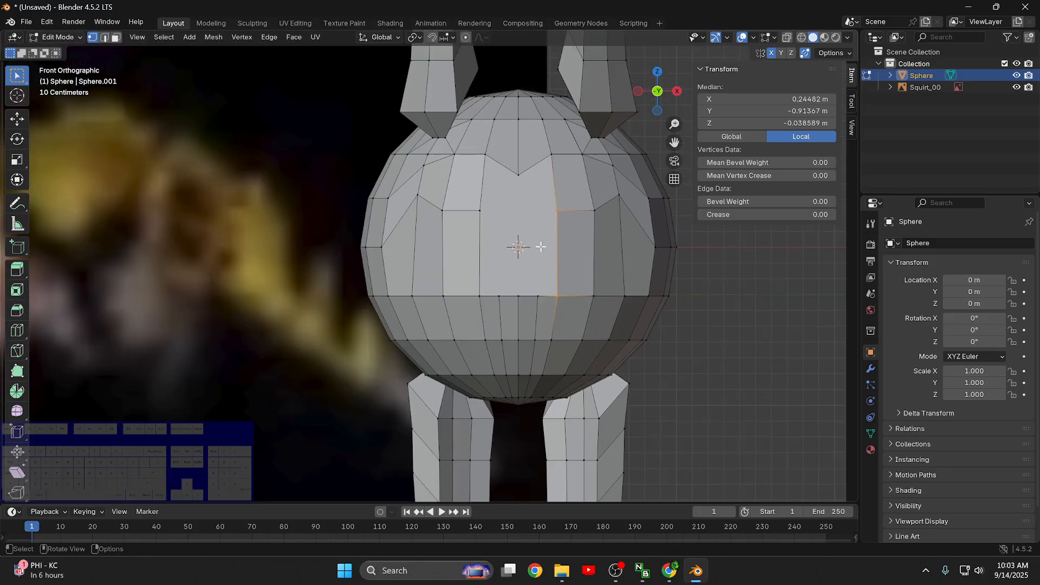
left_click(571, 213)
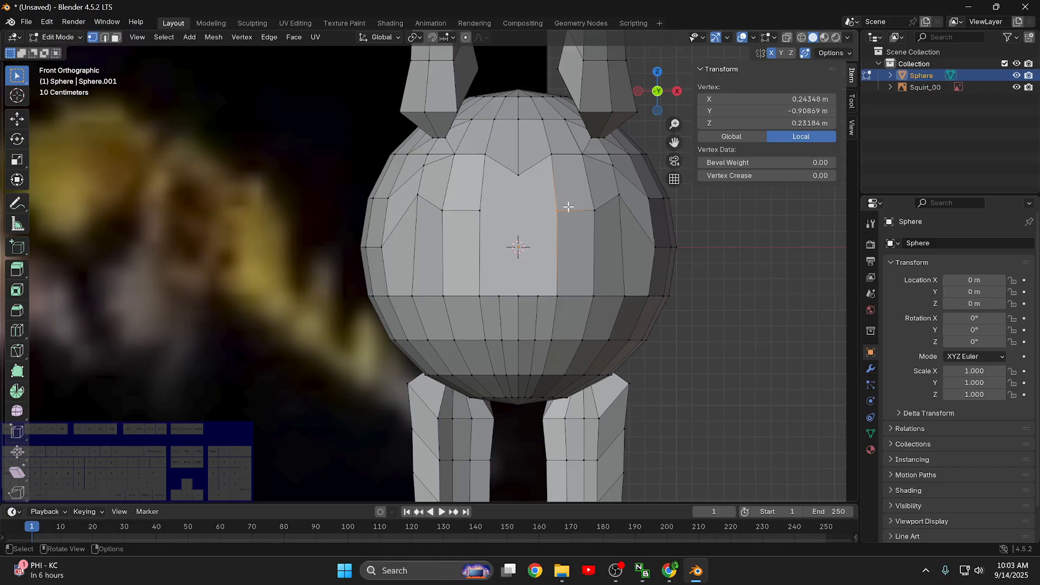
key("g")
key("x")
left_click(553, 301)
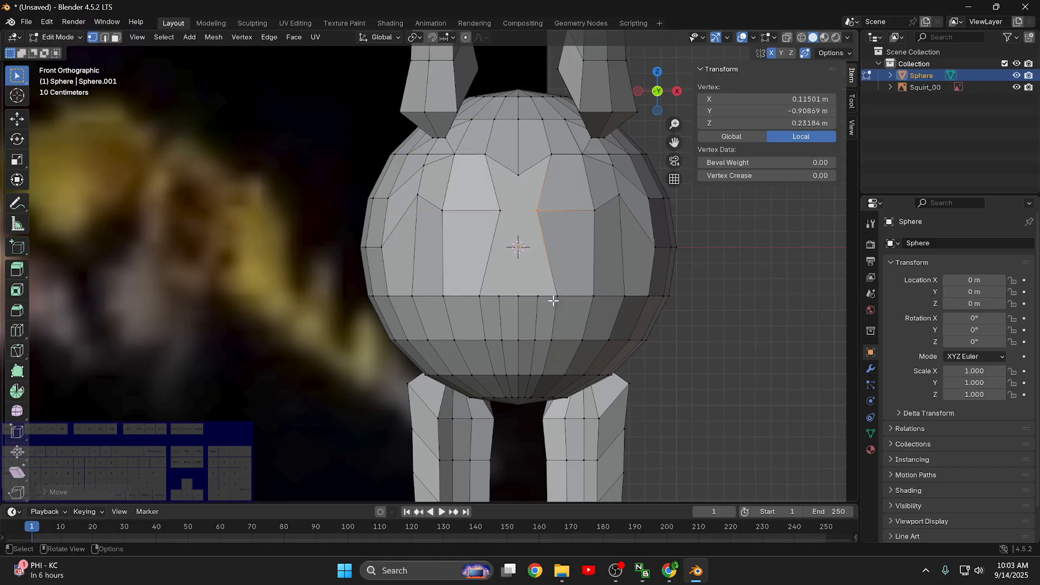
- Move the lower right corner vertex of the front centre face inward along X to about 0.2 m
left_click(553, 300)
key("g")
key("x")
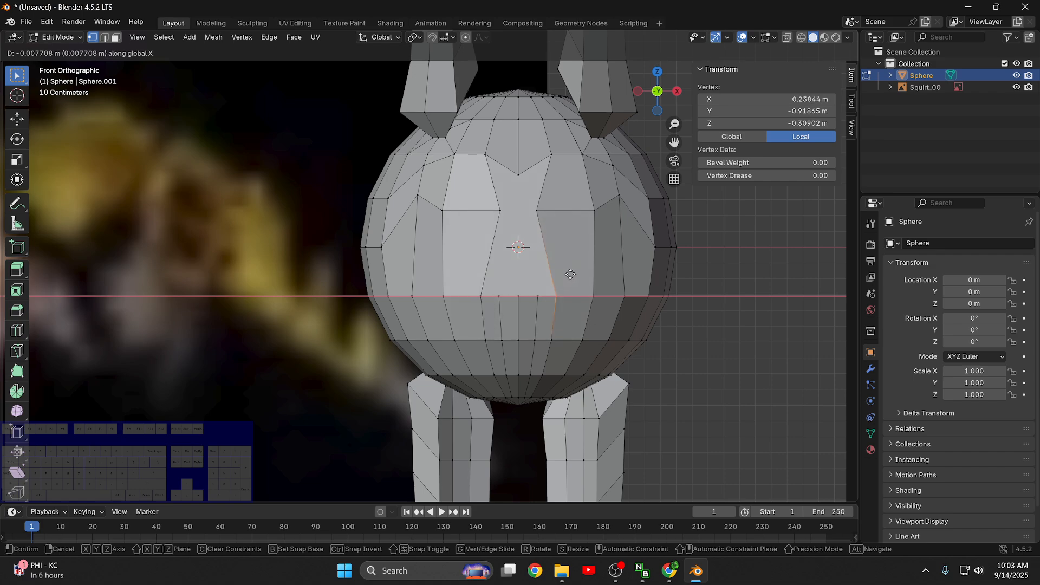
key("g")
- Move the left side vertex of the front centre face back outward to about -0.17 m on X, then clear the selection
key("g")
key("x")
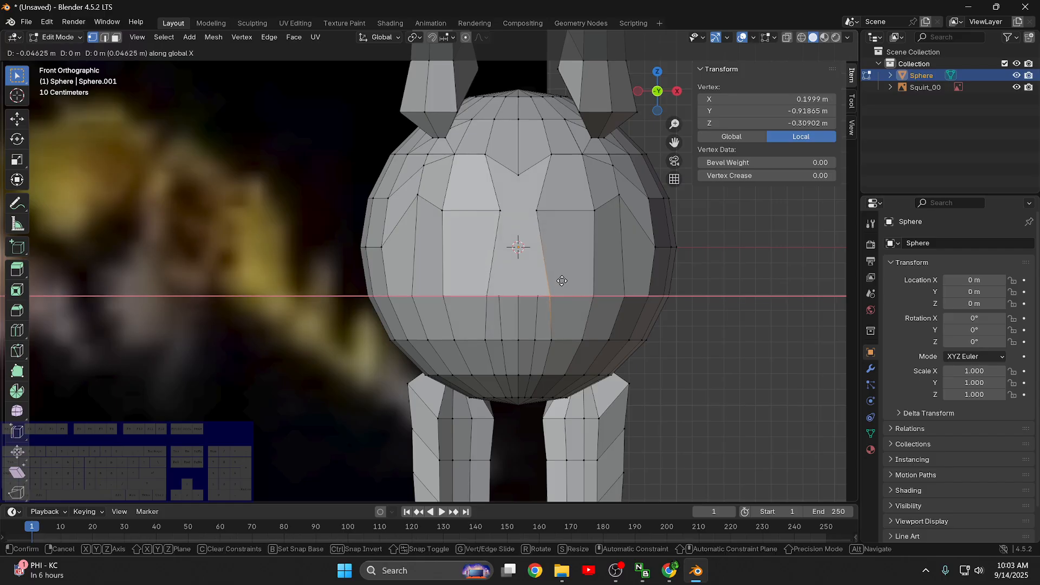
left_click(562, 281)
left_click(499, 210)
key("g")
key("g")
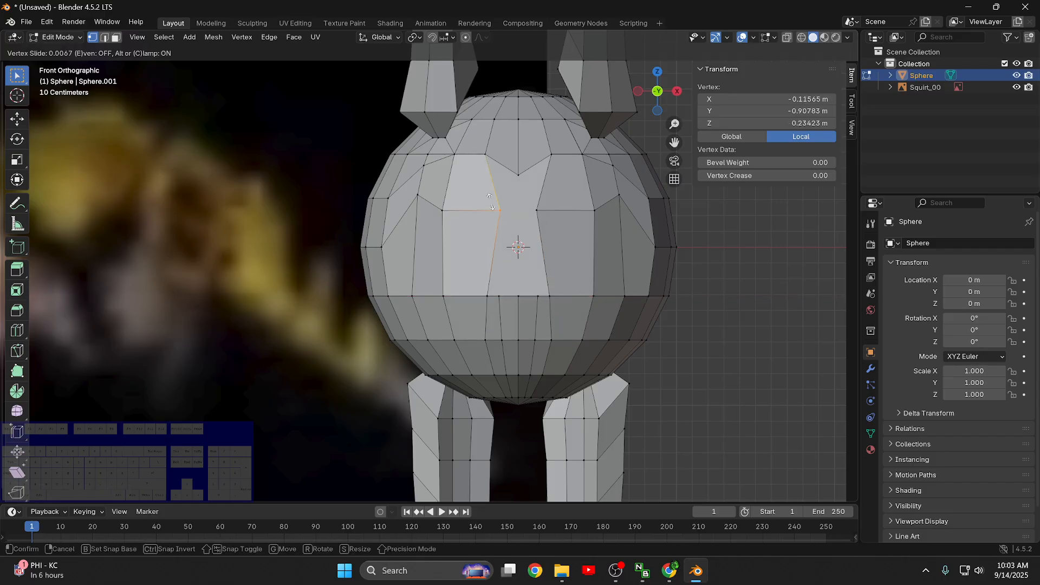
left_click(480, 201)
left_click(696, 326)
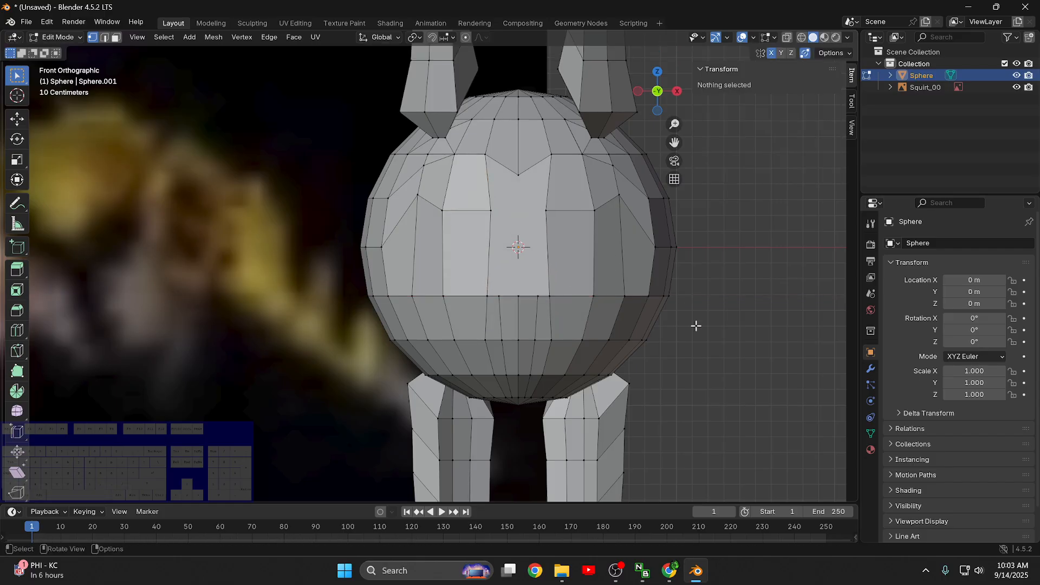
- Slide the right side vertex of the front centre face down to a Z of about 0.14 m, then deselect it
middle_click_drag(733, 354, 559, 216)
left_click(561, 215)
key("g")
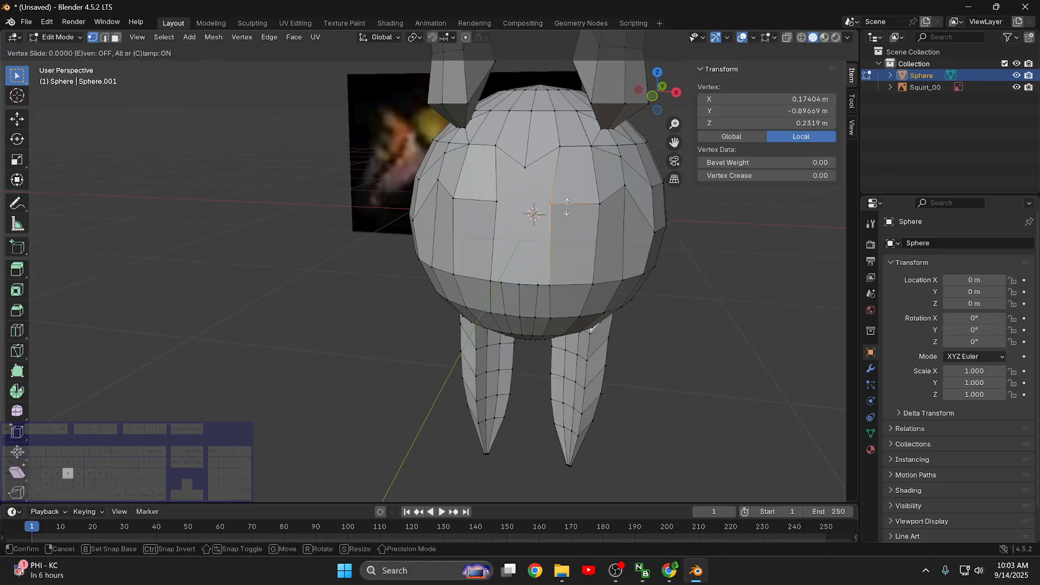
left_click(568, 223)
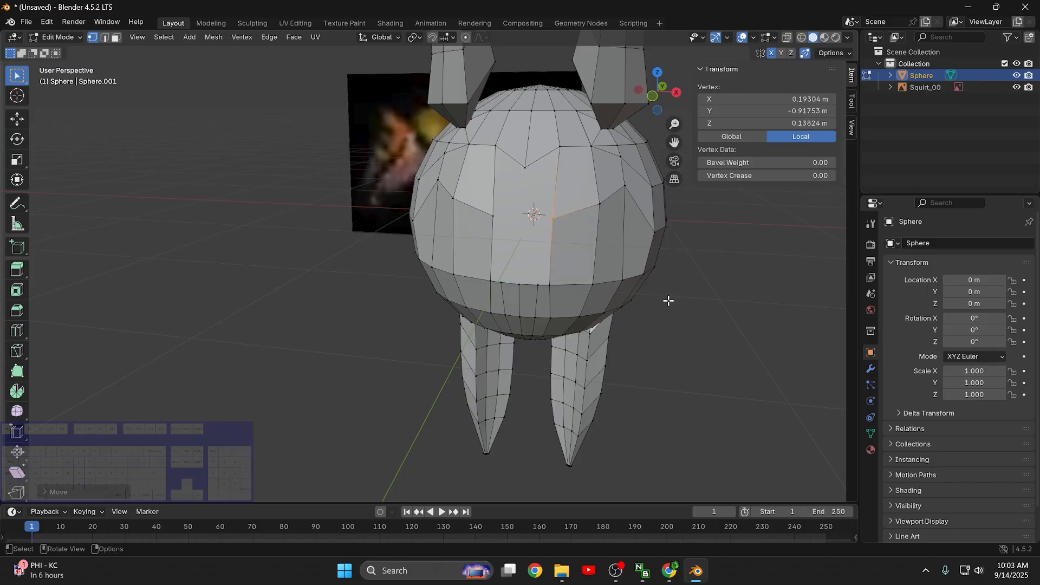
left_click(728, 379)
middle_click_drag(731, 383, 756, 392)
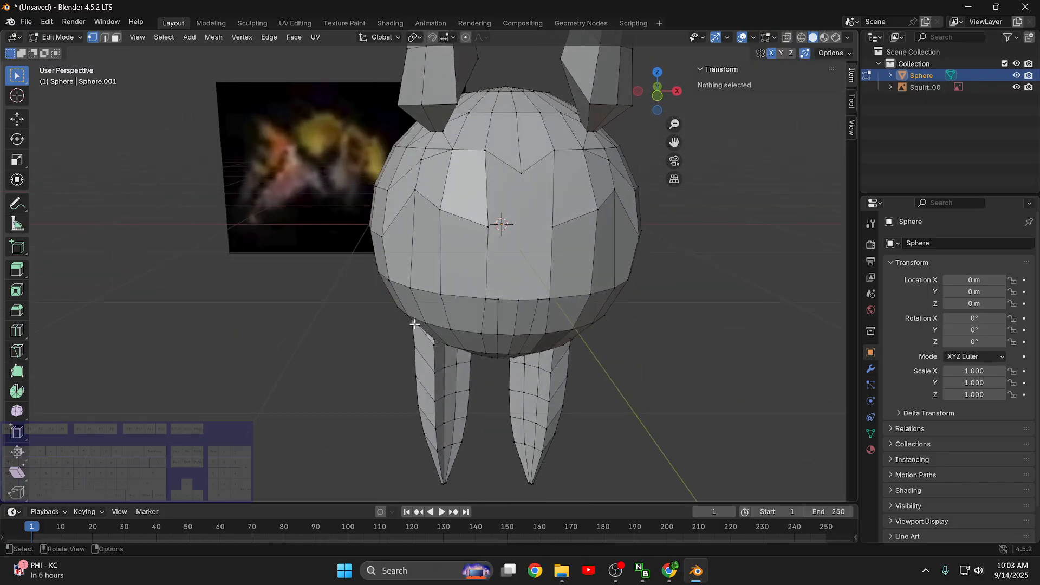
- Inspect the front of the body in face selection mode, picking the centre face and its neighbours and comparing them with the reference image
key("3")
left_click(576, 191)
left_click(525, 192)
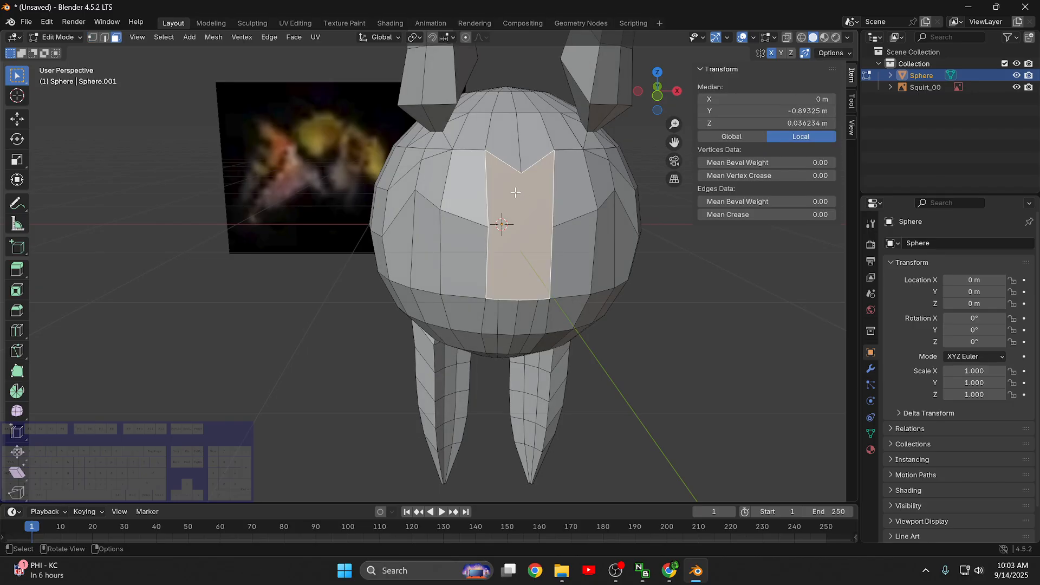
left_click(465, 190)
left_click(563, 190)
left_click(536, 211)
middle_click_drag(523, 244, 579, 293)
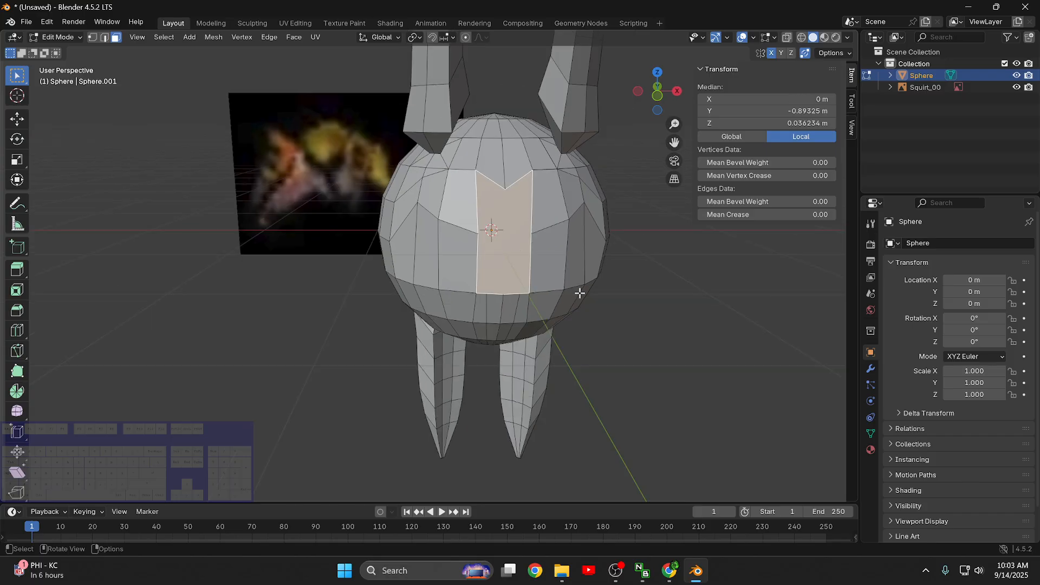
left_click(551, 281)
left_click(548, 314)
scroll(541, 266, "up", 1)
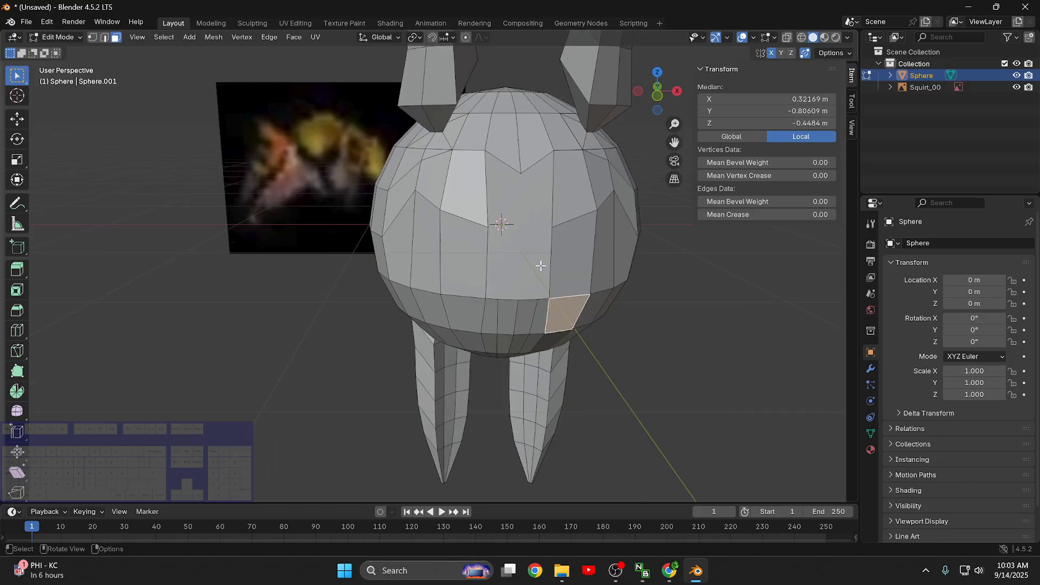
scroll(340, 220, "down", 3)
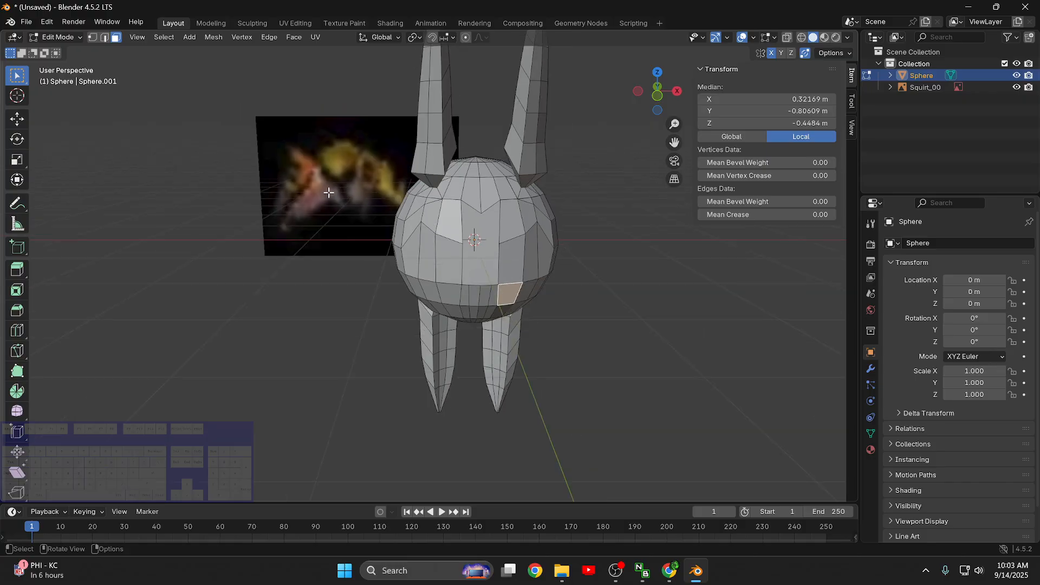
middle_click_drag(473, 240, 519, 289)
scroll(498, 232, "up", 3)
key("1")
left_click(531, 303)
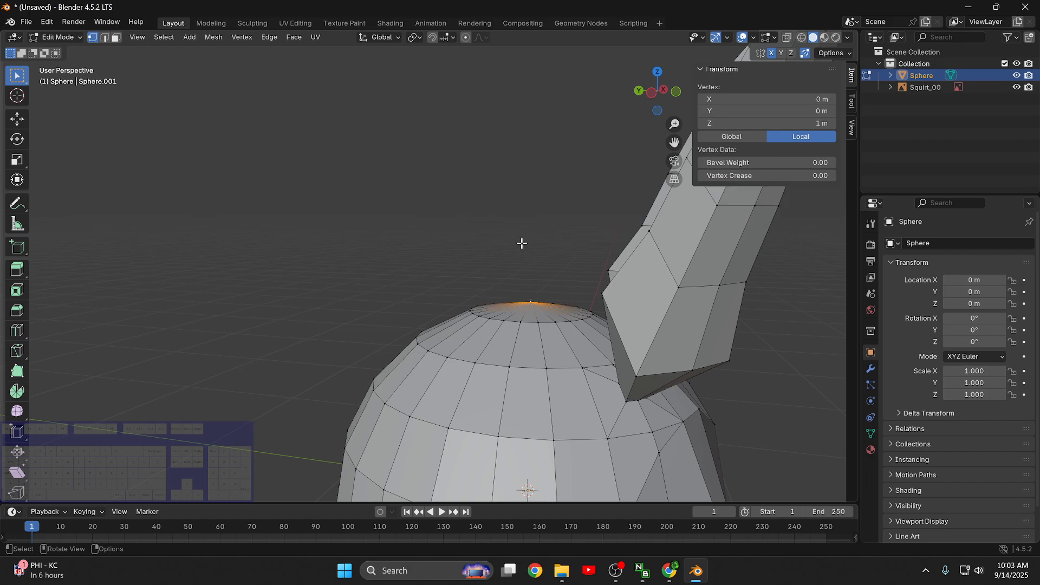
middle_click_drag(520, 241, 535, 257)
key("shift+v")
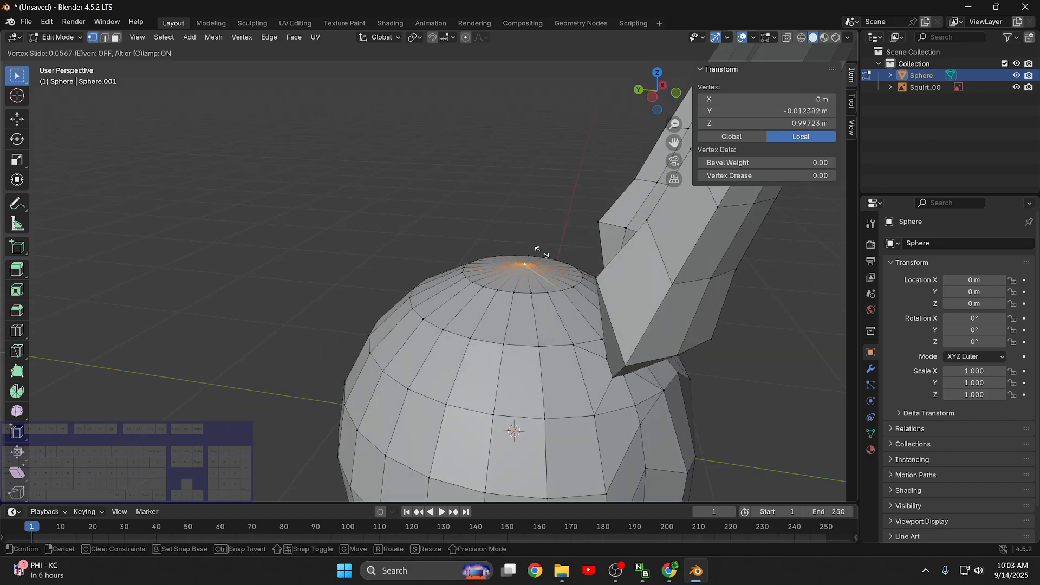
key("g")
key("z")
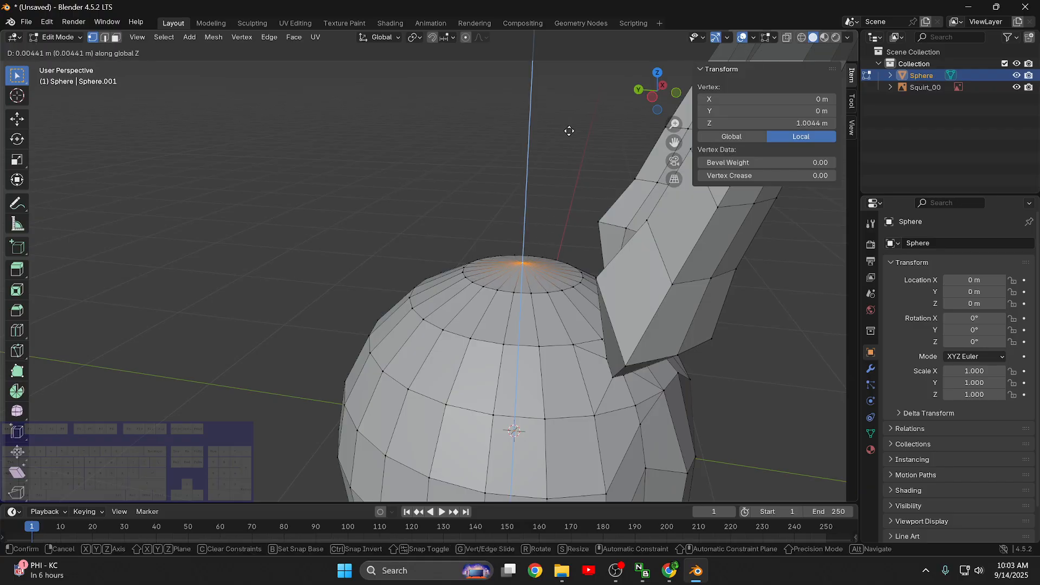
key("Escape")
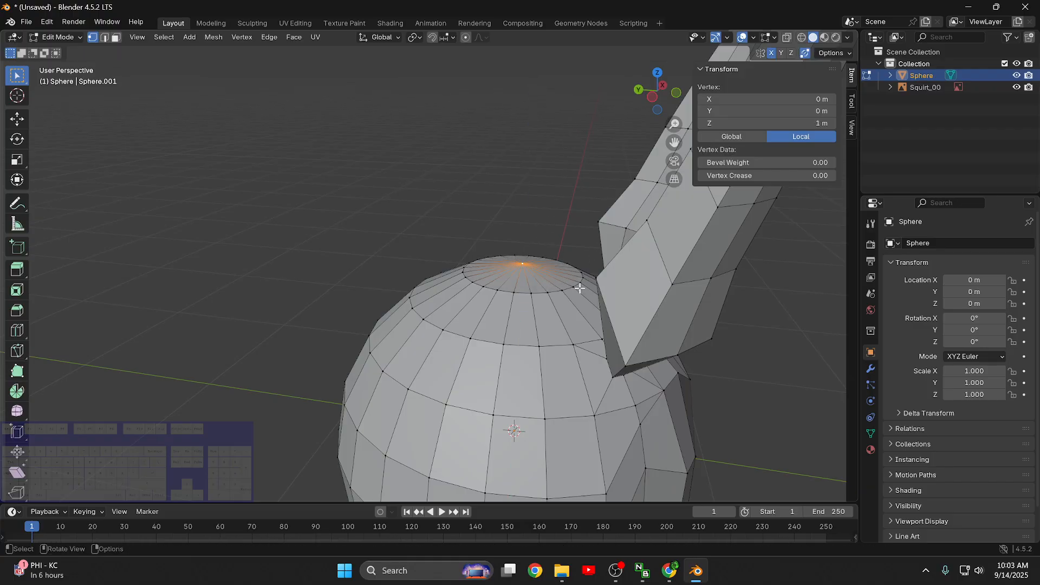
- Select the sphere's top centre vertex with its first surrounding ring and flatten this cap by scaling it to 0 along Z
scroll(580, 288, "up", 2)
left_click_drag(650, 313, 469, 232)
key("s")
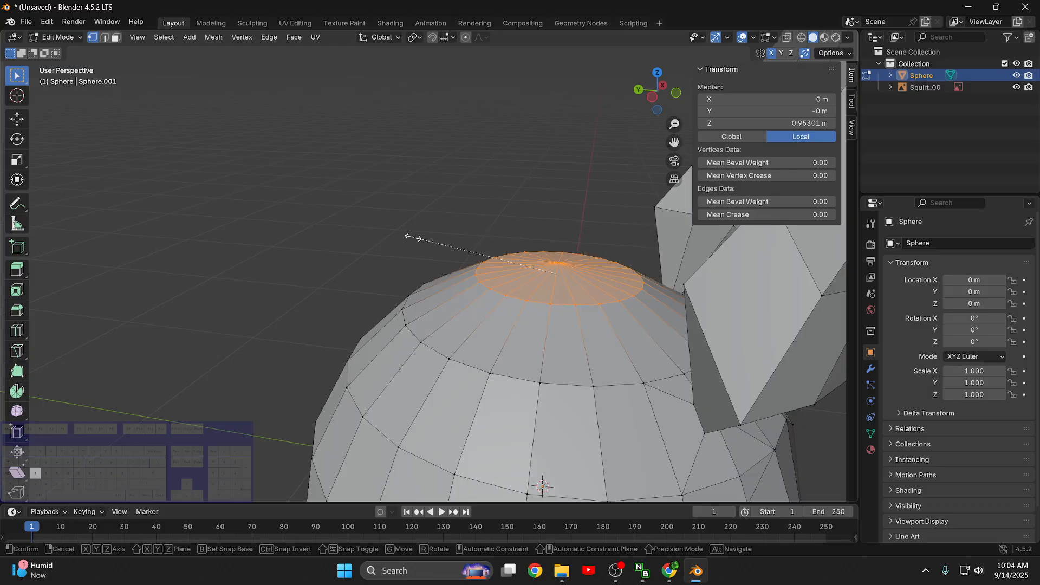
key("z")
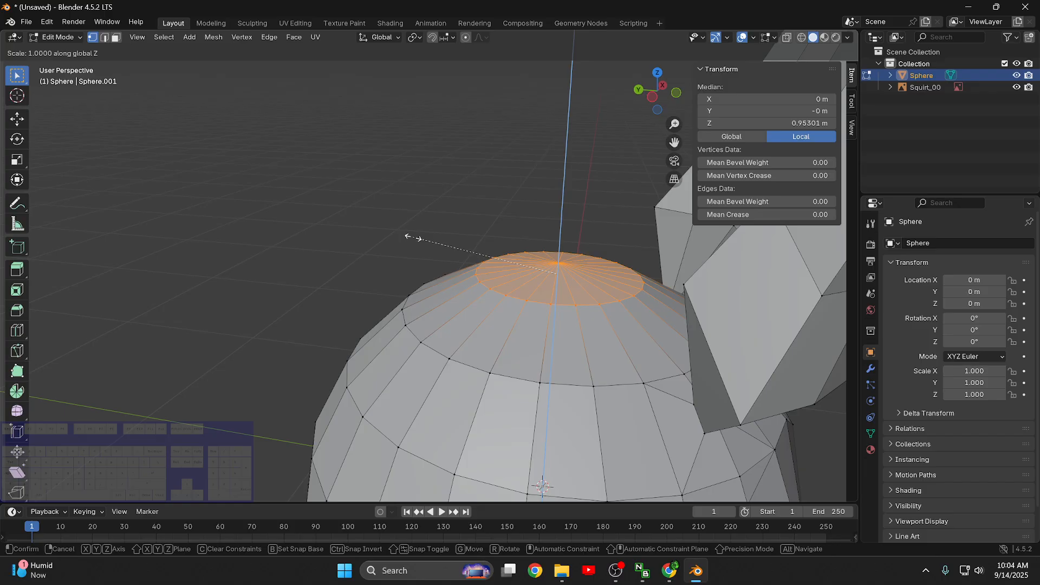
key("0")
key("Return")
- Try to extend the cap selection to the second vertex ring from the top
middle_click_drag(438, 254, 531, 291)
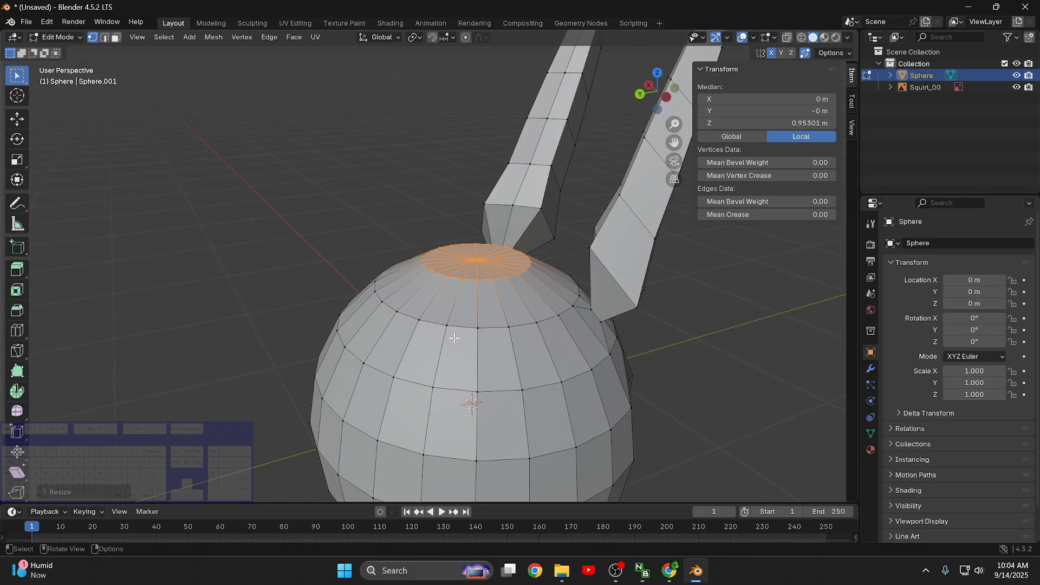
left_click(466, 323, "alt+shift")
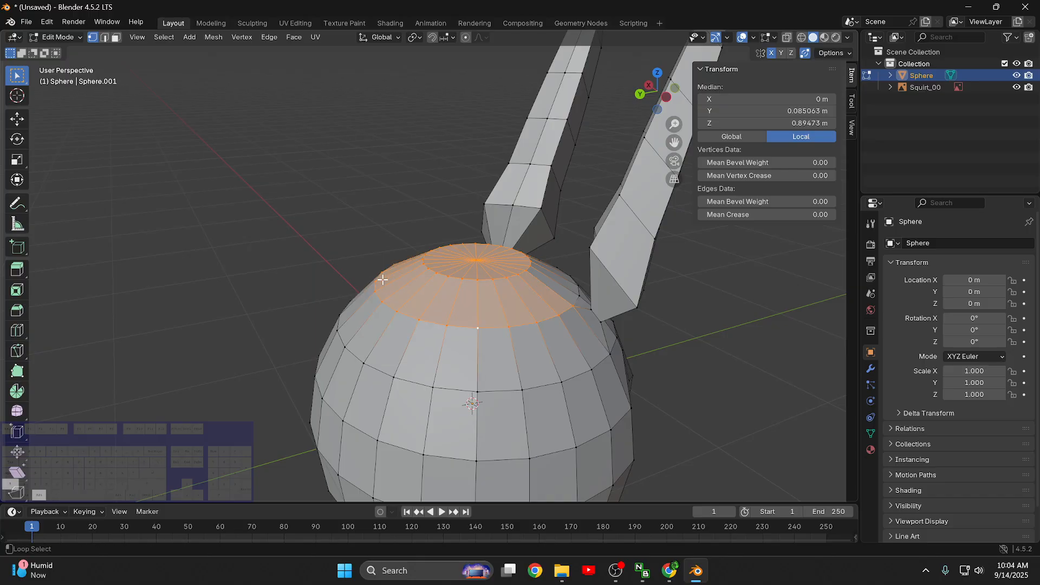
middle_click_drag(564, 310, 623, 224)
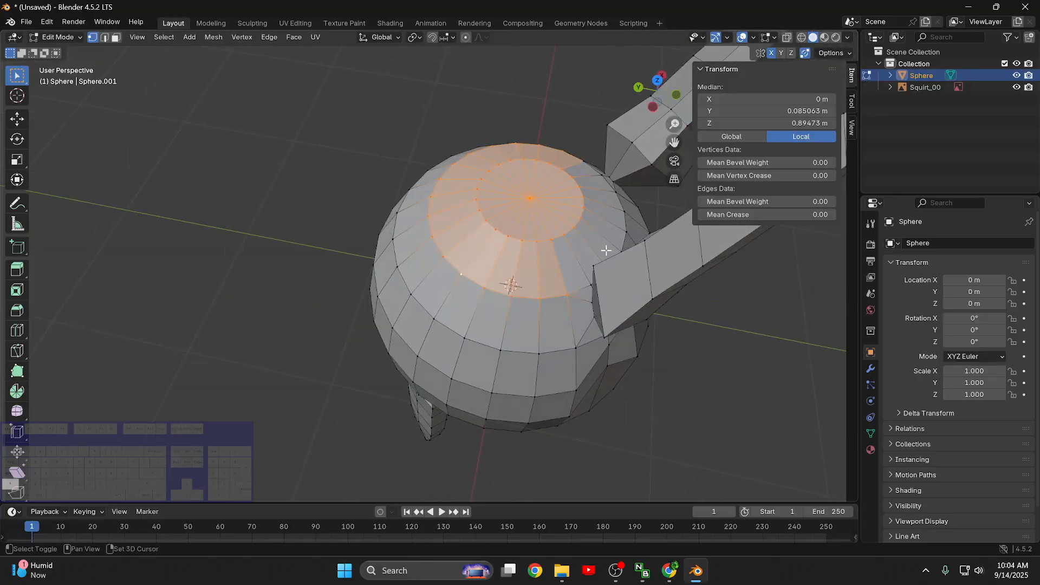
left_click(624, 217, "alt+shift")
left_click(595, 169, "alt+shift")
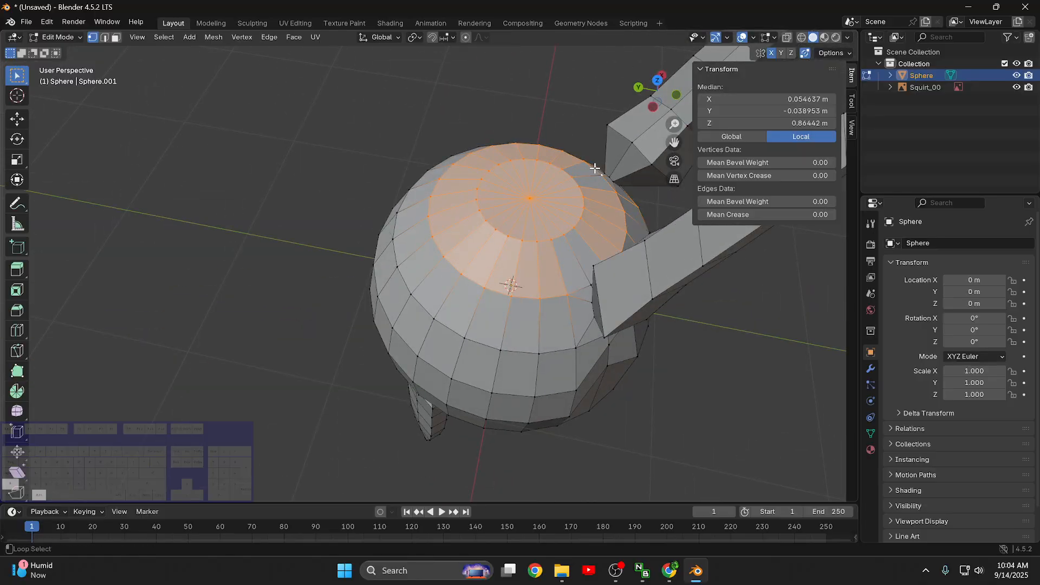
left_click(614, 186)
middle_click_drag(614, 186, 595, 181)
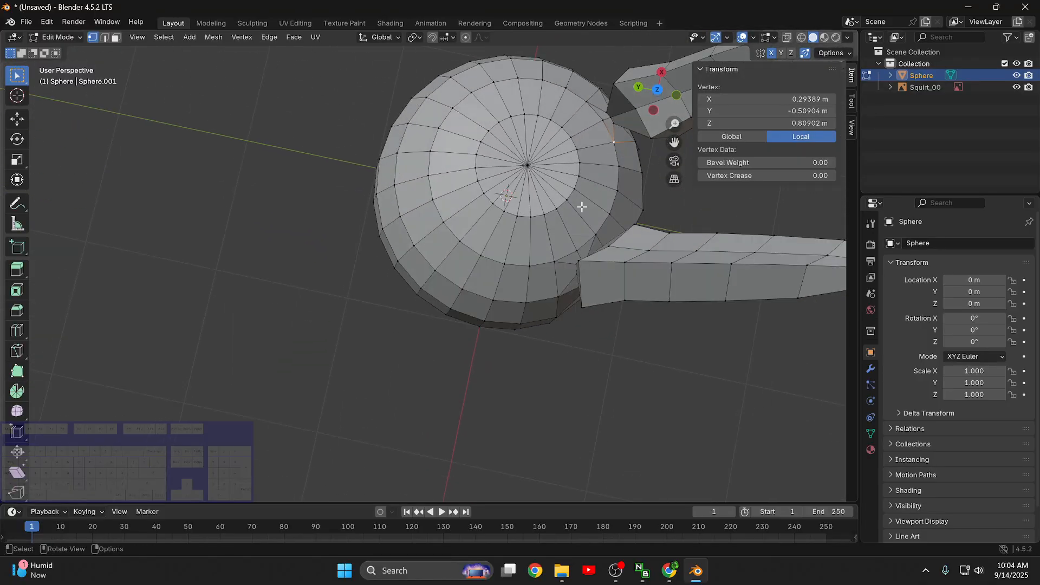
- Select the second vertex ring from the top, adding the front vertices that its loop selection misses
left_click_drag(587, 220, 481, 143)
left_click(577, 86, "alt")
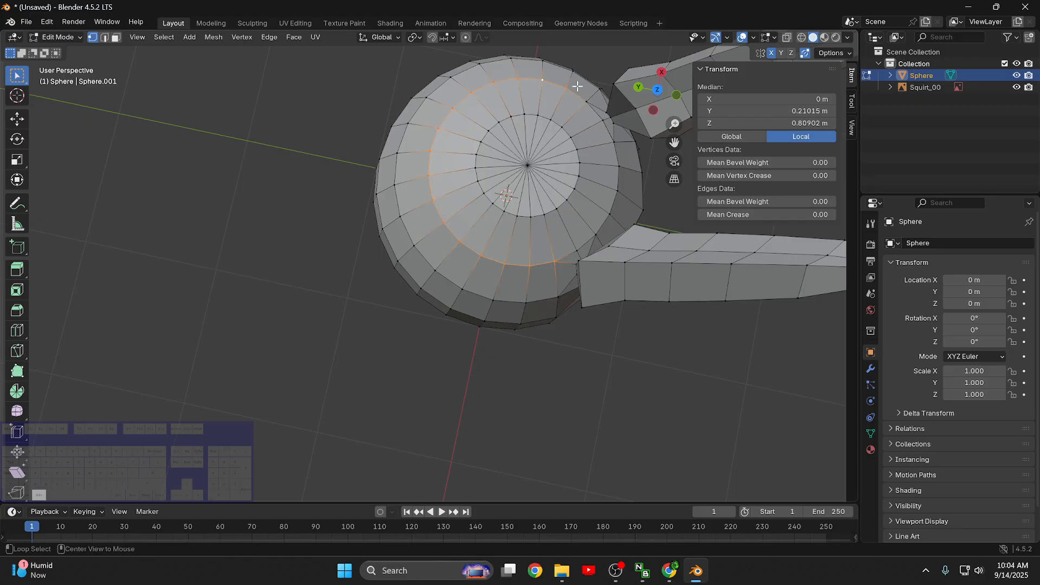
left_click(586, 98, "shift")
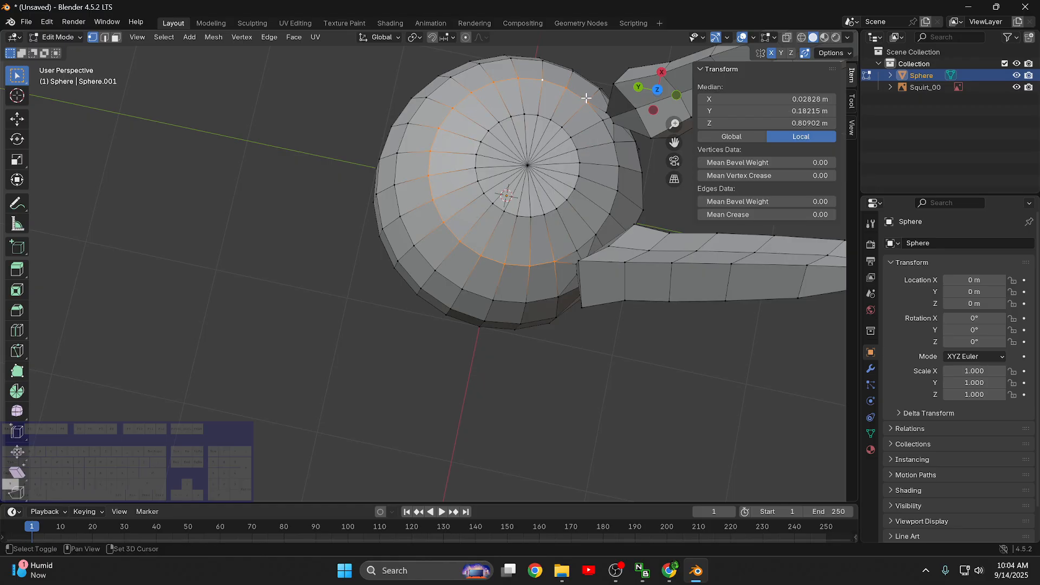
left_click(605, 122, "shift")
left_click(613, 144, "shift")
left_click(621, 167, "shift")
left_click(612, 211, "shift")
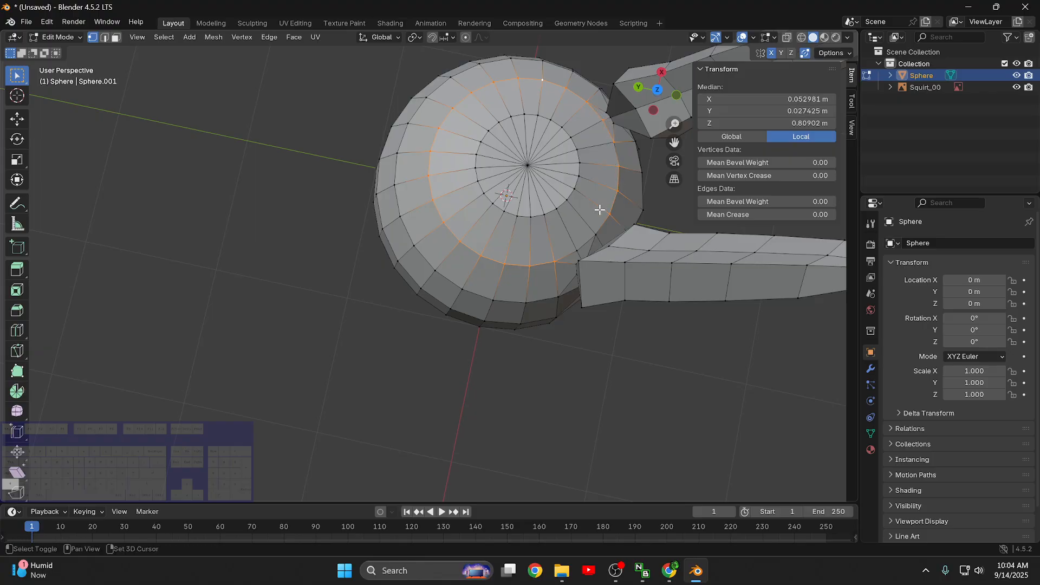
left_click(595, 237, "shift")
left_click(576, 253, "shift")
- Add the top cap's vertices to the ring selection and try flattening them all by scaling to 0 along Z
middle_click_drag(511, 254, 537, 197)
left_click_drag(538, 225, 476, 185, "shift")
middle_click_drag(477, 185, 490, 222)
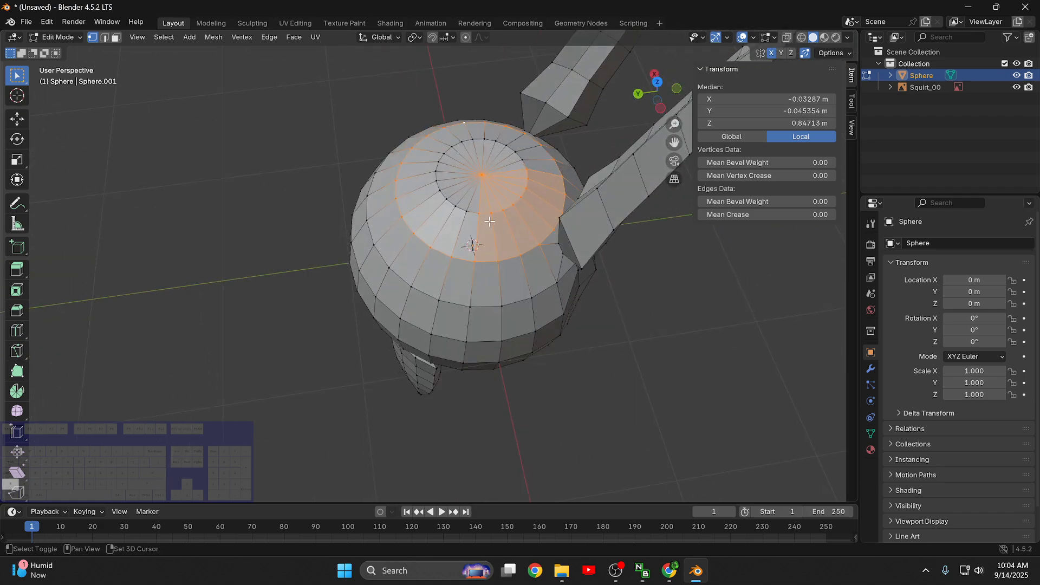
left_click_drag(489, 220, 434, 145, "shift")
left_click_drag(524, 174, 452, 132, "shift")
middle_click_drag(606, 346, 601, 271)
type("sz")
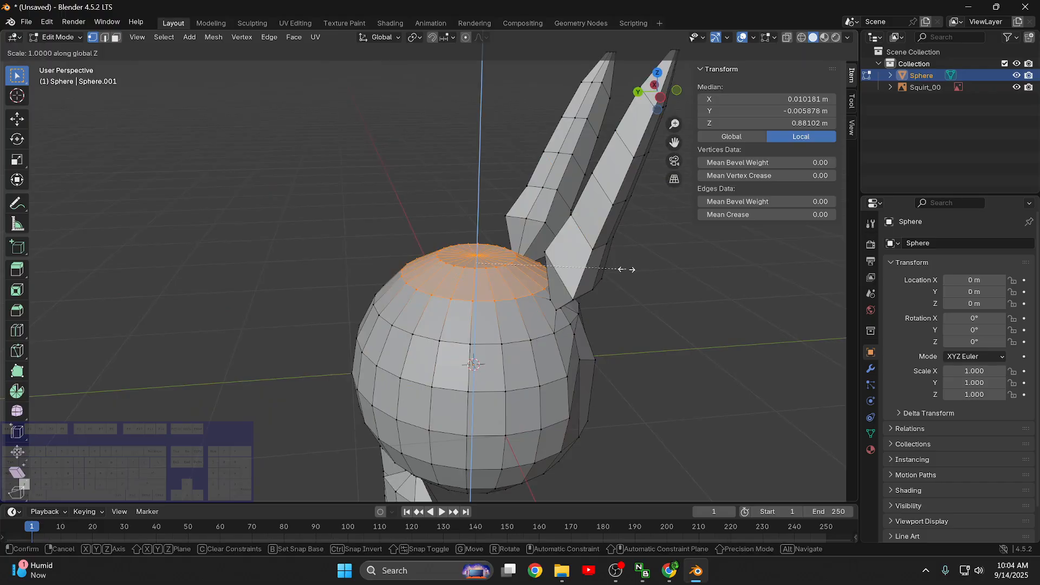
type("0")
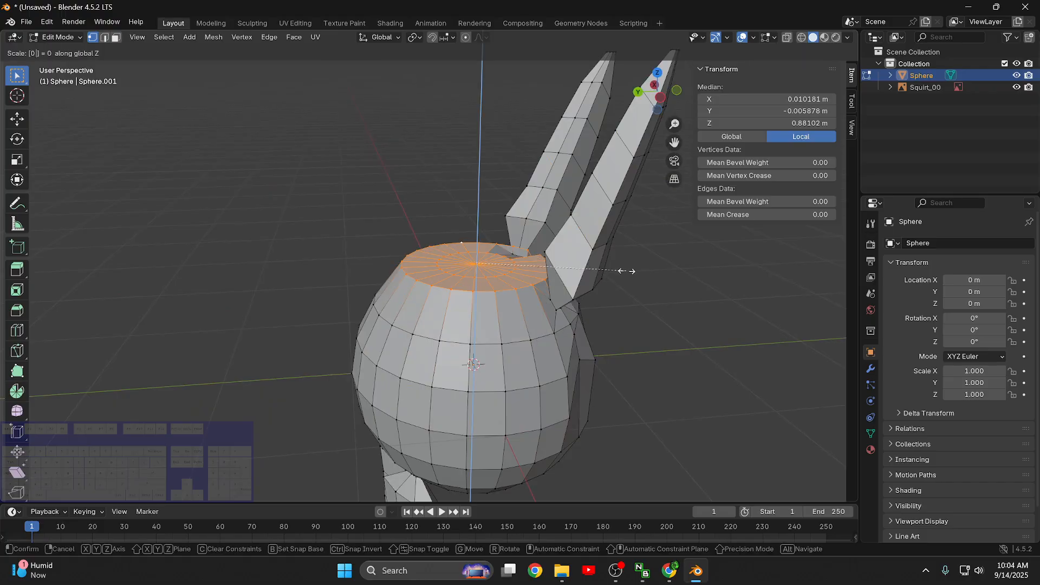
key("Return")
key("alt+a")
- Select the flat top cap's centre and ring vertices, scale them along Z, and lower them to a Z of about 0.85 m
middle_click_drag(609, 277, 596, 339)
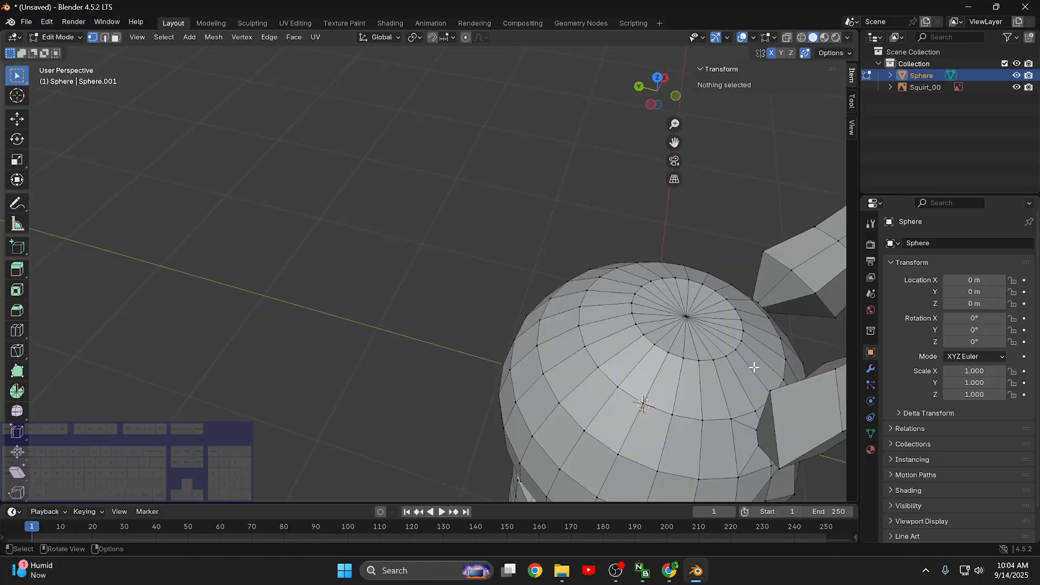
left_click(687, 316, "shift")
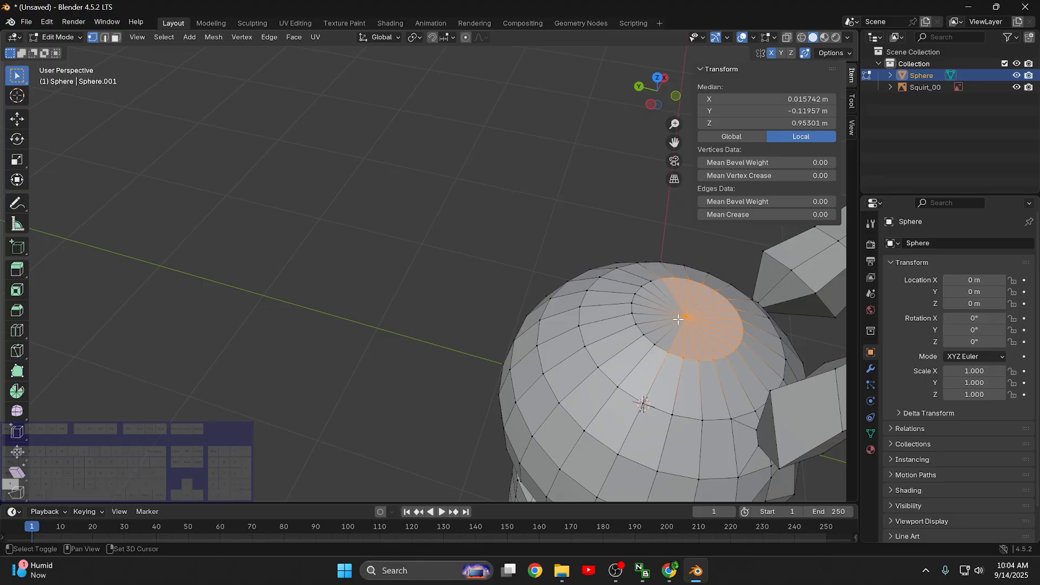
left_click_drag(658, 271, 644, 293, "shift")
left_click_drag(674, 361, 609, 321, "shift")
middle_click_drag(656, 346, 665, 289)
key("s")
key("z")
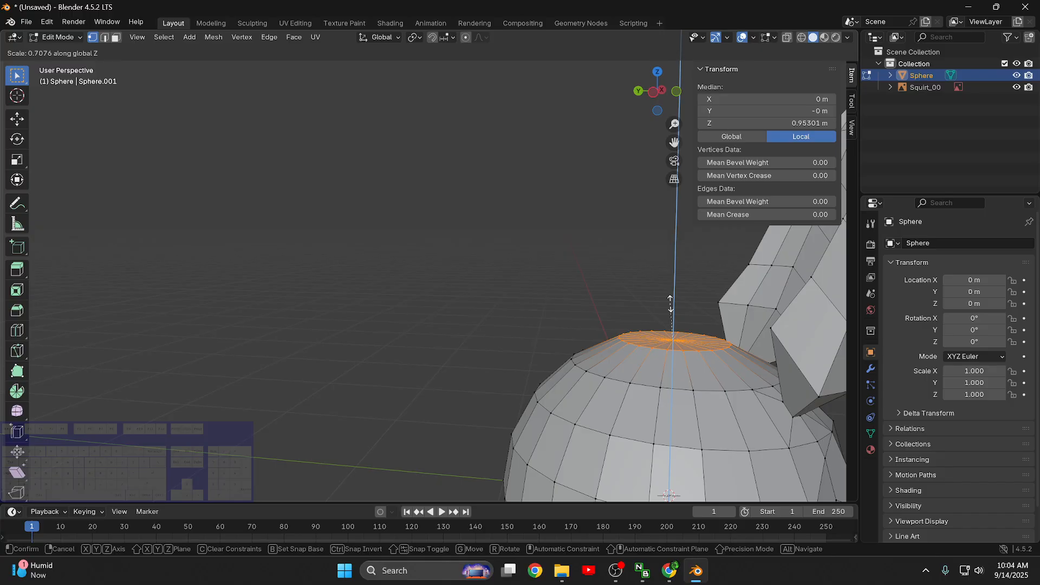
left_click(670, 303)
key("g")
key("z")
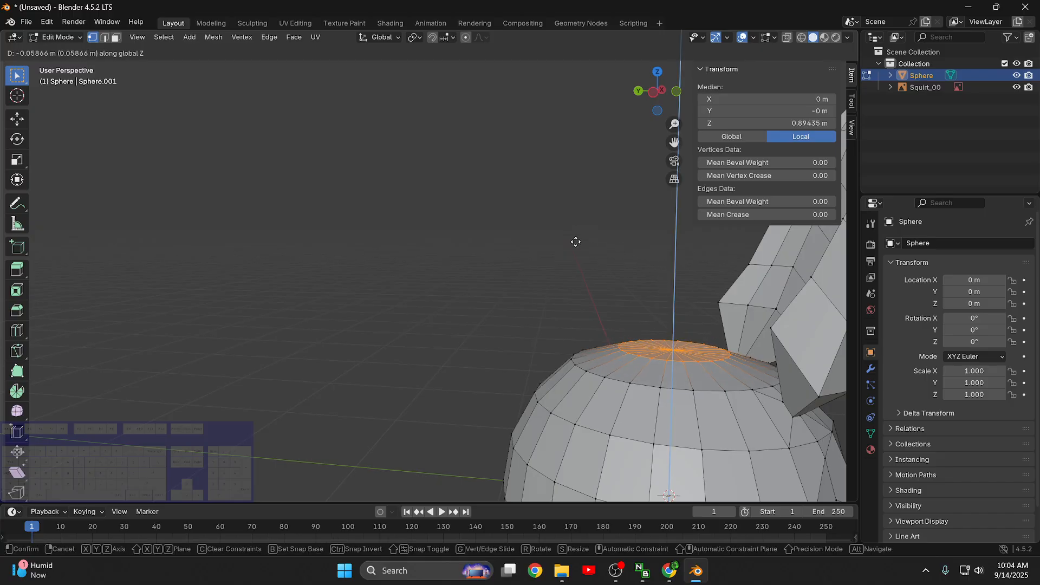
left_click(579, 250)
scroll(585, 331, "down", 7)
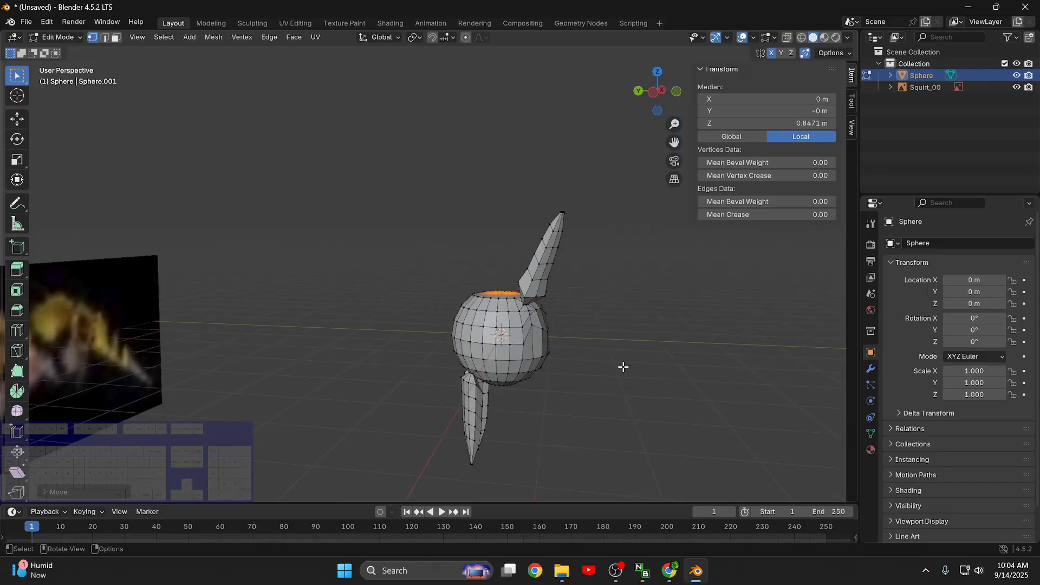
- Select the single pole vertex at the sphere's underside and raise it along Z to about -0.98 m
middle_click_drag(623, 367, 500, 351)
scroll(596, 378, "up", 5)
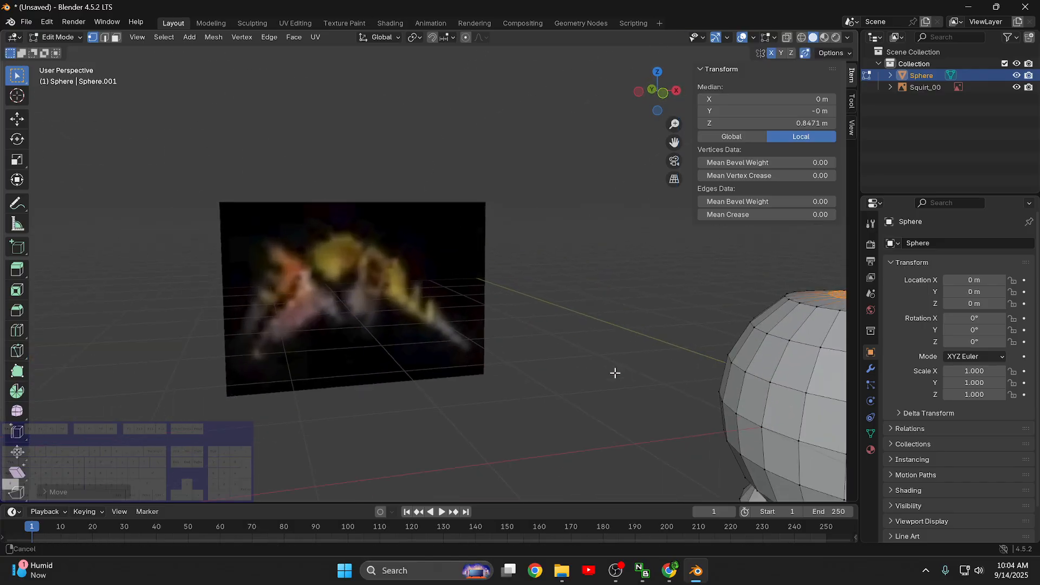
middle_click_drag(615, 372, 504, 259)
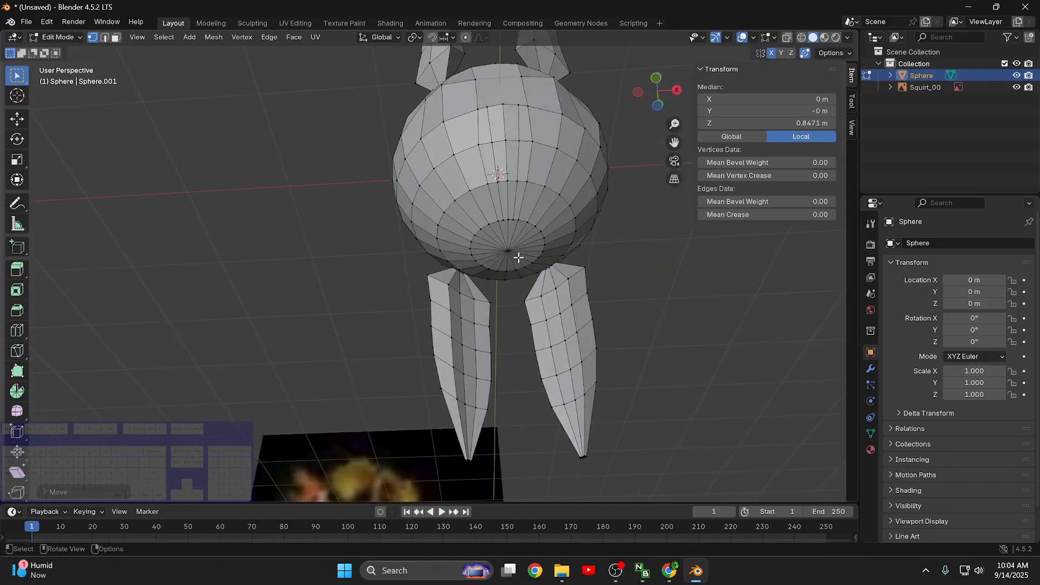
left_click(510, 250)
left_click(544, 239, "alt+shift")
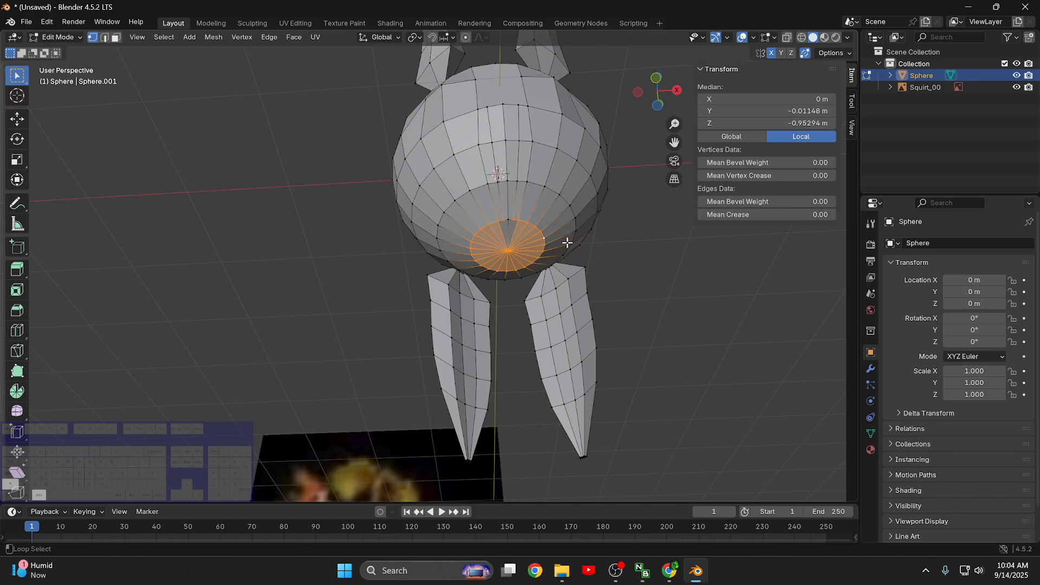
mouse_move(666, 282)
middle_mouse_down()
mouse_move(645, 343)
mouse_move(664, 301)
middle_mouse_up()
left_click(617, 227)
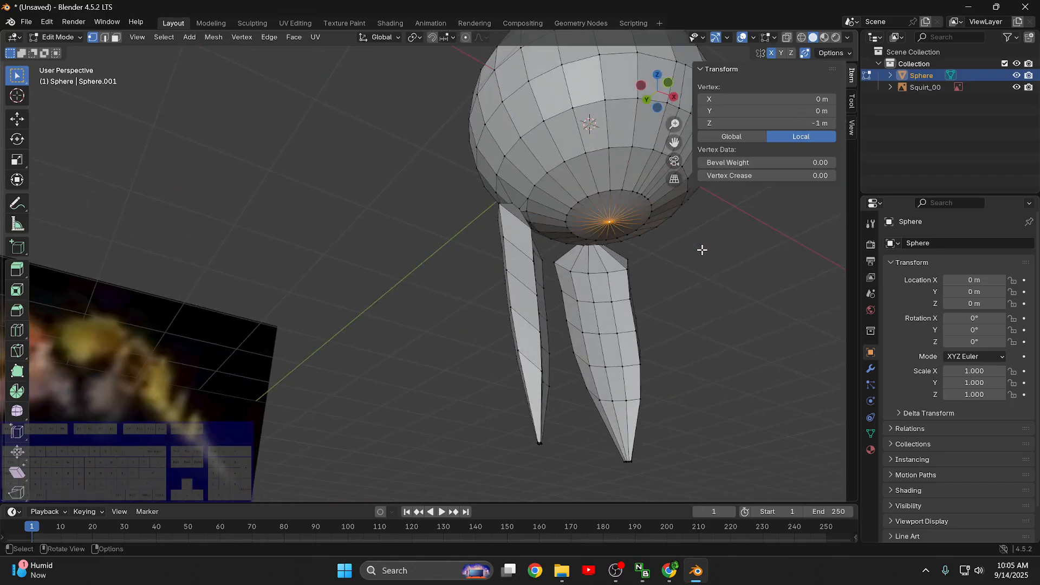
key("g")
key("z")
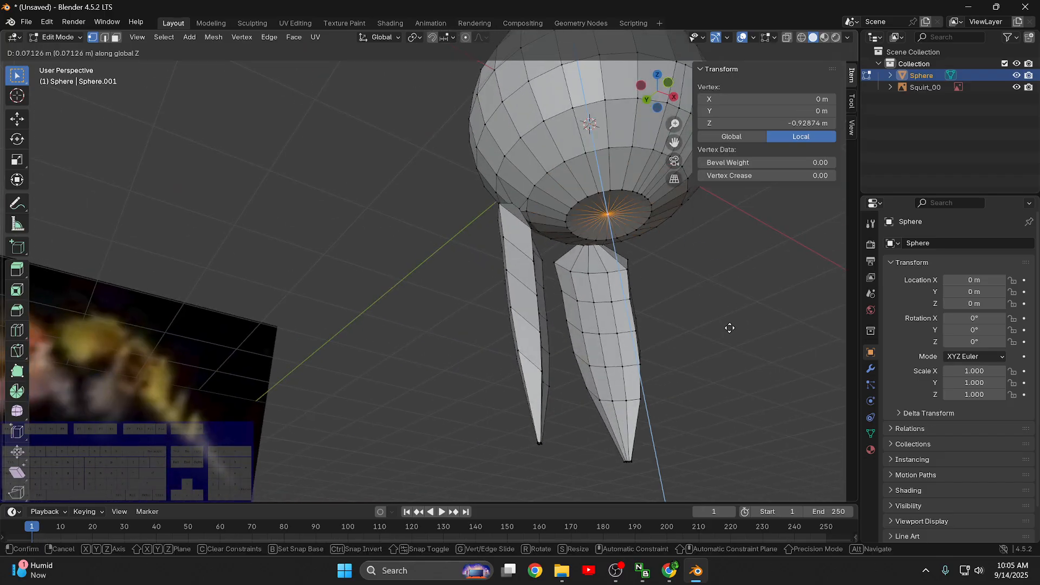
left_click(735, 333)
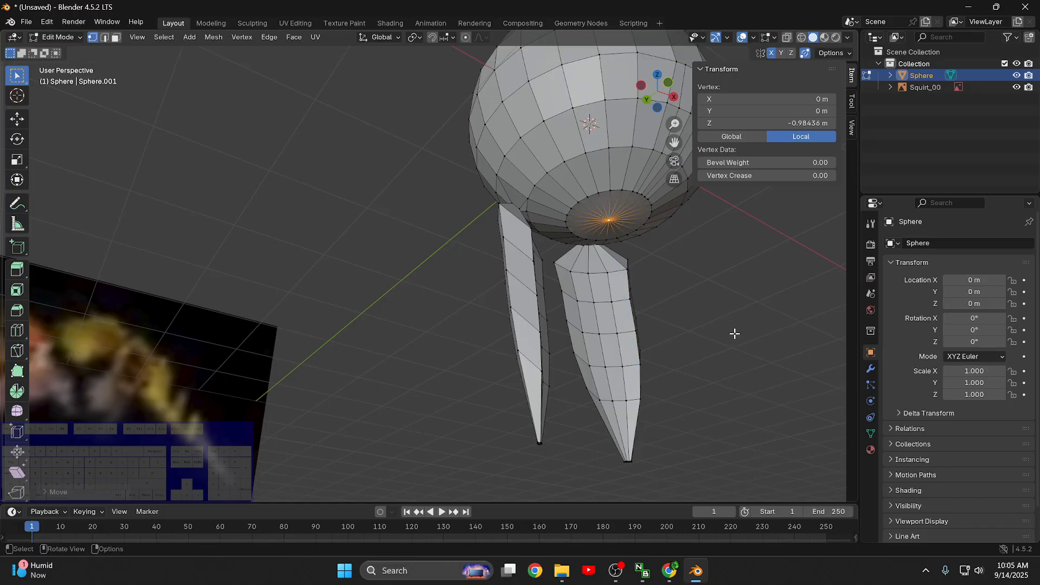
- Select the lowest vertex ring with its centre vertex, raise them along Z to a median of about -0.89 m, and clear the selection
left_click(652, 203, "alt")
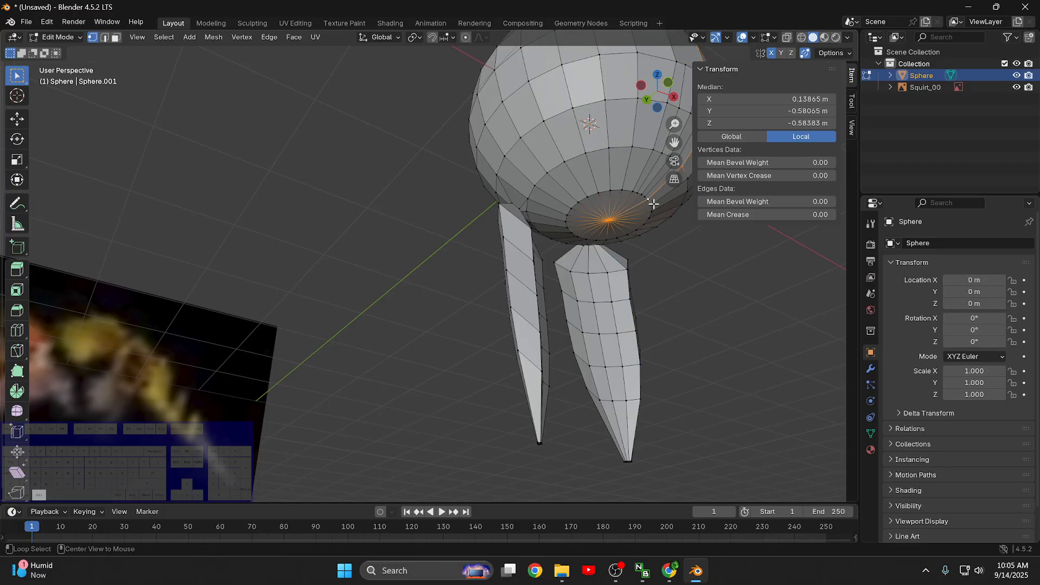
left_click(625, 190, "alt")
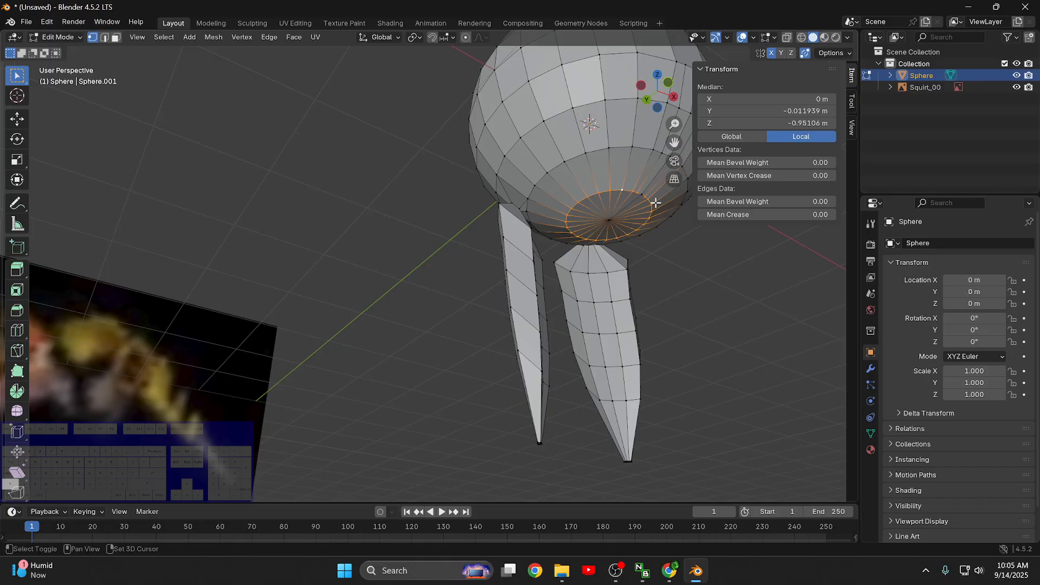
left_click(608, 214, "shift")
key("g")
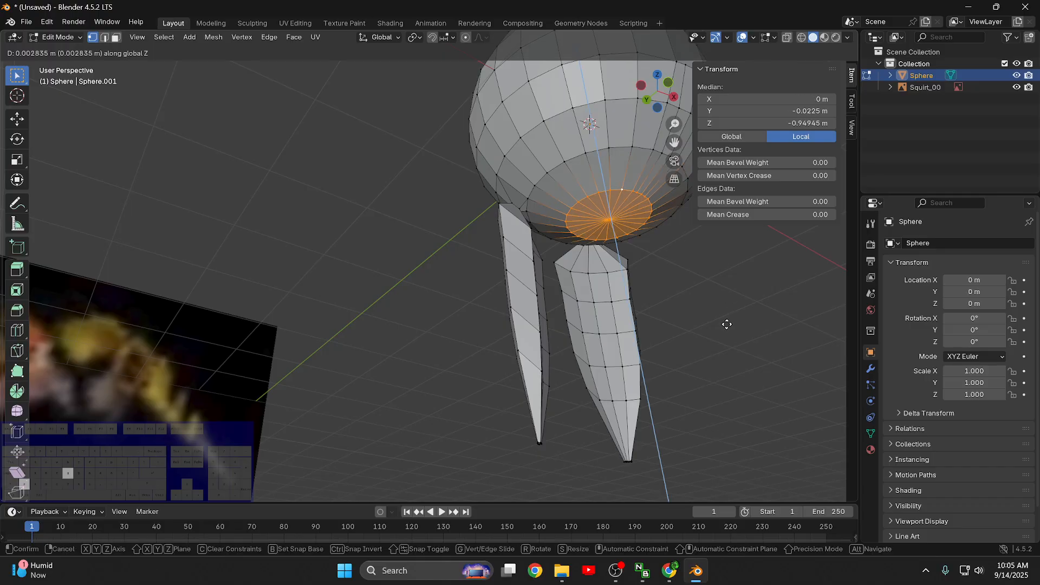
key("z")
left_click(760, 329)
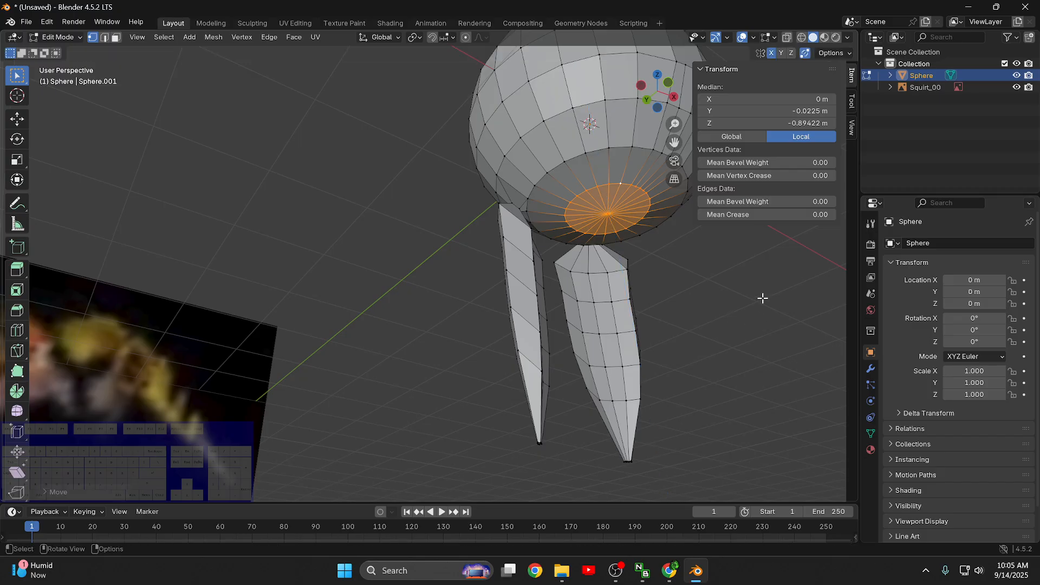
key("alt+a")
- Check the Face Orientation overlay setting and examine the body's flattened top, underside and limbs from all sides
middle_click_drag(755, 316, 742, 405)
middle_click_drag(655, 303, 618, 267)
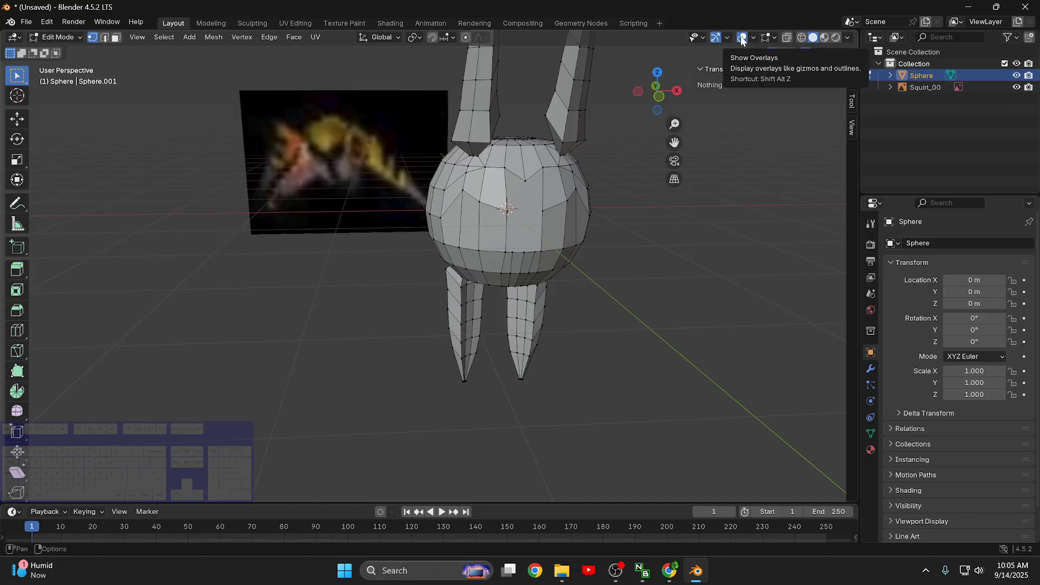
left_click(757, 40)
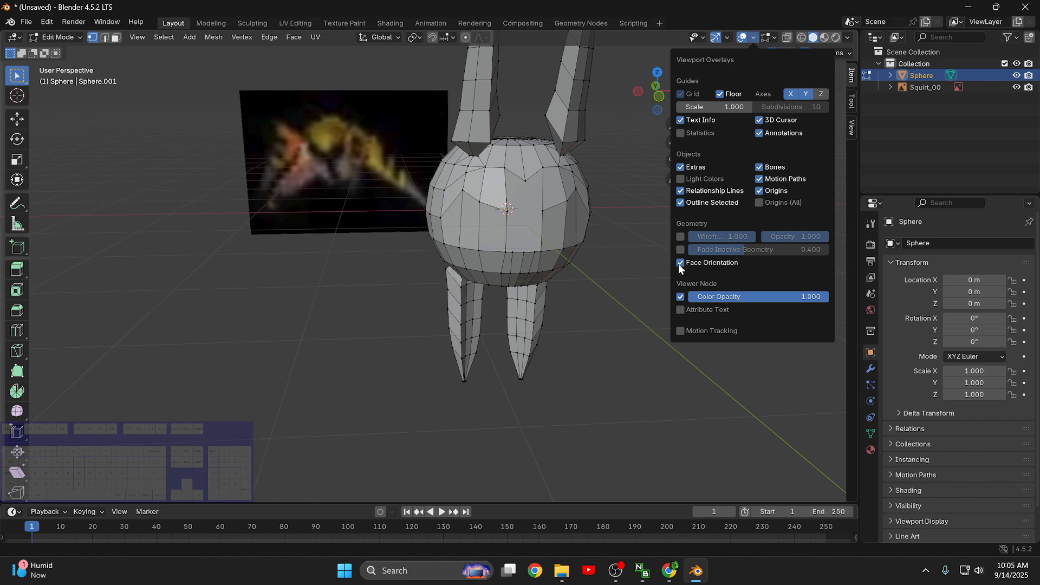
middle_click_drag(596, 249, 596, 282)
scroll(638, 245, "up", 5)
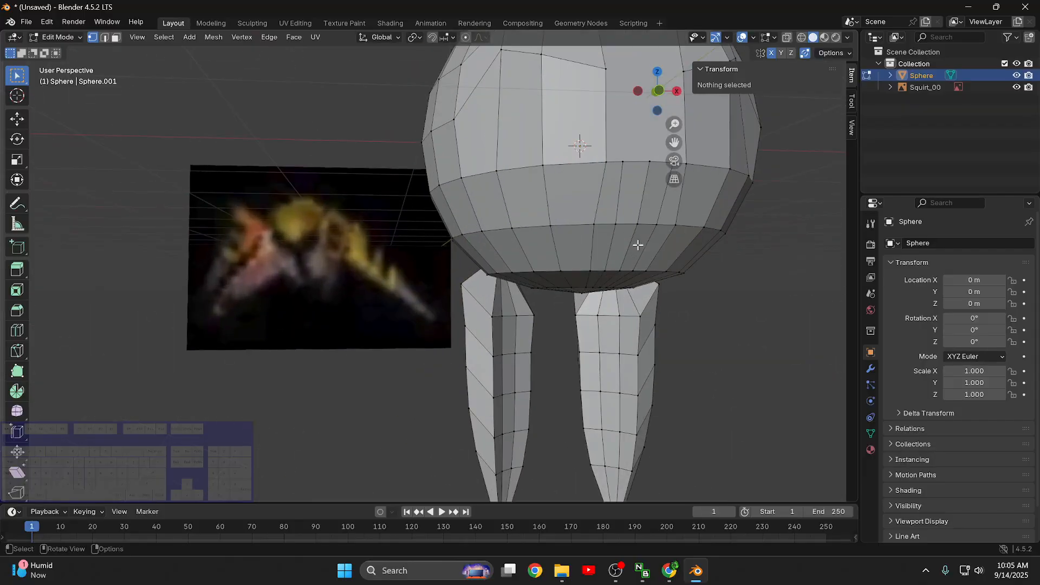
scroll(530, 301, "up", 2)
middle_click_drag(578, 336, 764, 341)
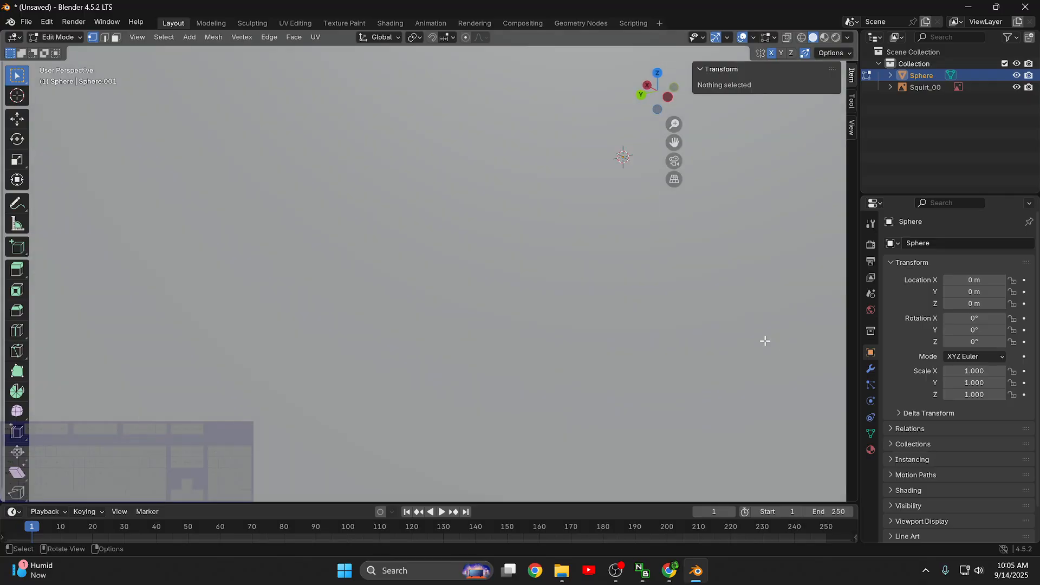
scroll(575, 319, "down", 13)
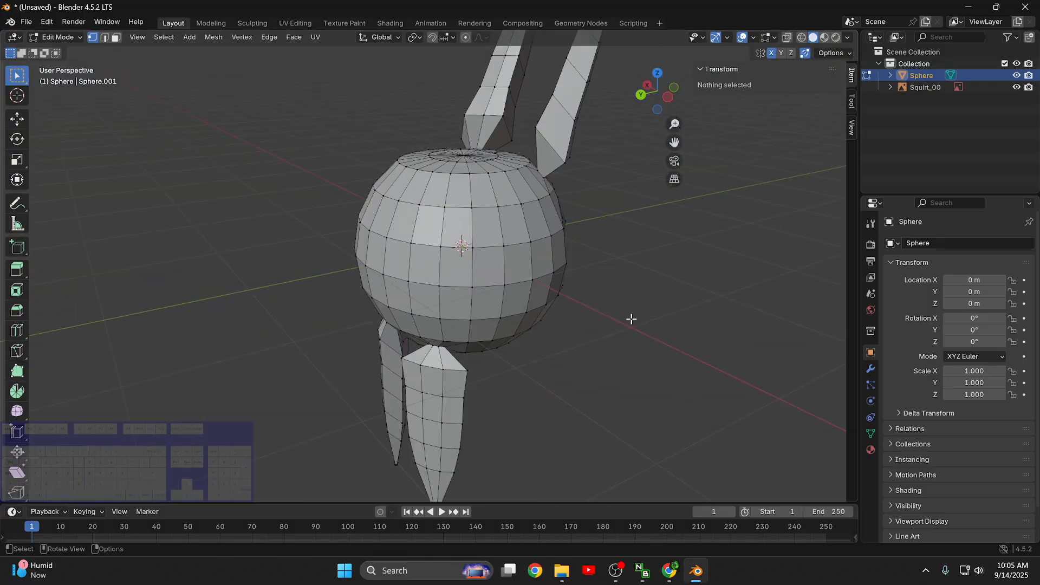
middle_click_drag(629, 318, 501, 318)
middle_click_drag(501, 318, 534, 288, "shift")
scroll(550, 283, "up", 10)
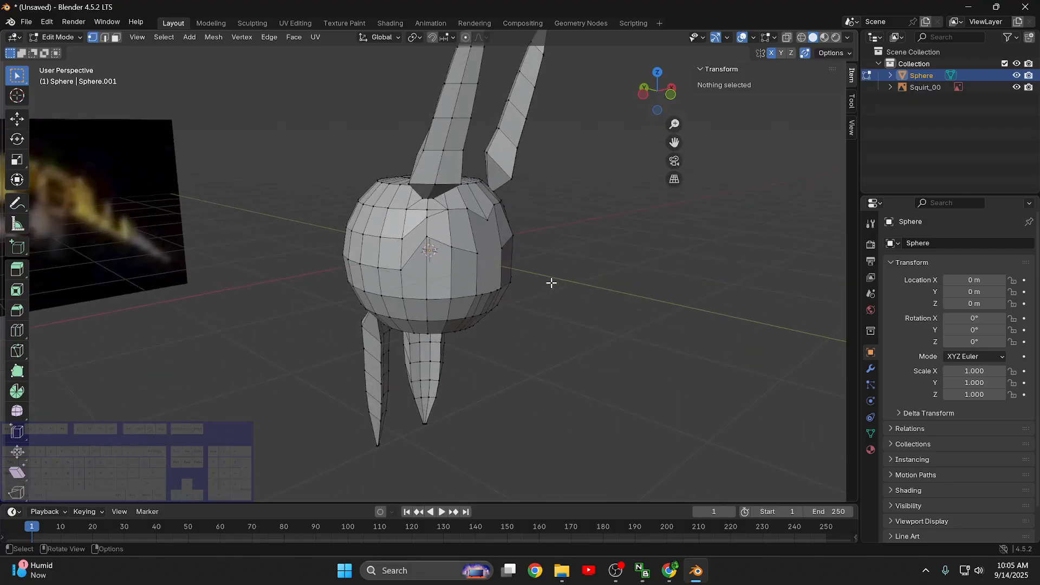
middle_click_drag(610, 320, 533, 305)
scroll(533, 306, "down", 6)
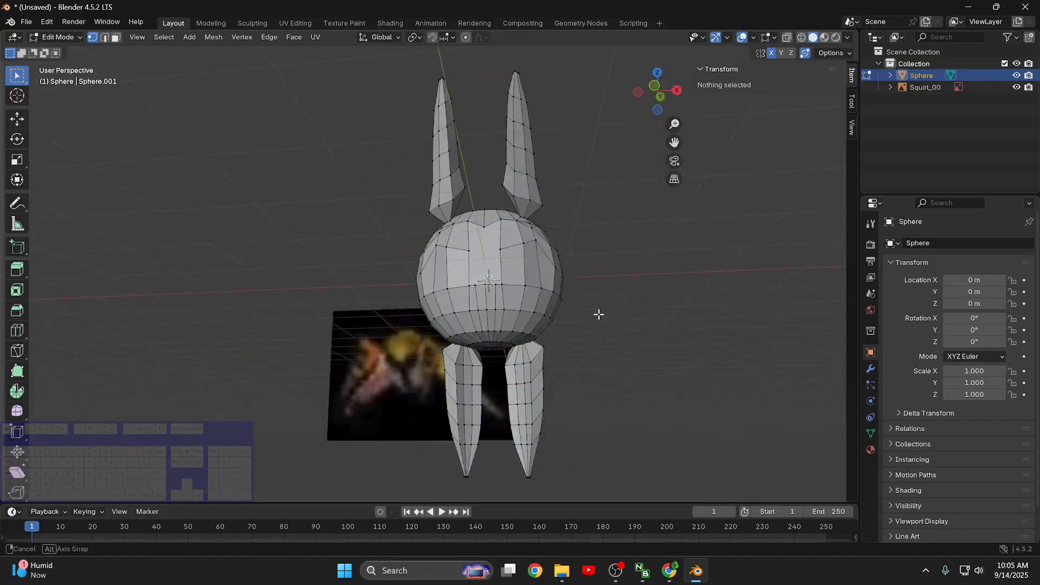
middle_click_drag(620, 342, 637, 316)
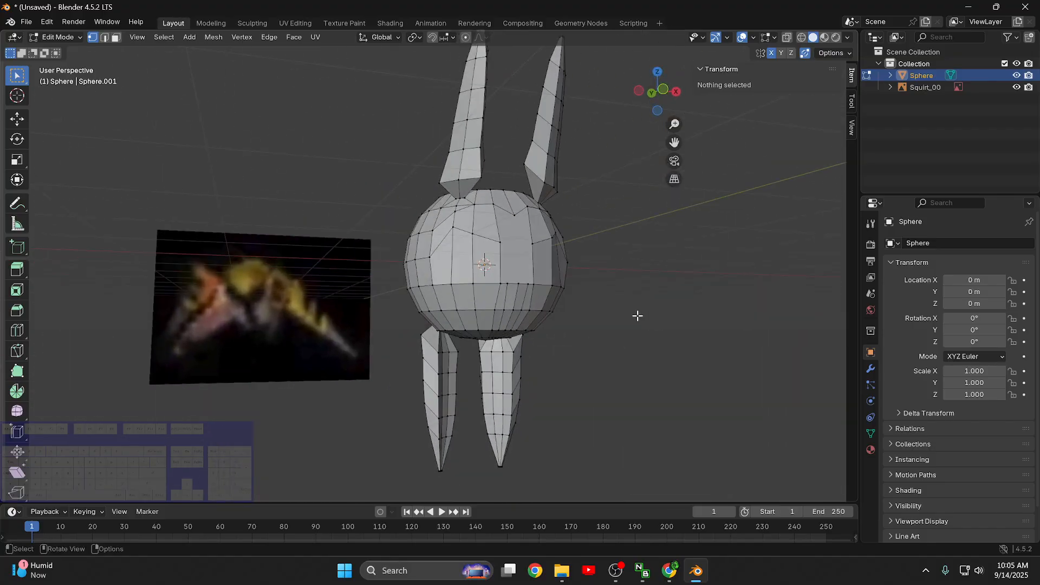